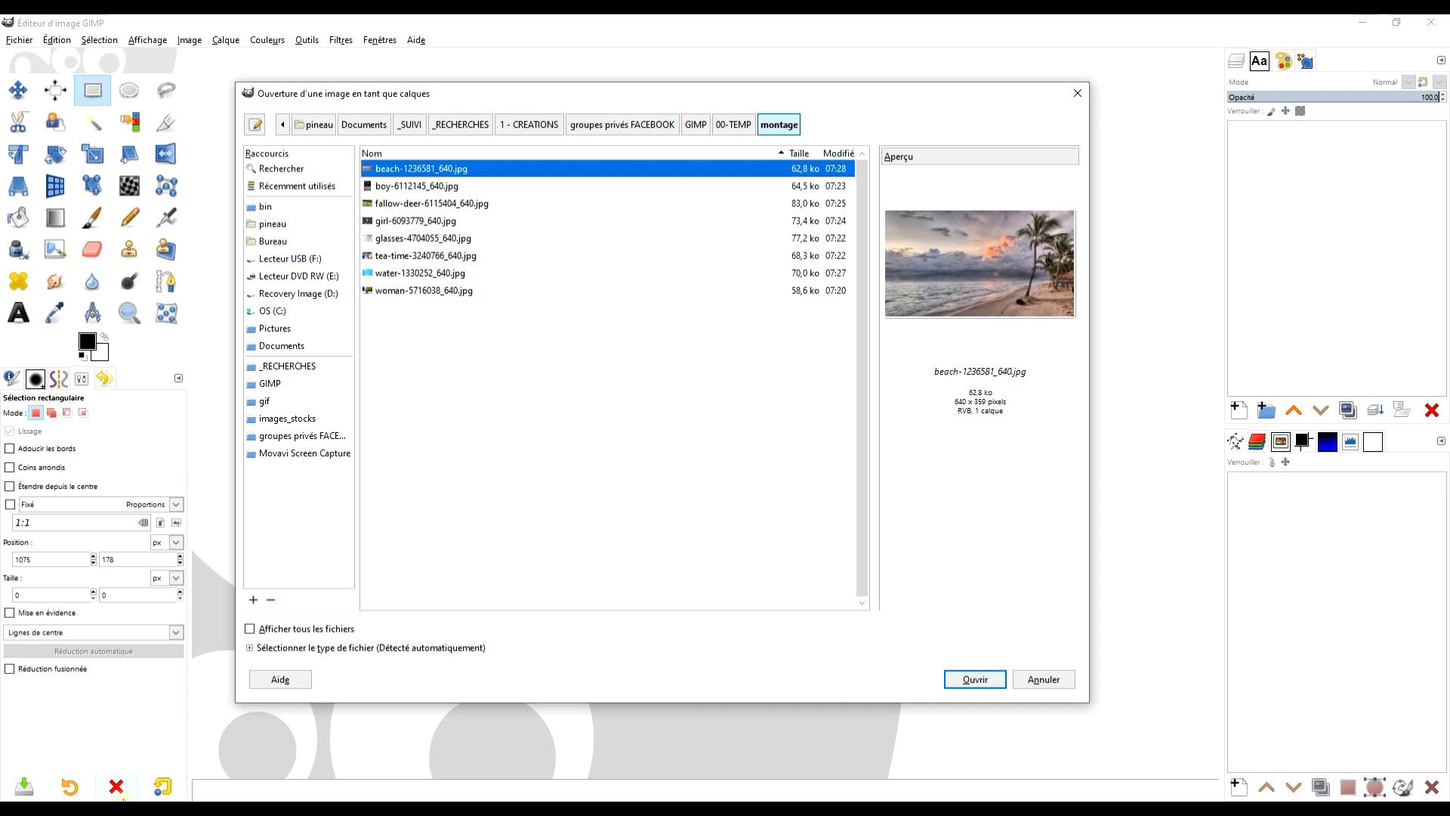
Try selecting all the image files in the montage folder at once, and return to a single selected file.
click(151, 808)
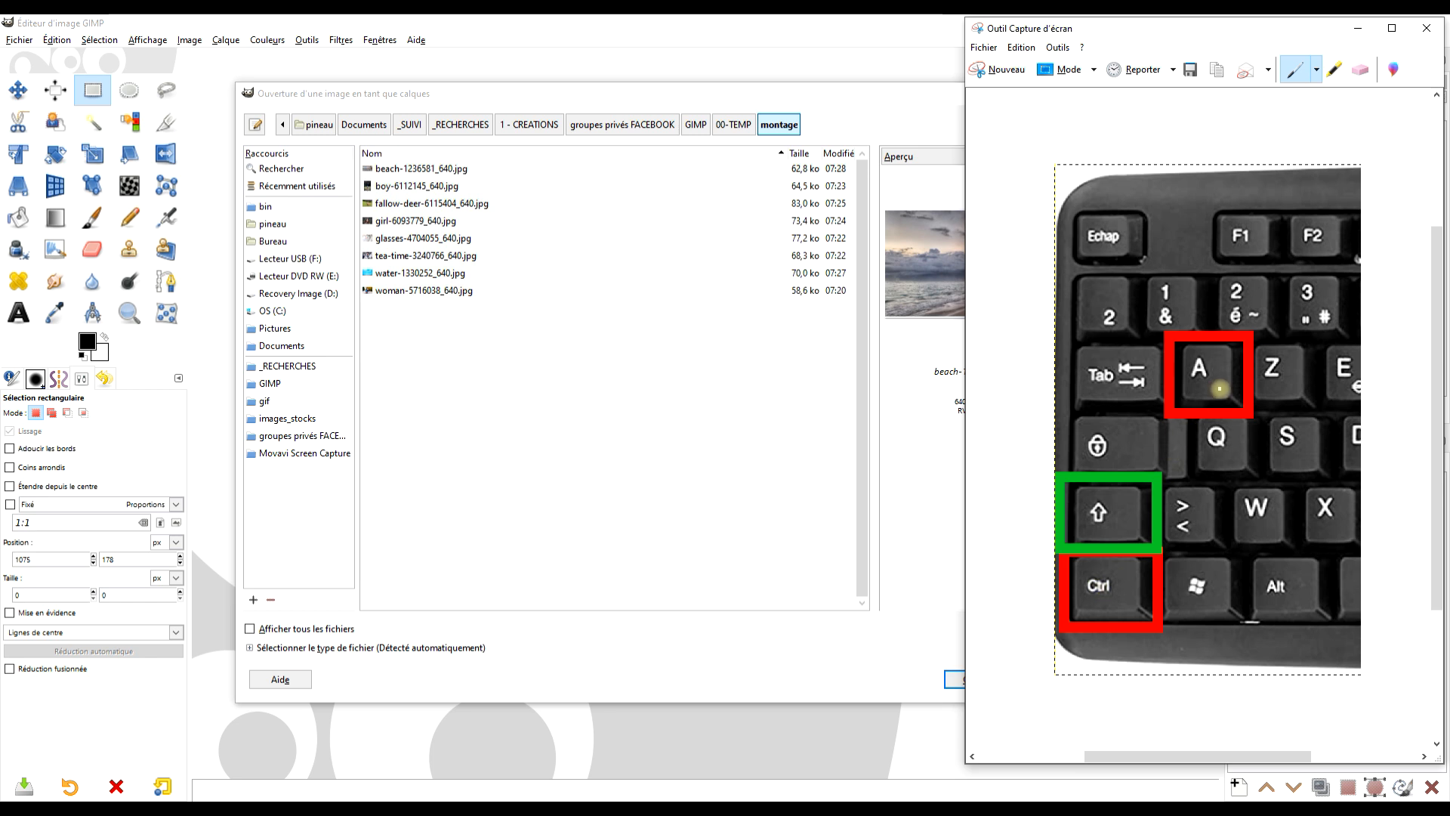
click(444, 169)
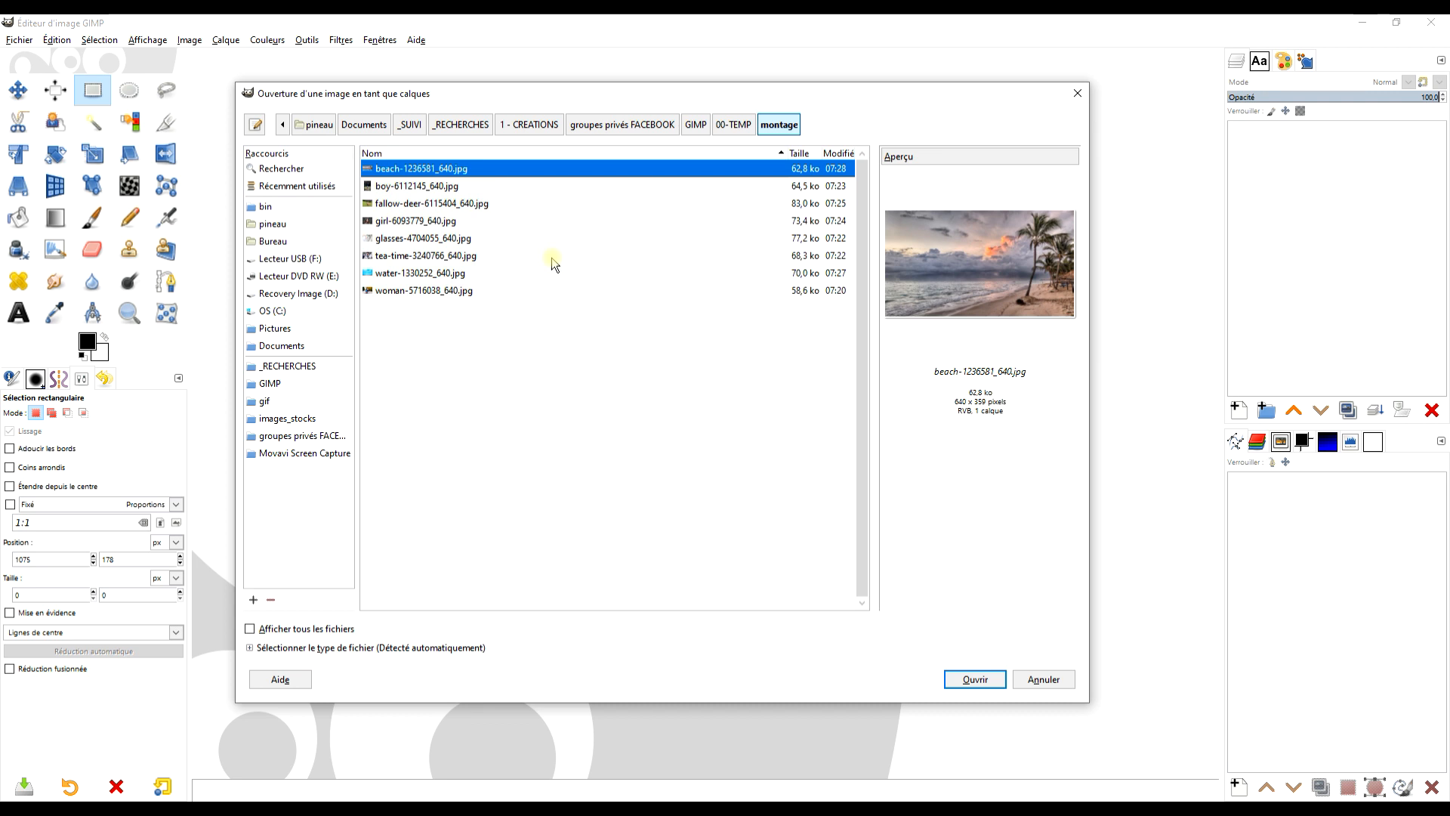
key(ctrl+a)
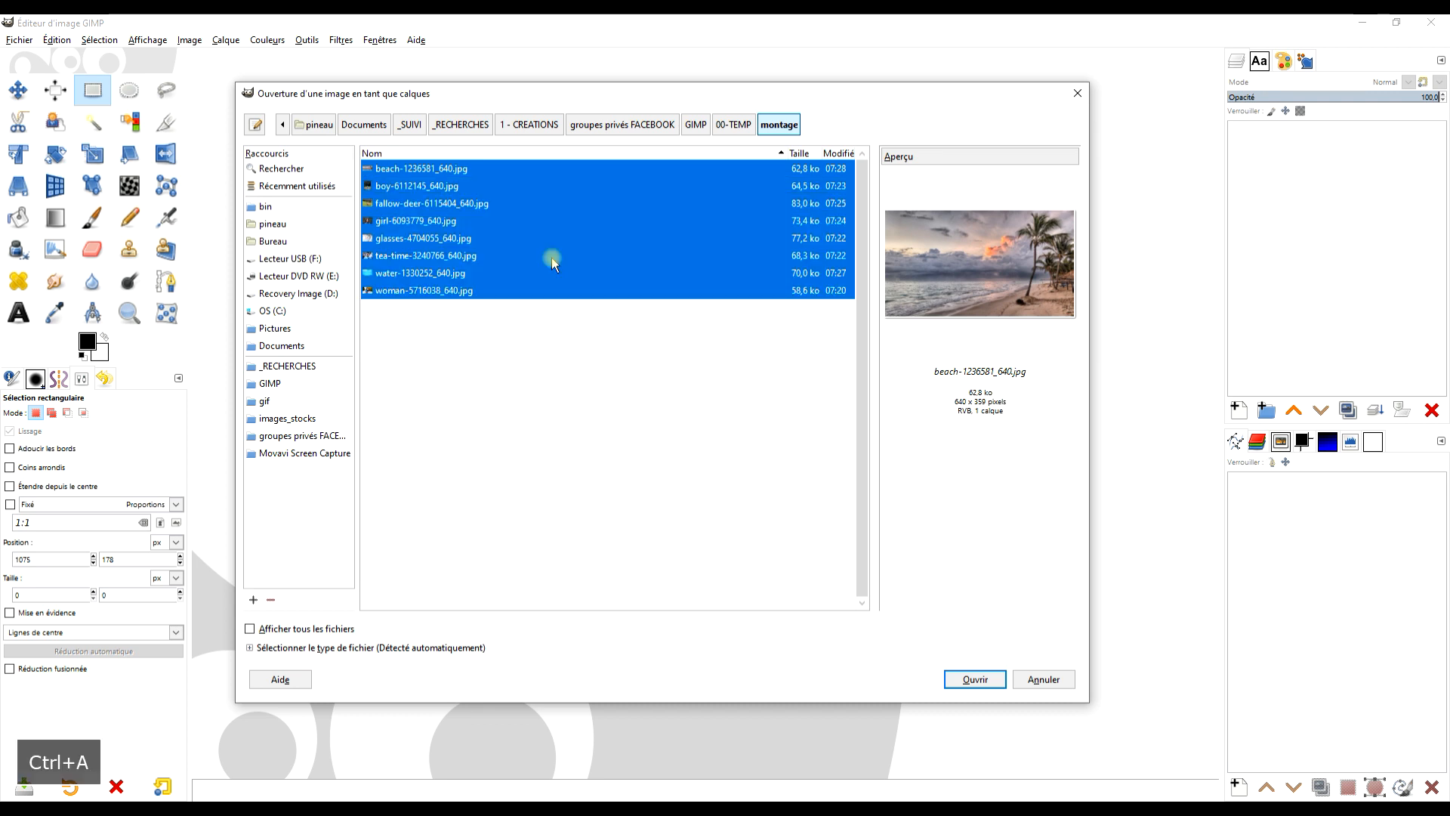
click(509, 249)
Open all images from beach-1236581_640.jpg through woman-5716038_640.jpg in the montage folder as layers of one image.
click(93, 805)
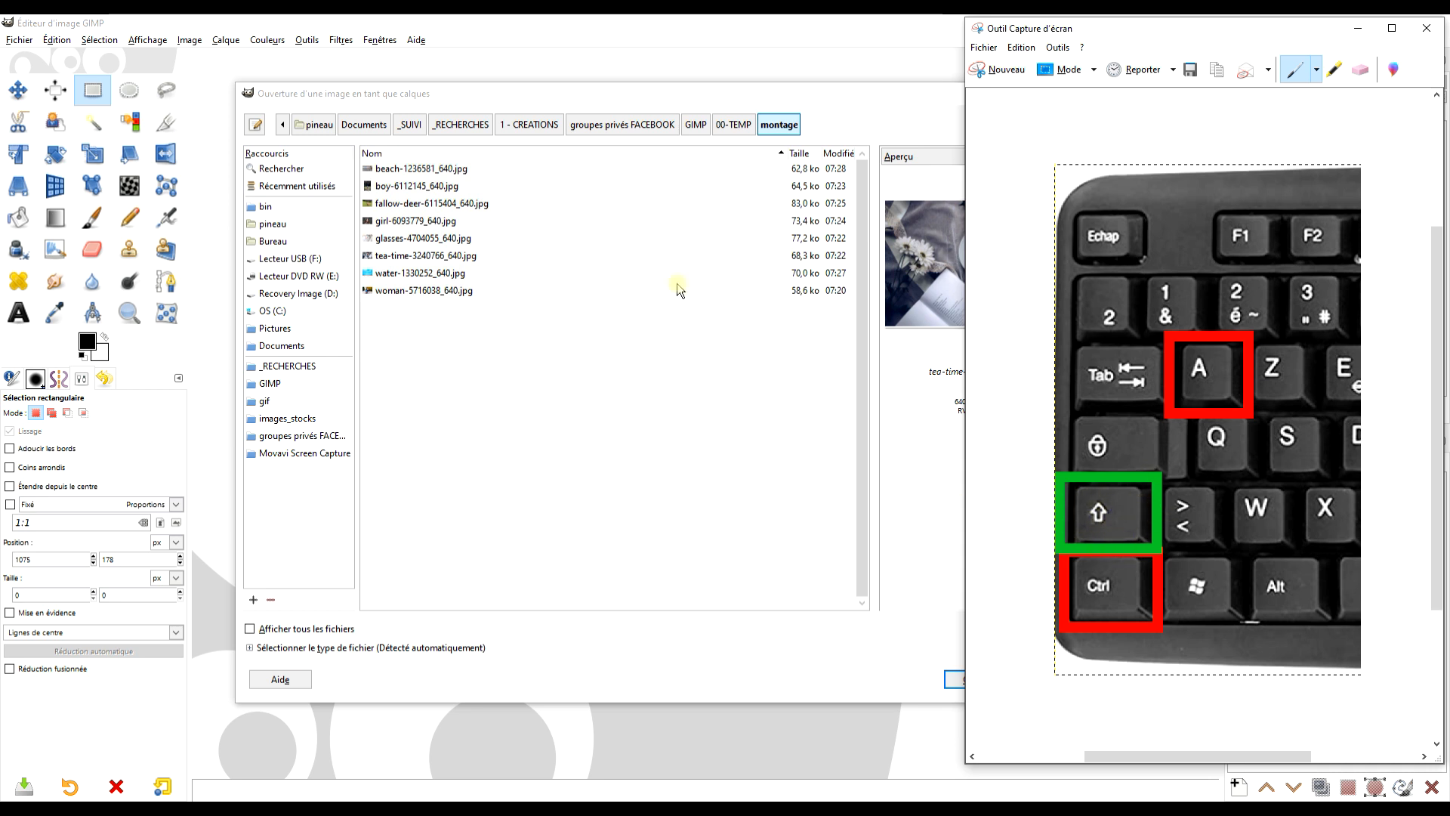
click(414, 169)
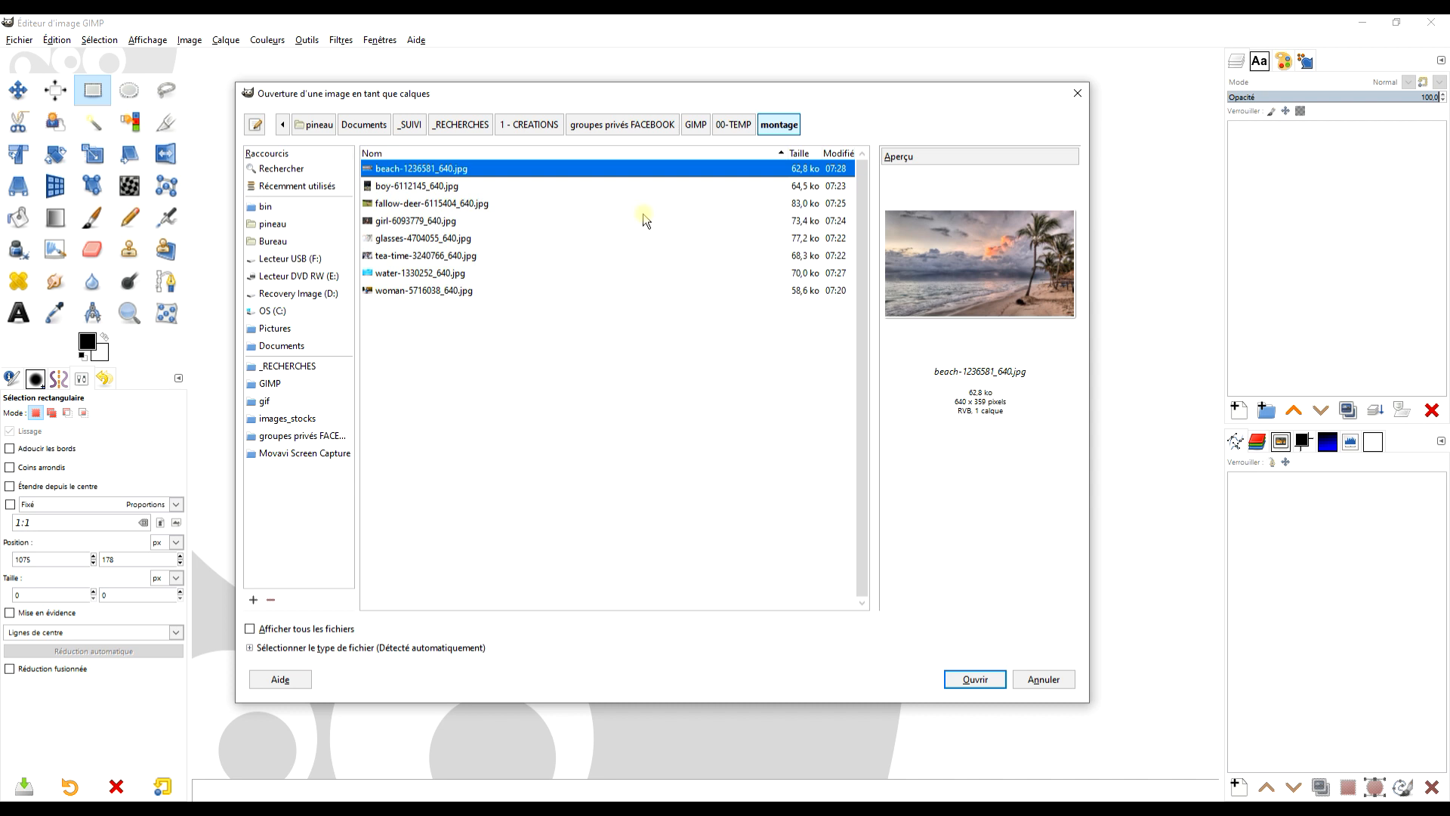
shift+click(442, 292)
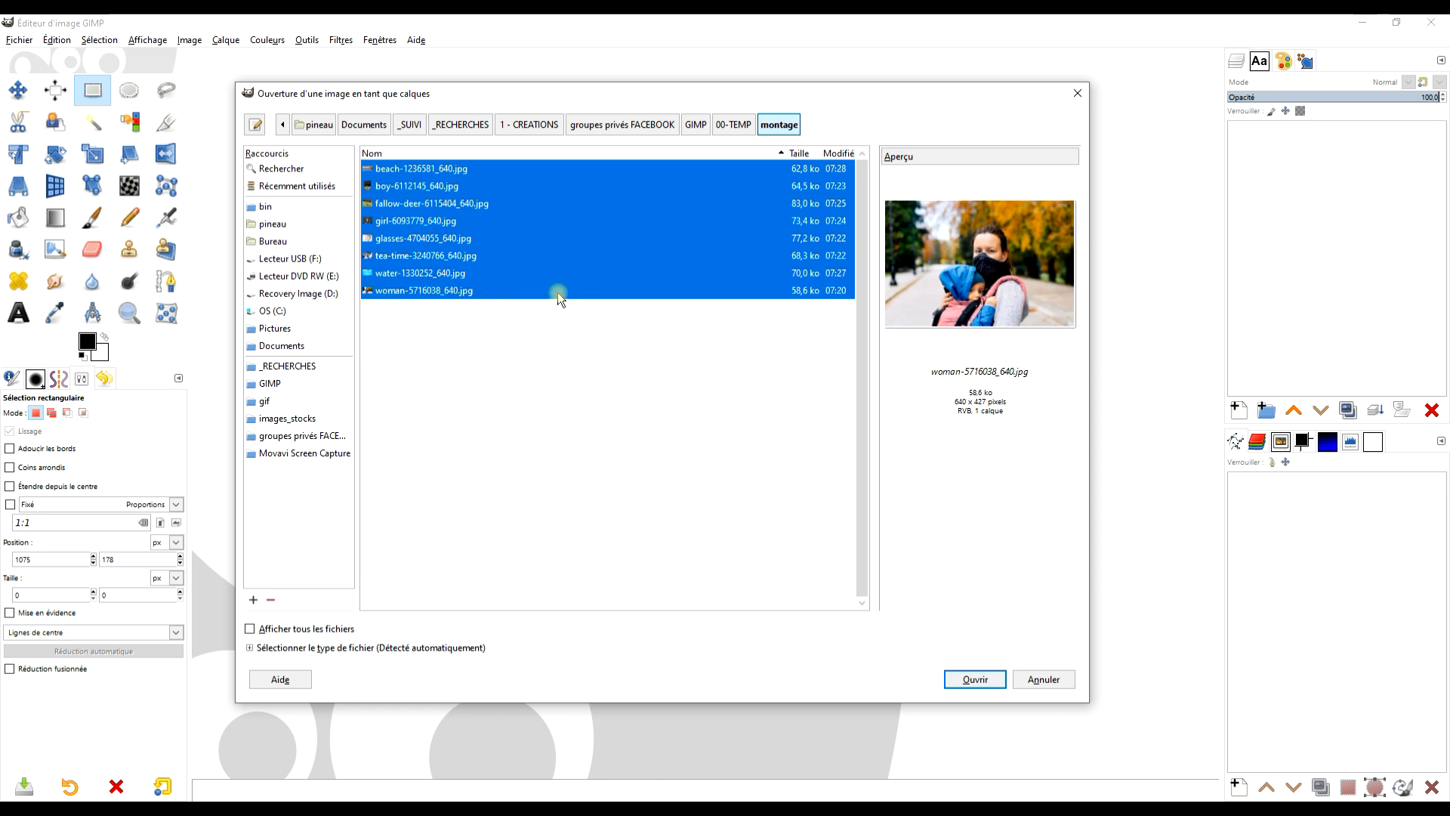
click(974, 678)
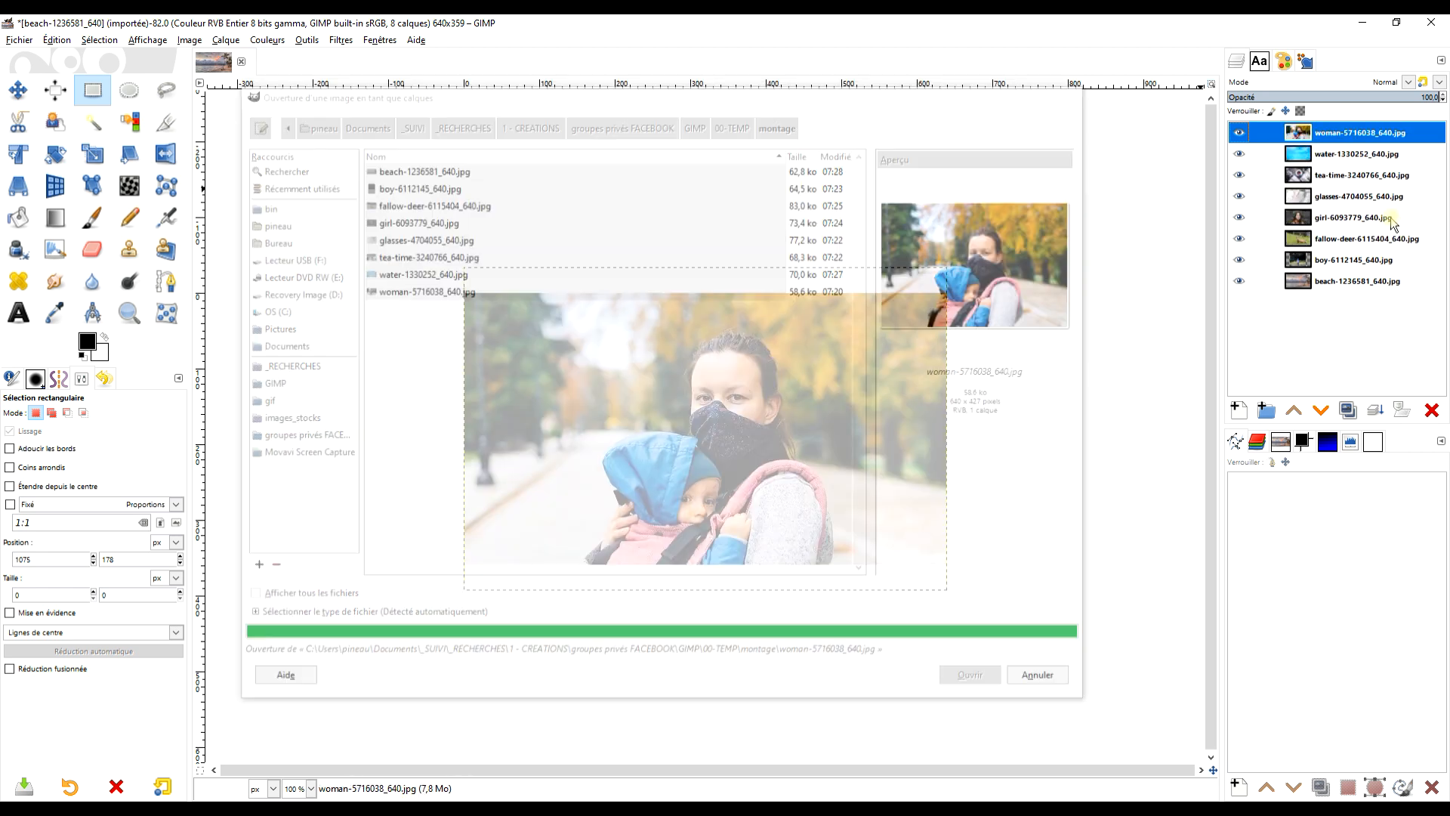
Open the G'MIC-Qt filter, search its filters for MONTAGE and choose Montage Row under Samj's Arrays & Tiles.
click(341, 40)
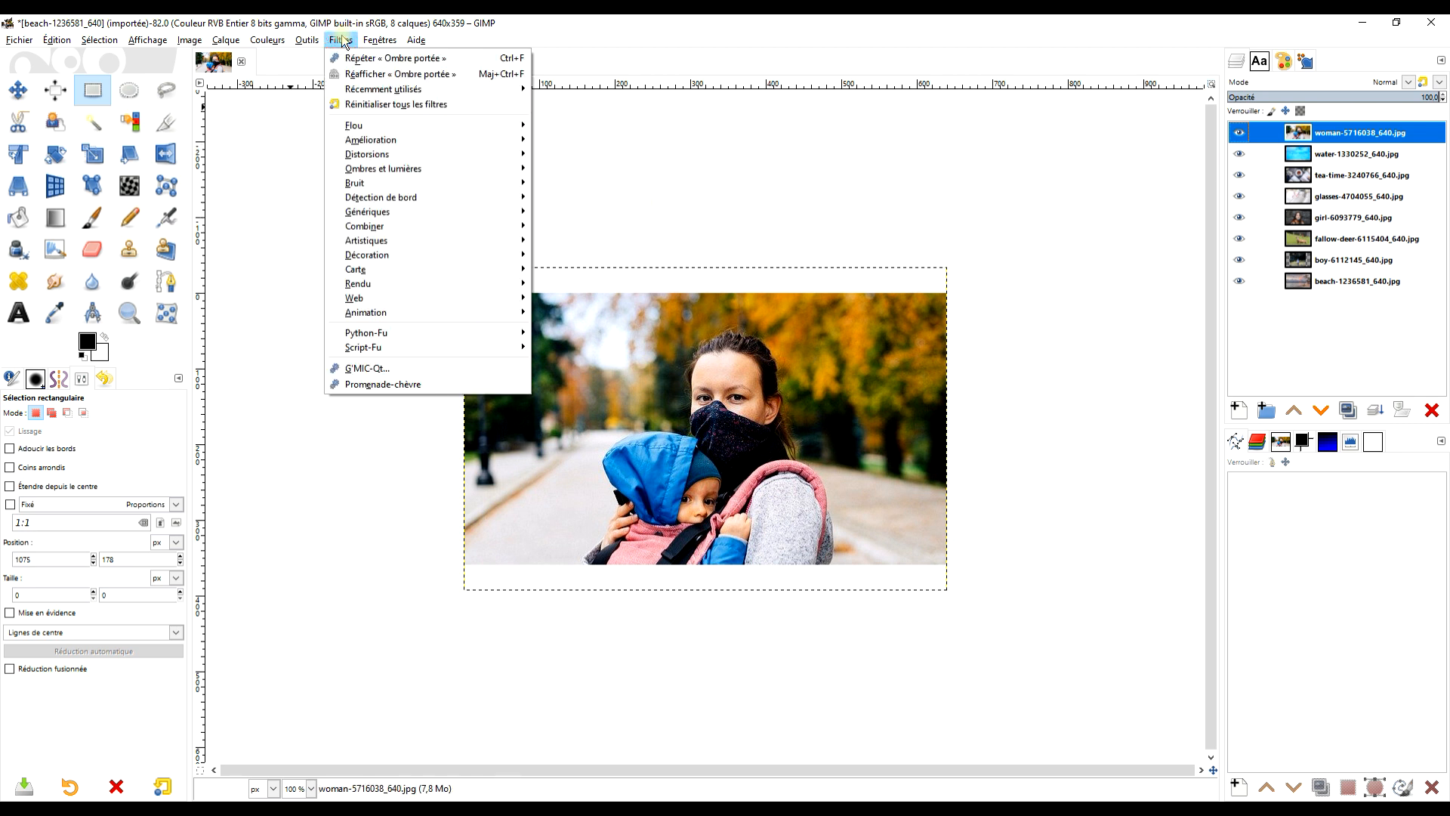
click(408, 367)
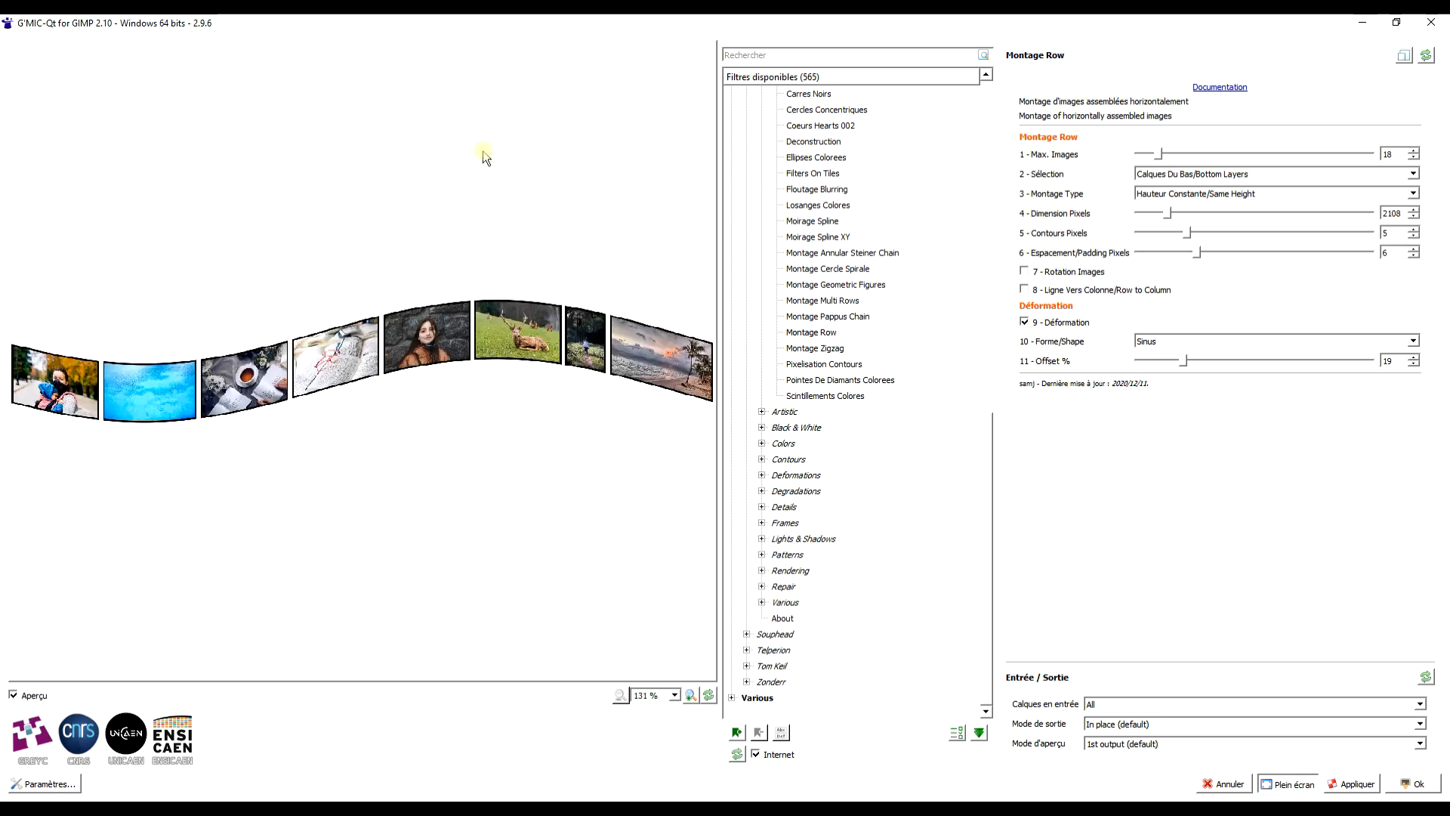
scroll(883, 261, up, 2)
scroll(796, 432, up, 1)
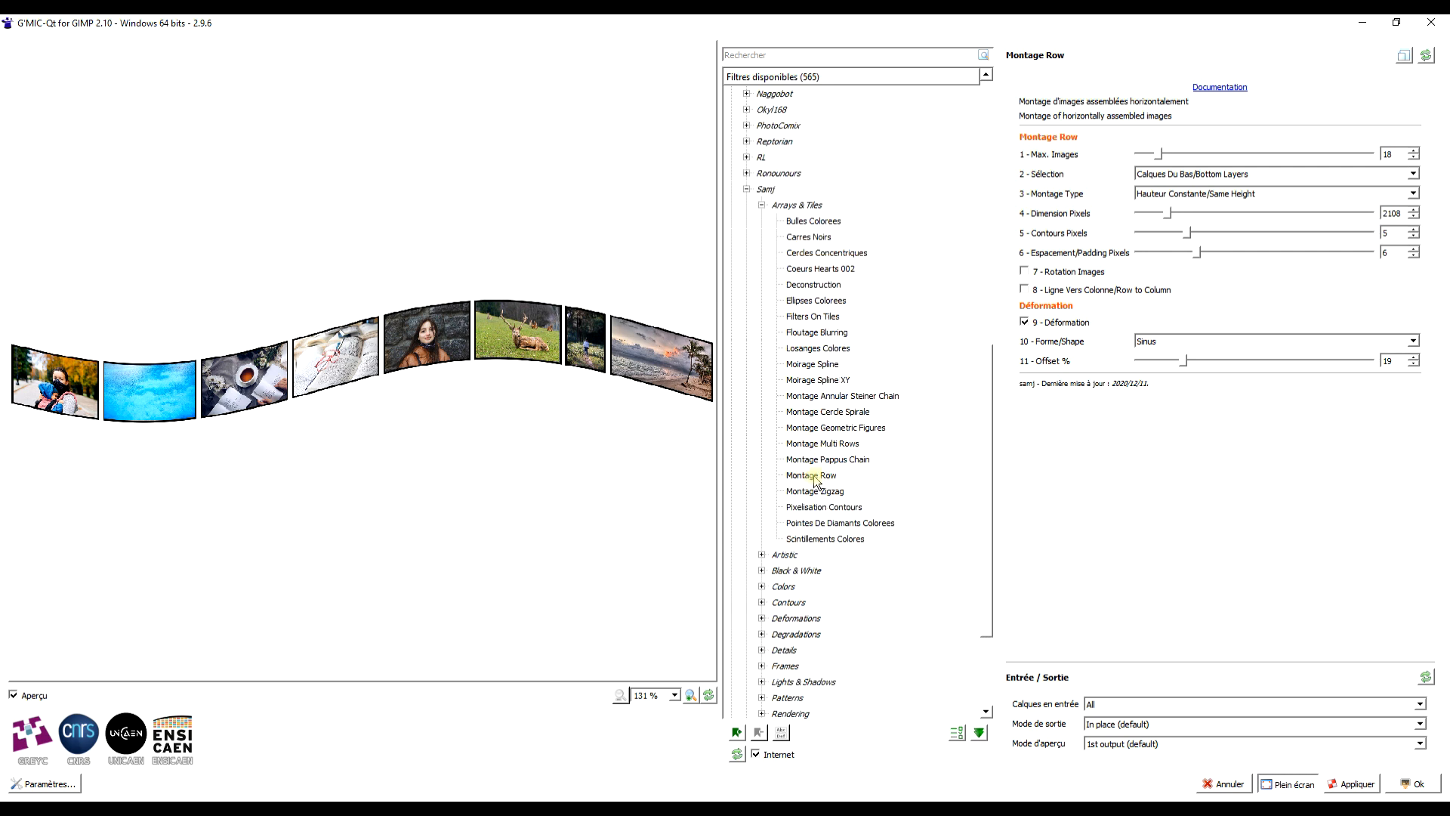
scroll(875, 430, up, 1)
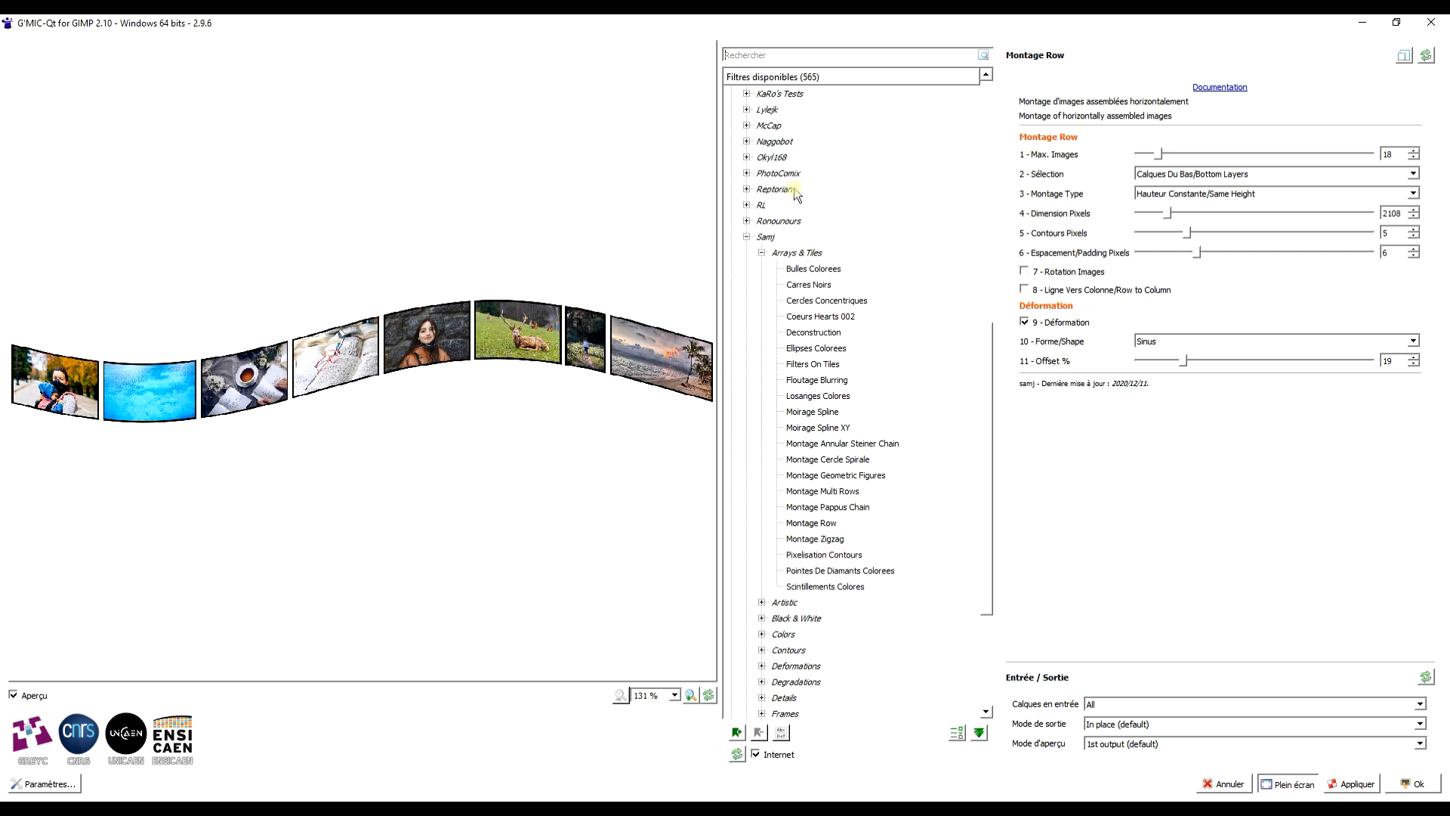
scroll(872, 252, up, 5)
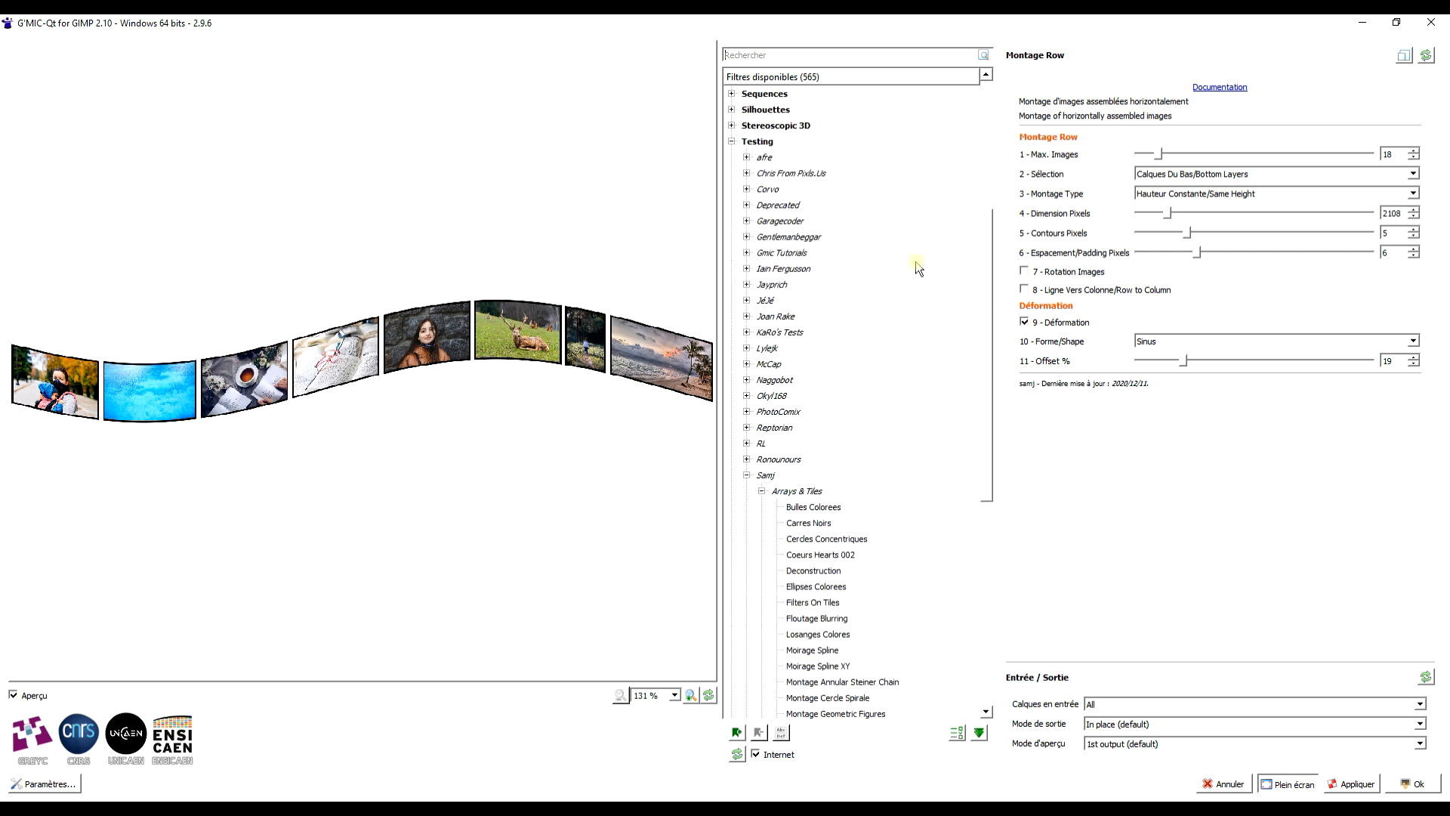
scroll(895, 294, up, 4)
scroll(906, 274, down, 11)
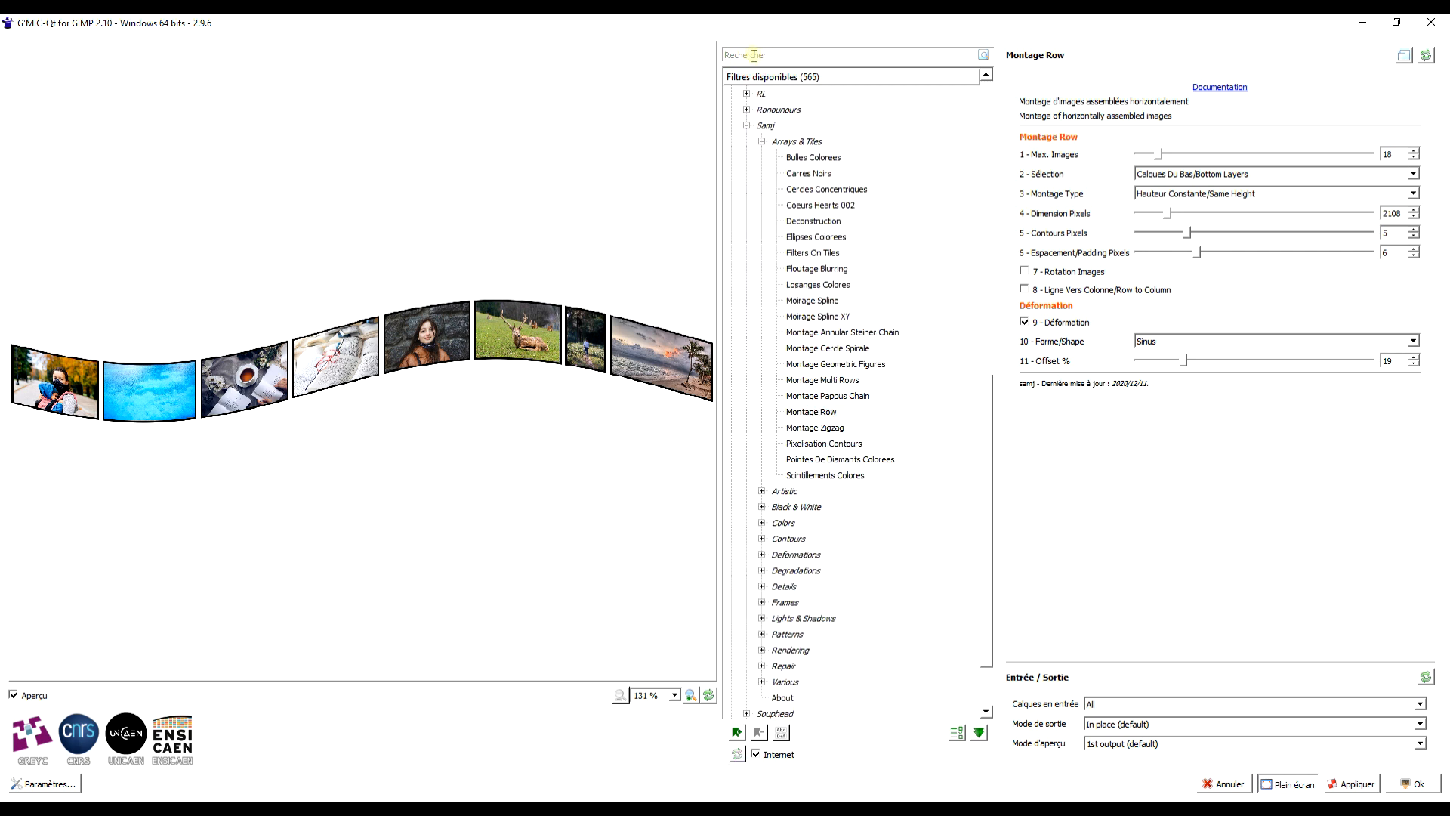
text(MONTAGE)
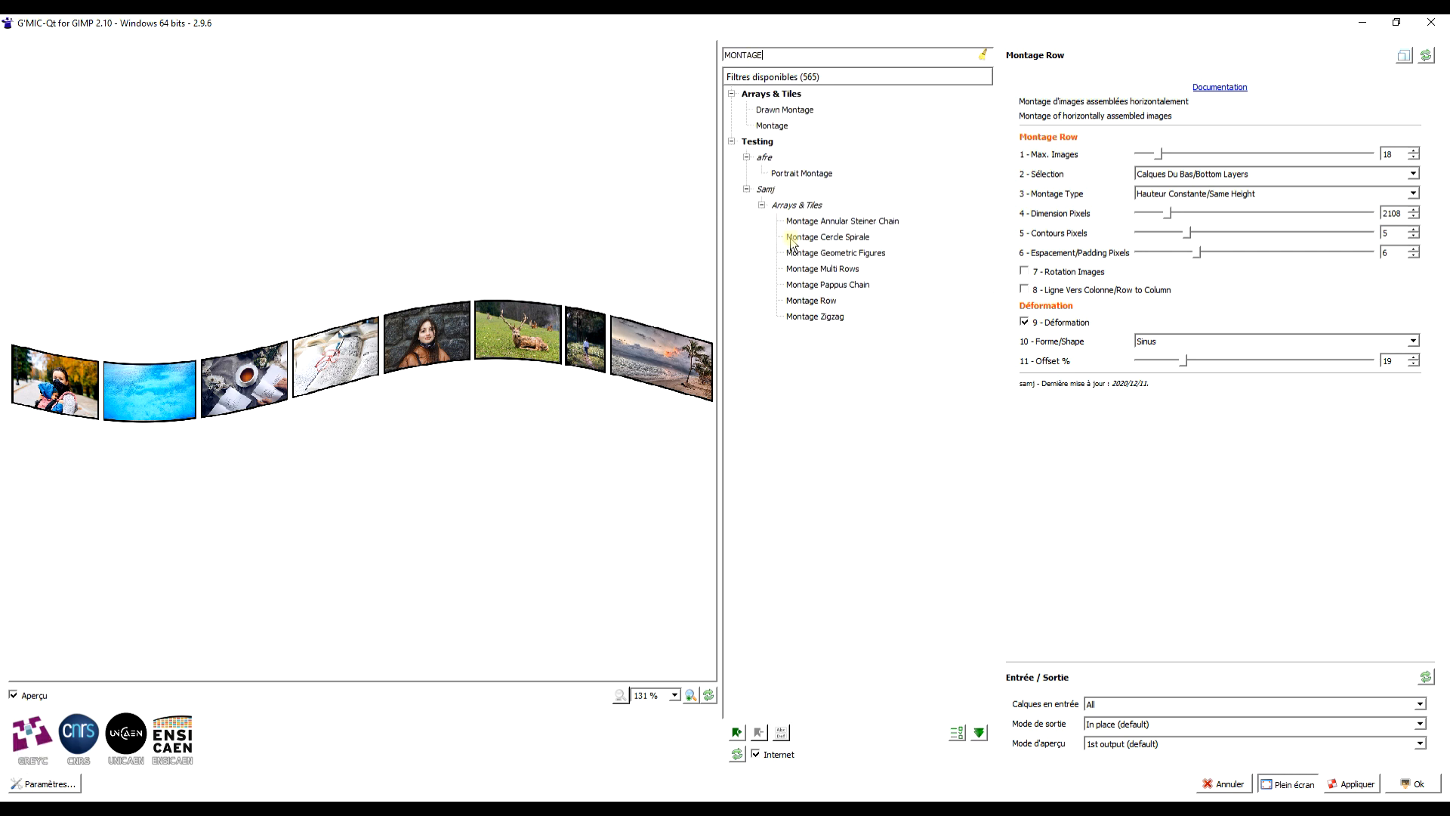
click(800, 300)
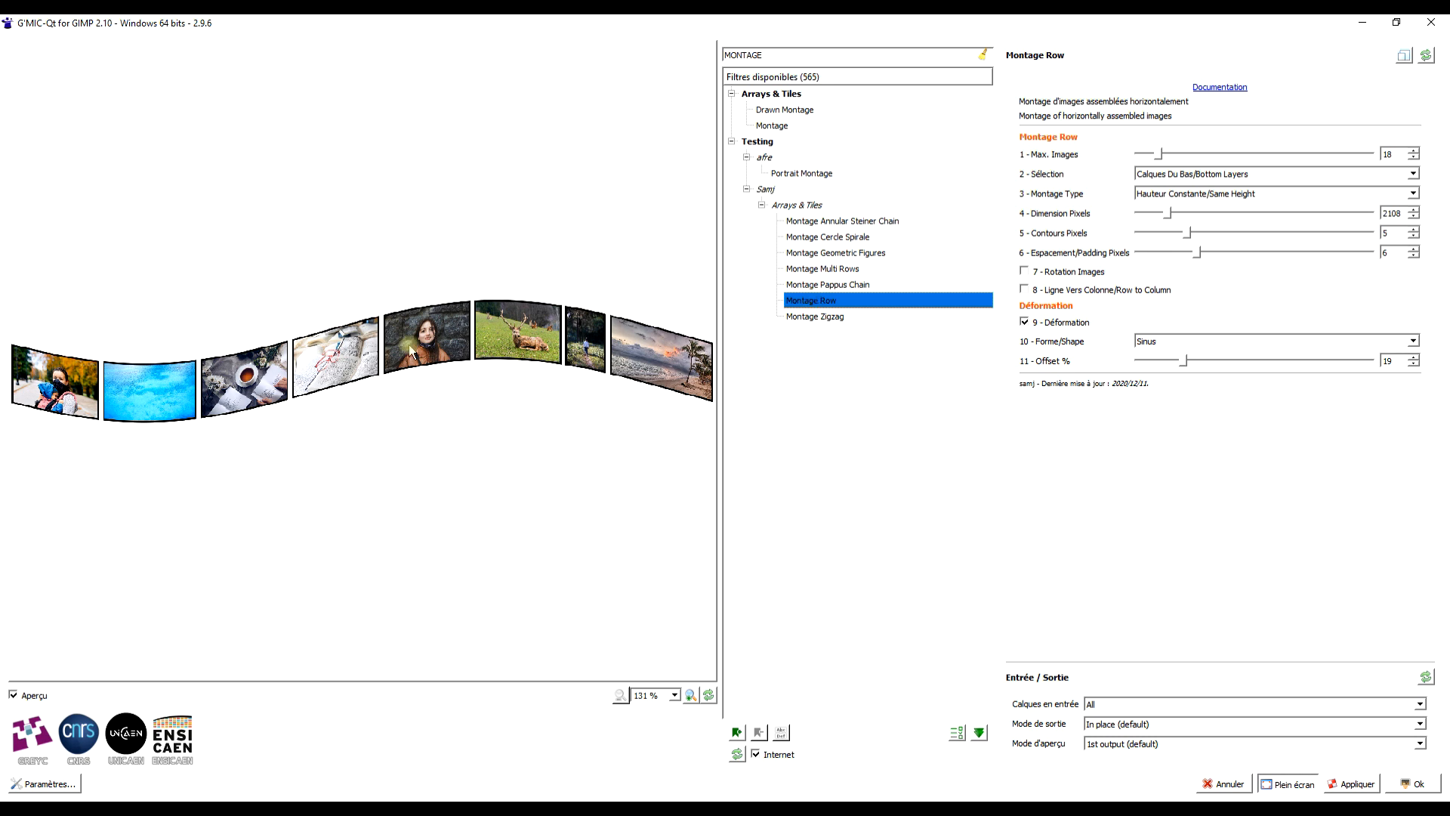
Reset the Montage Row parameters and input/output settings to their defaults, and set the input layers to All.
click(1427, 56)
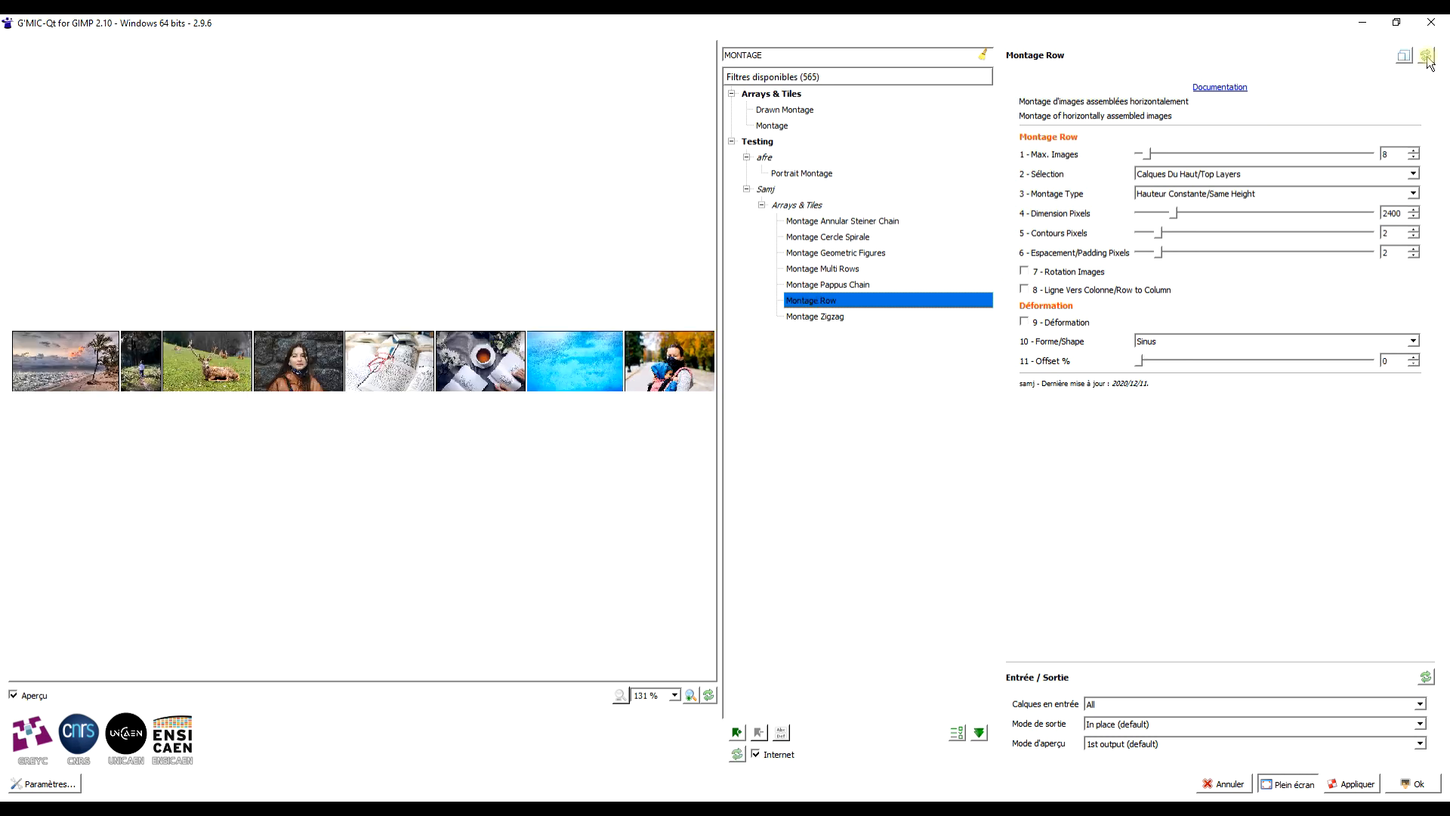
click(1425, 676)
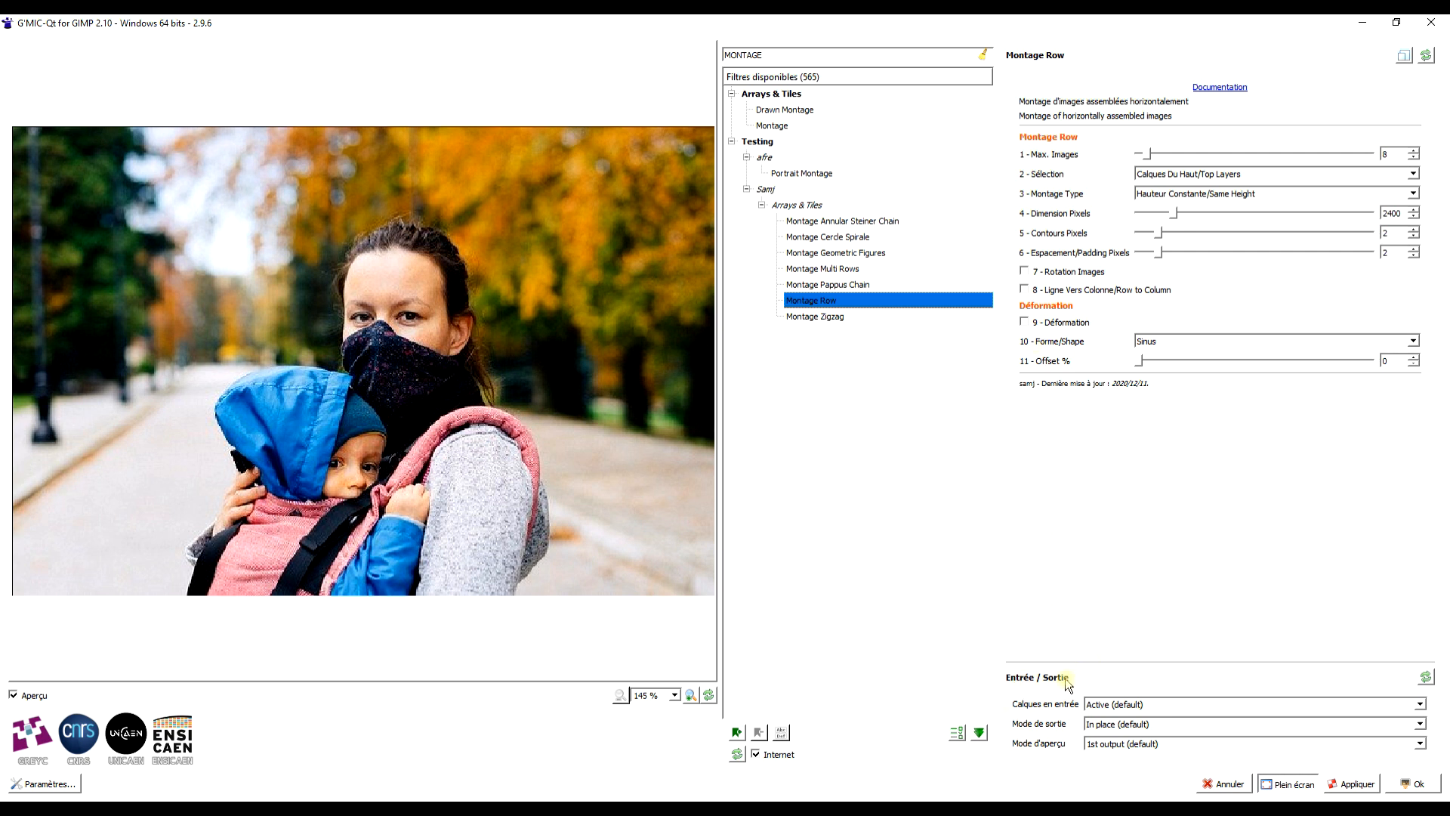
click(1173, 704)
click(1104, 733)
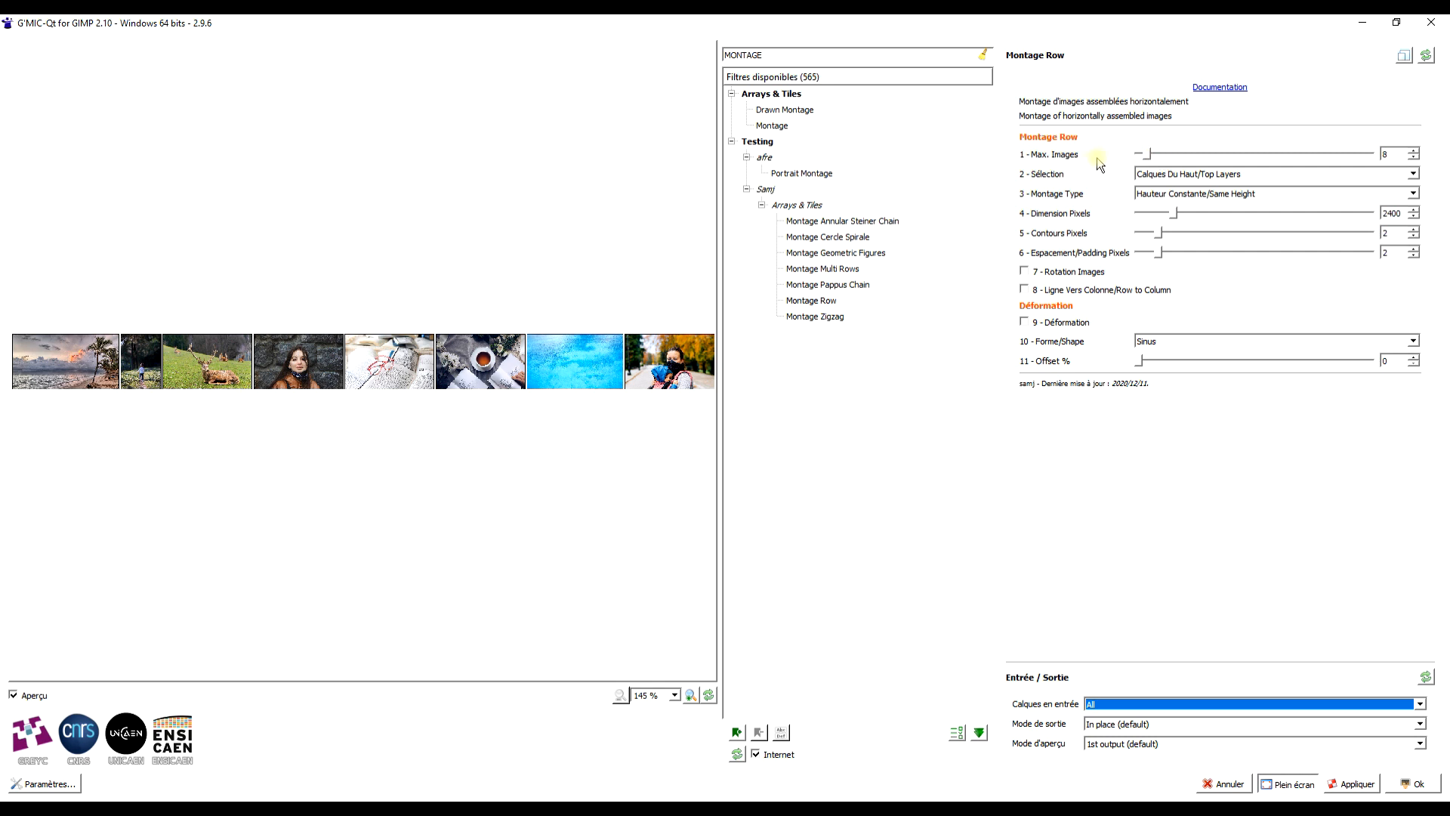
Set Max. Images to 16 and consult the filter's online documentation before returning to G'MIC-Qt.
drag(1149, 155, 1157, 161)
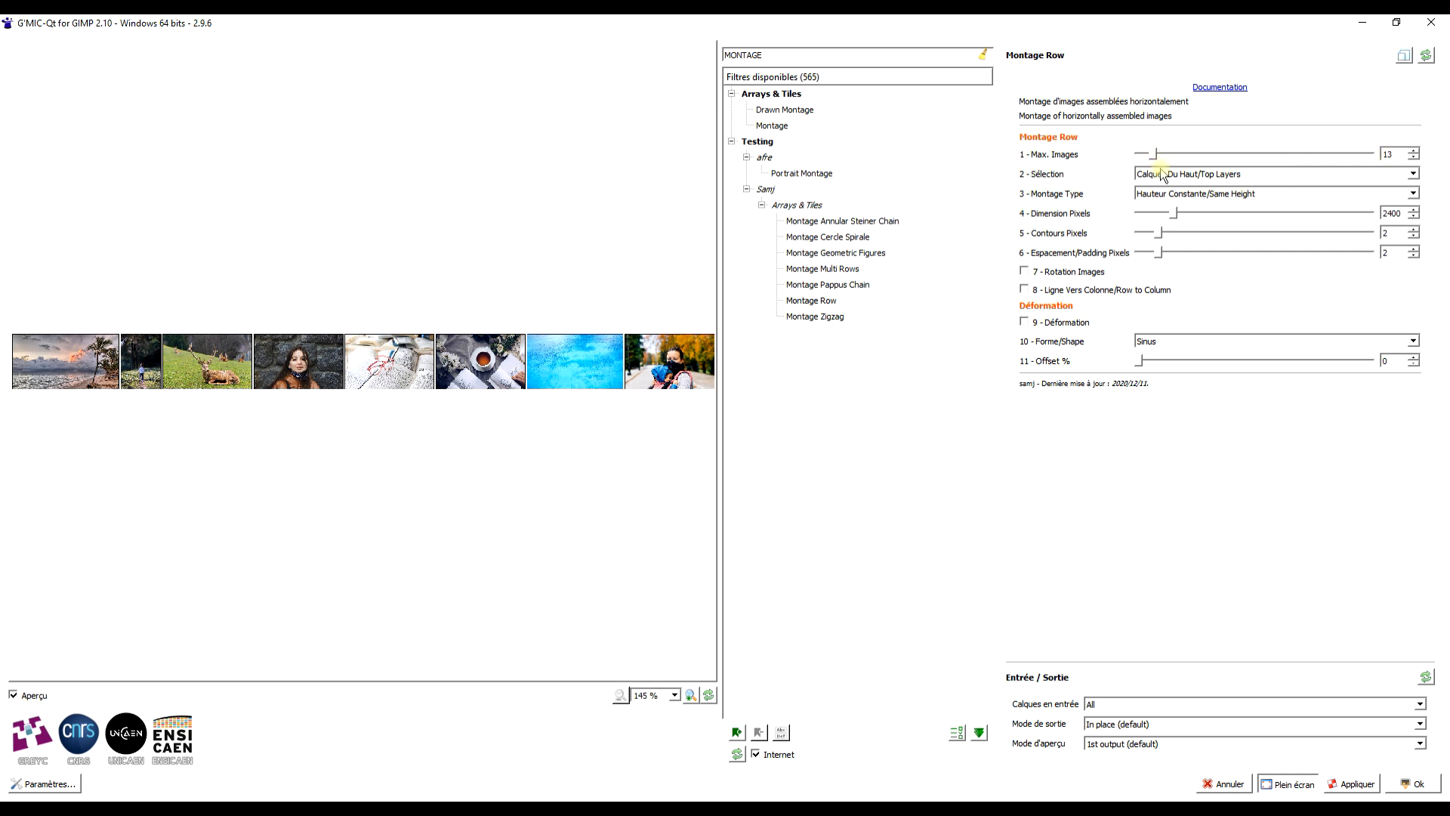
drag(1157, 156, 1160, 159)
click(1212, 89)
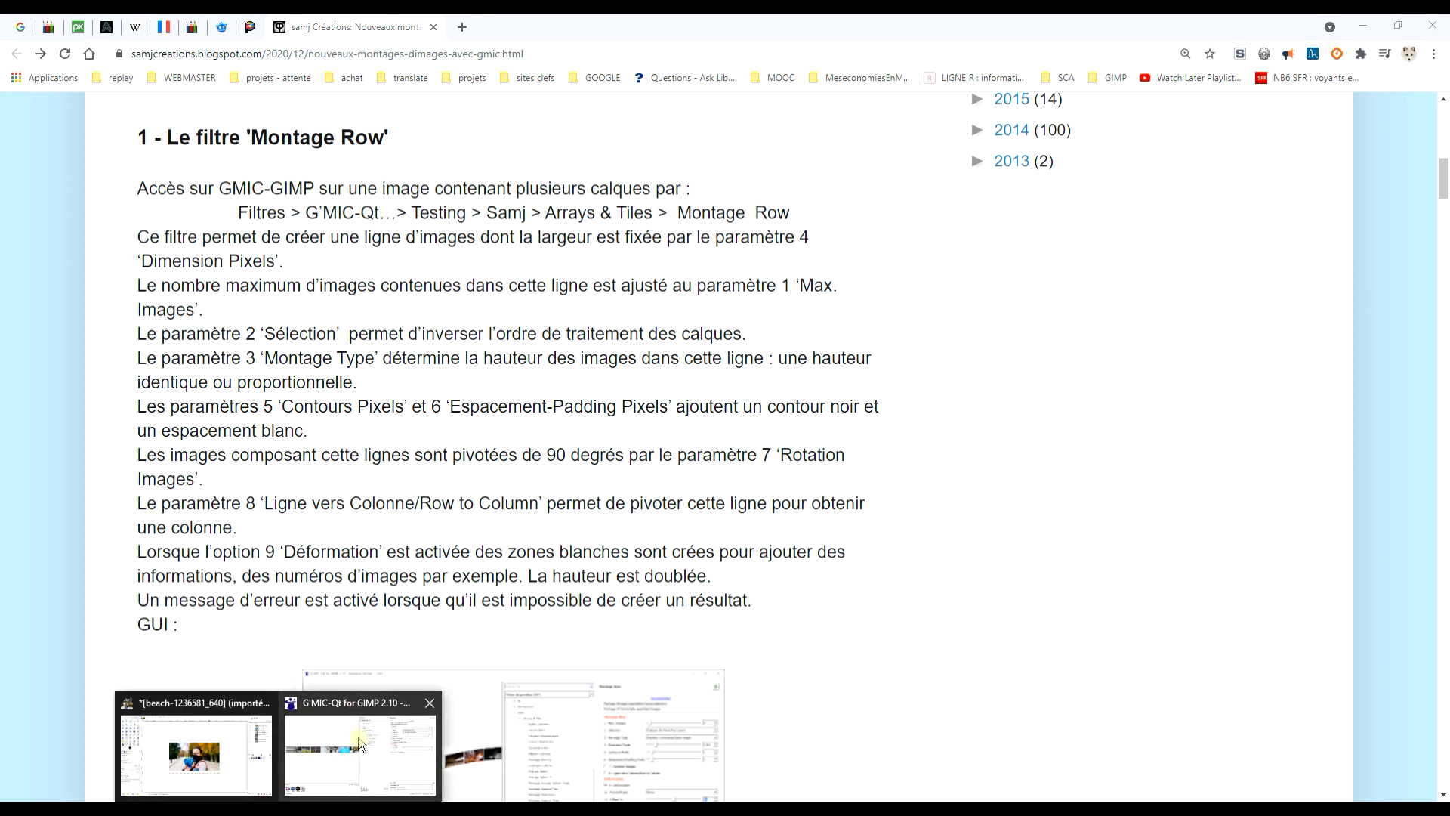
click(362, 744)
Try the Calques Du Bas/Bottom Layers selection order and restore Calques Du Haut/Top Layers.
click(1146, 174)
click(1180, 196)
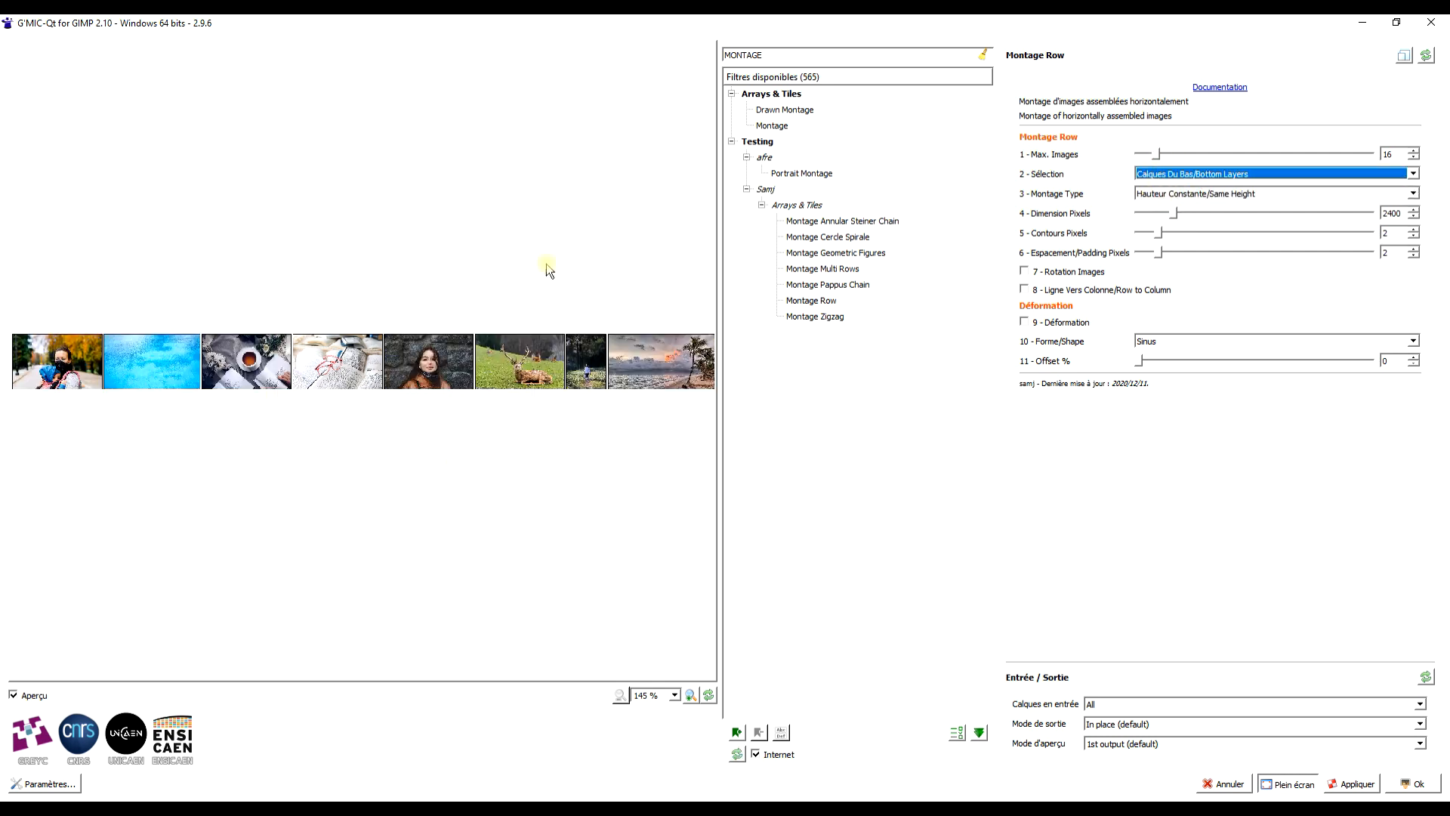
click(1158, 179)
click(1165, 187)
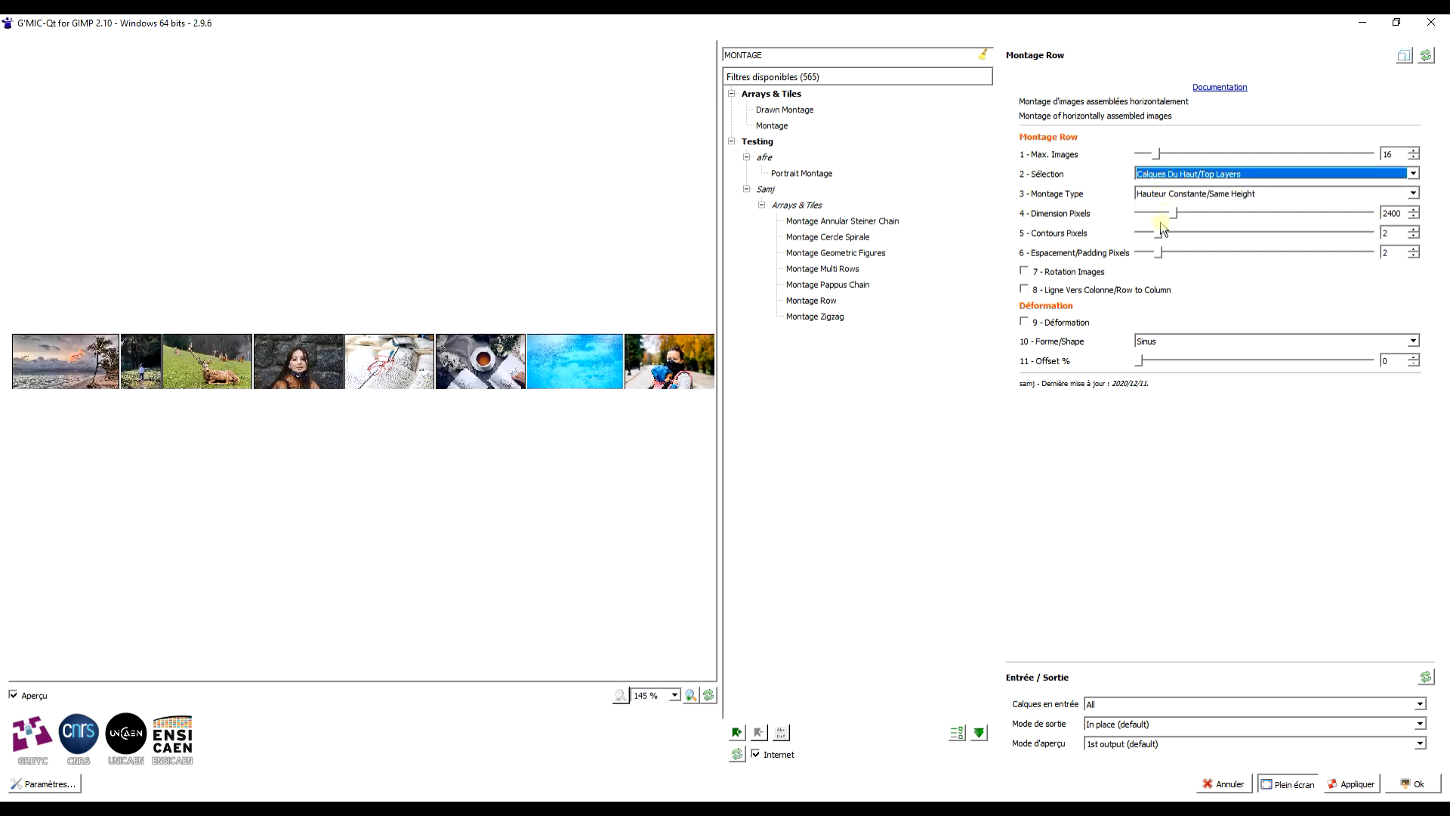
Try the Hauteurs Proportionnelles/Proportional Heights montage type and restore Hauteur Constante/Same Height.
click(1197, 195)
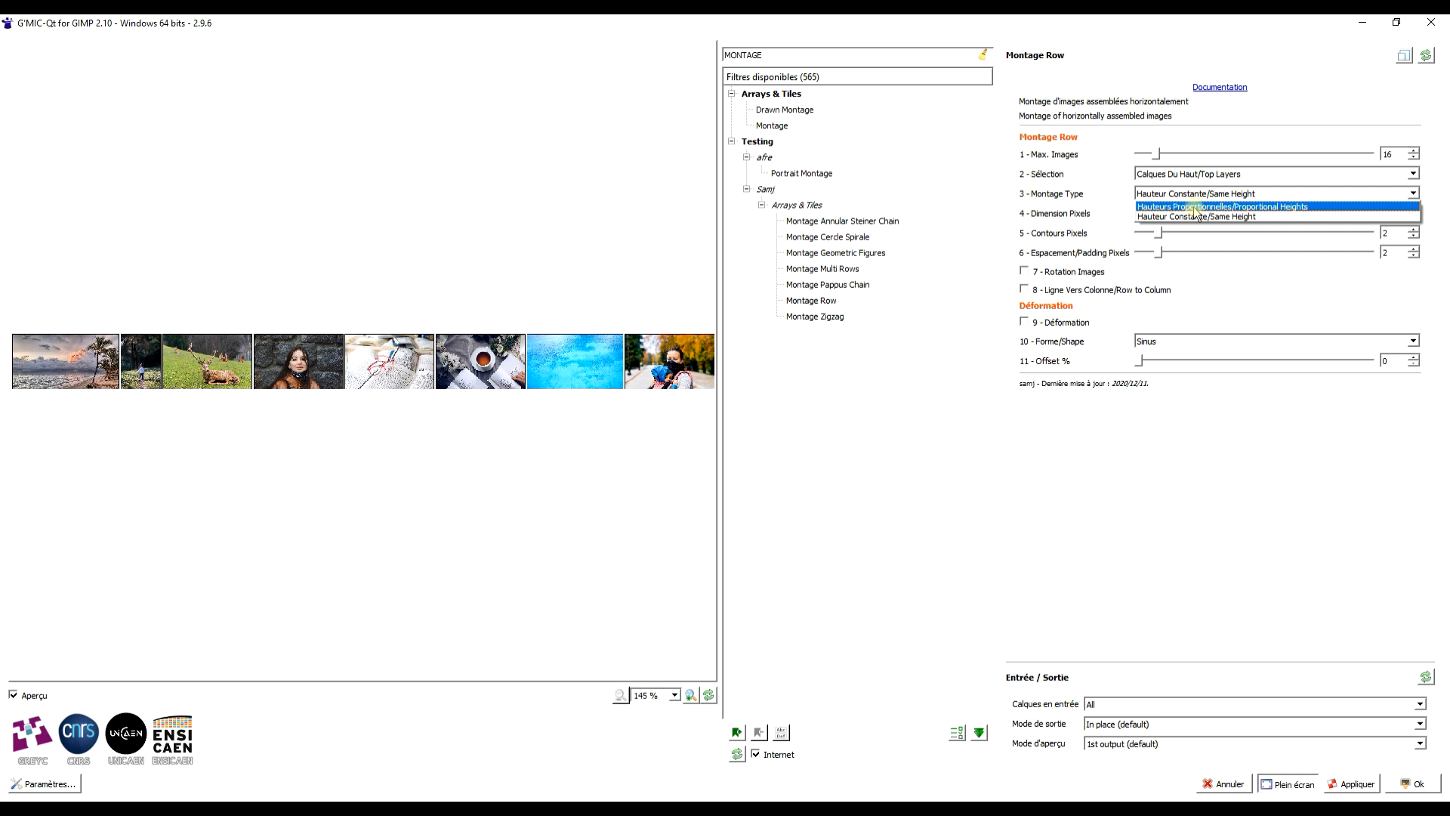
click(1195, 207)
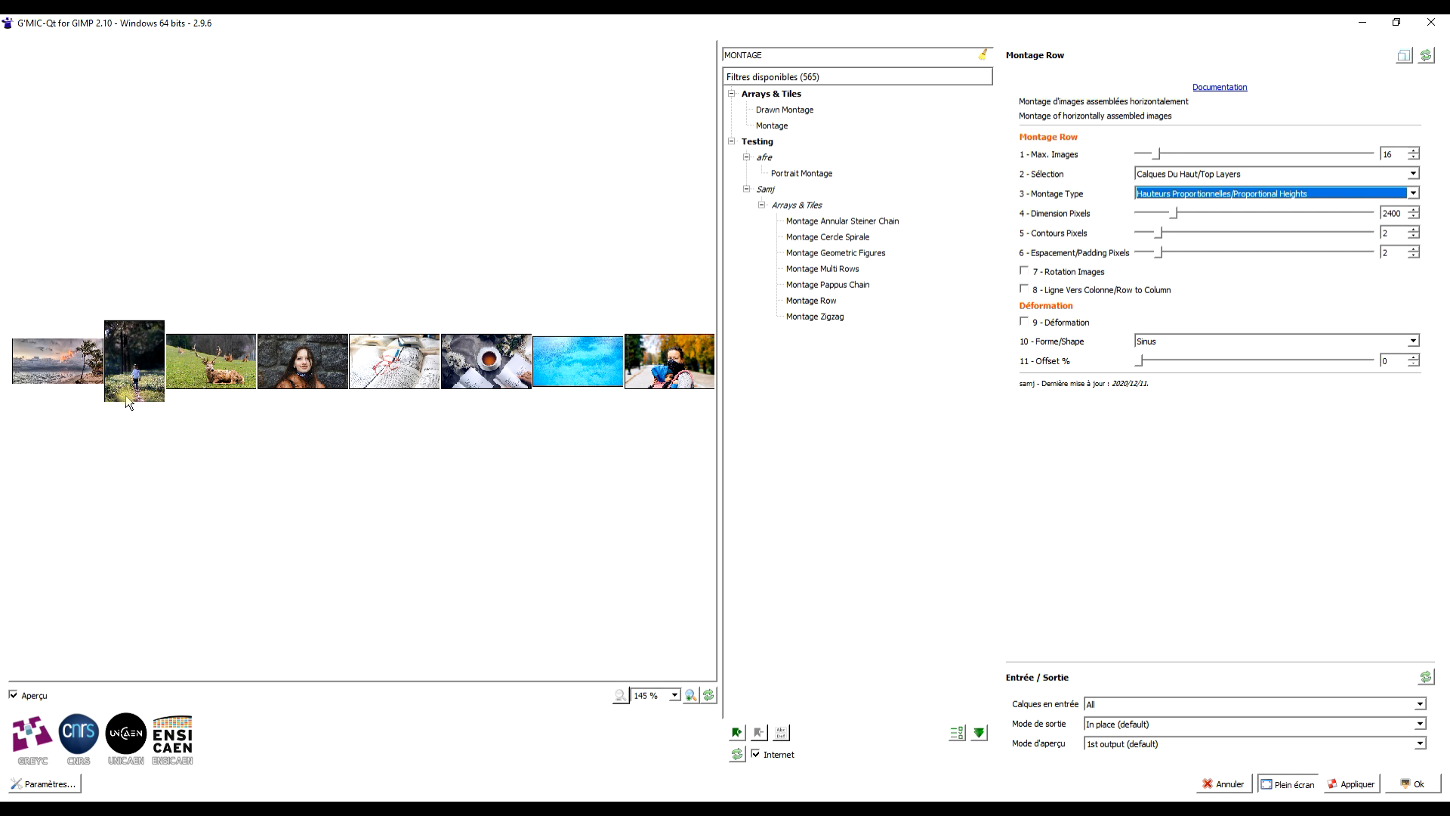
click(1239, 194)
click(1226, 216)
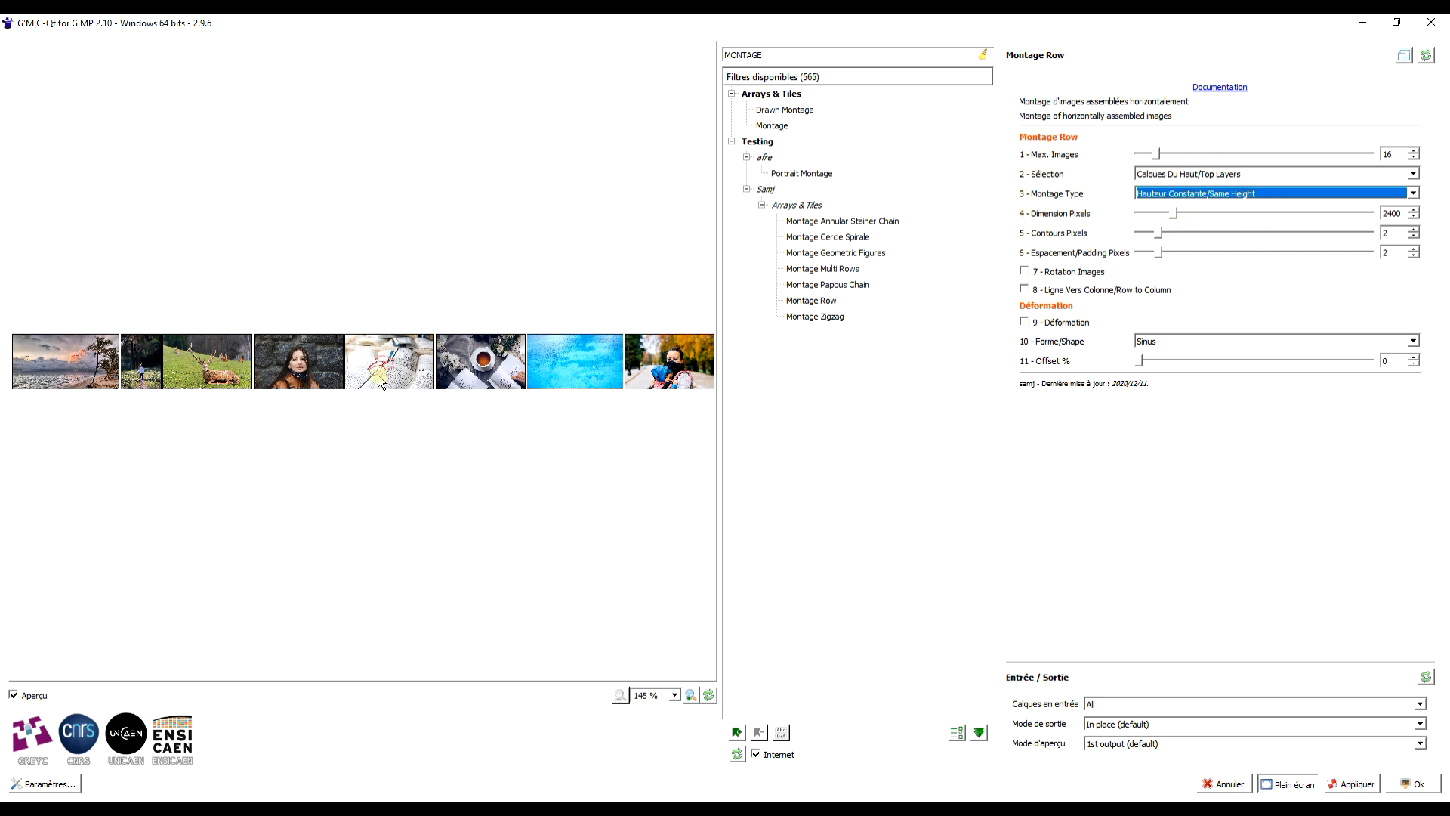
Set the row's Dimension Pixels to 2073, with Contours Pixels at 4 and Espacement/Padding Pixels at 2.
drag(1174, 214, 1191, 218)
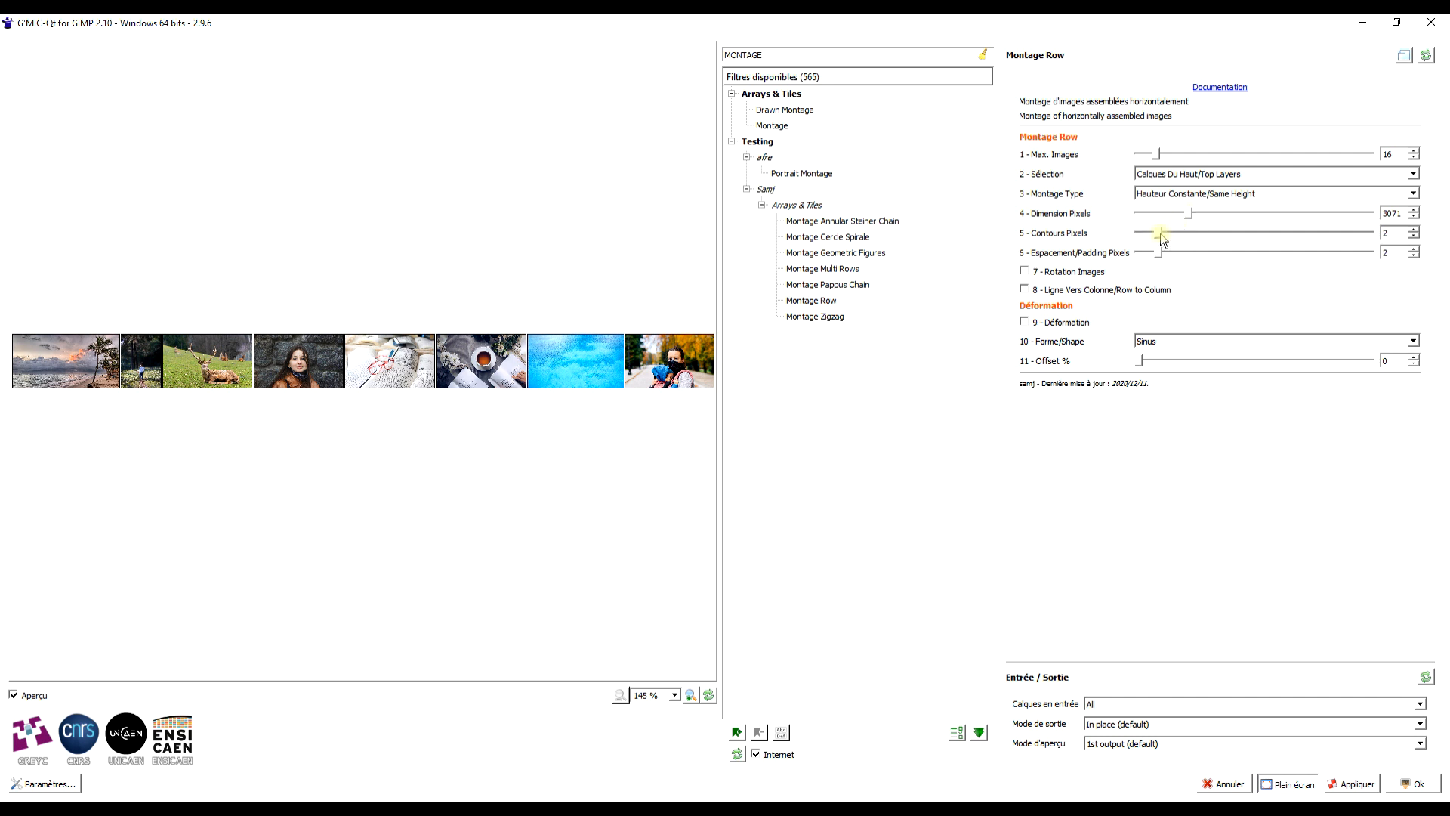
drag(1191, 215, 1169, 218)
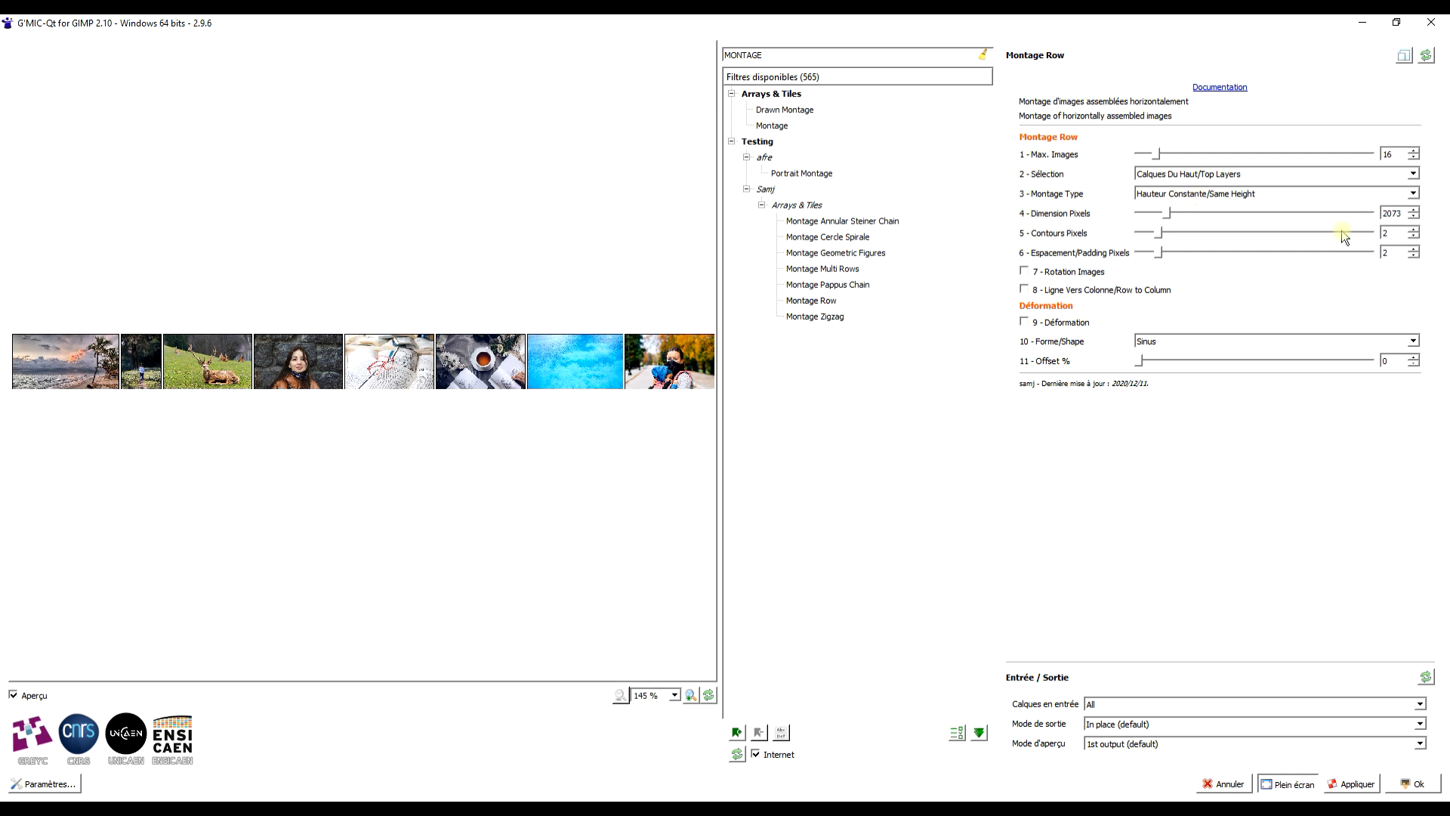
click(1159, 234)
mouse_move(1159, 234)
mouse_down()
mouse_move(1181, 254)
mouse_move(1150, 255)
mouse_up()
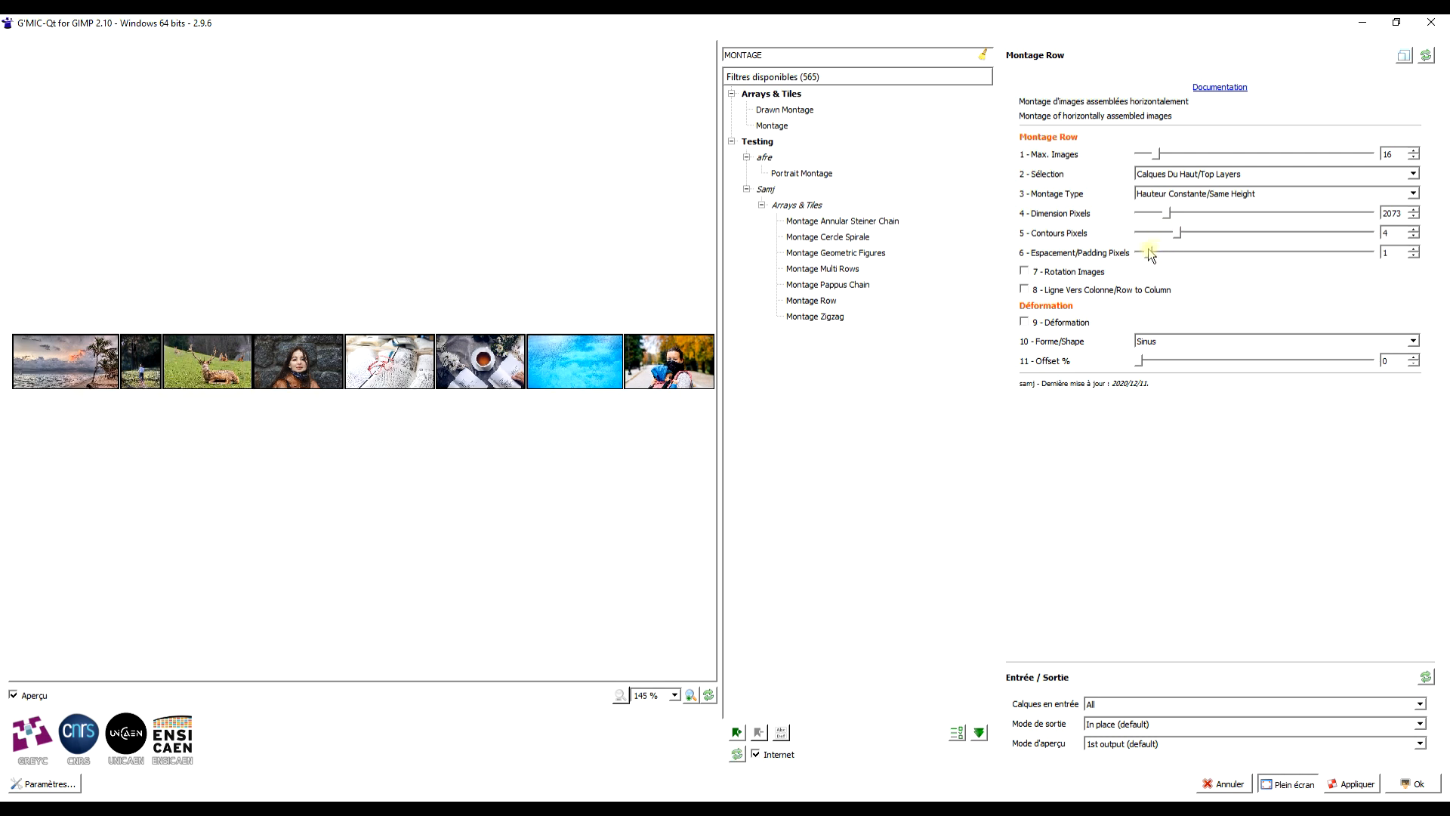
drag(1149, 256, 1159, 258)
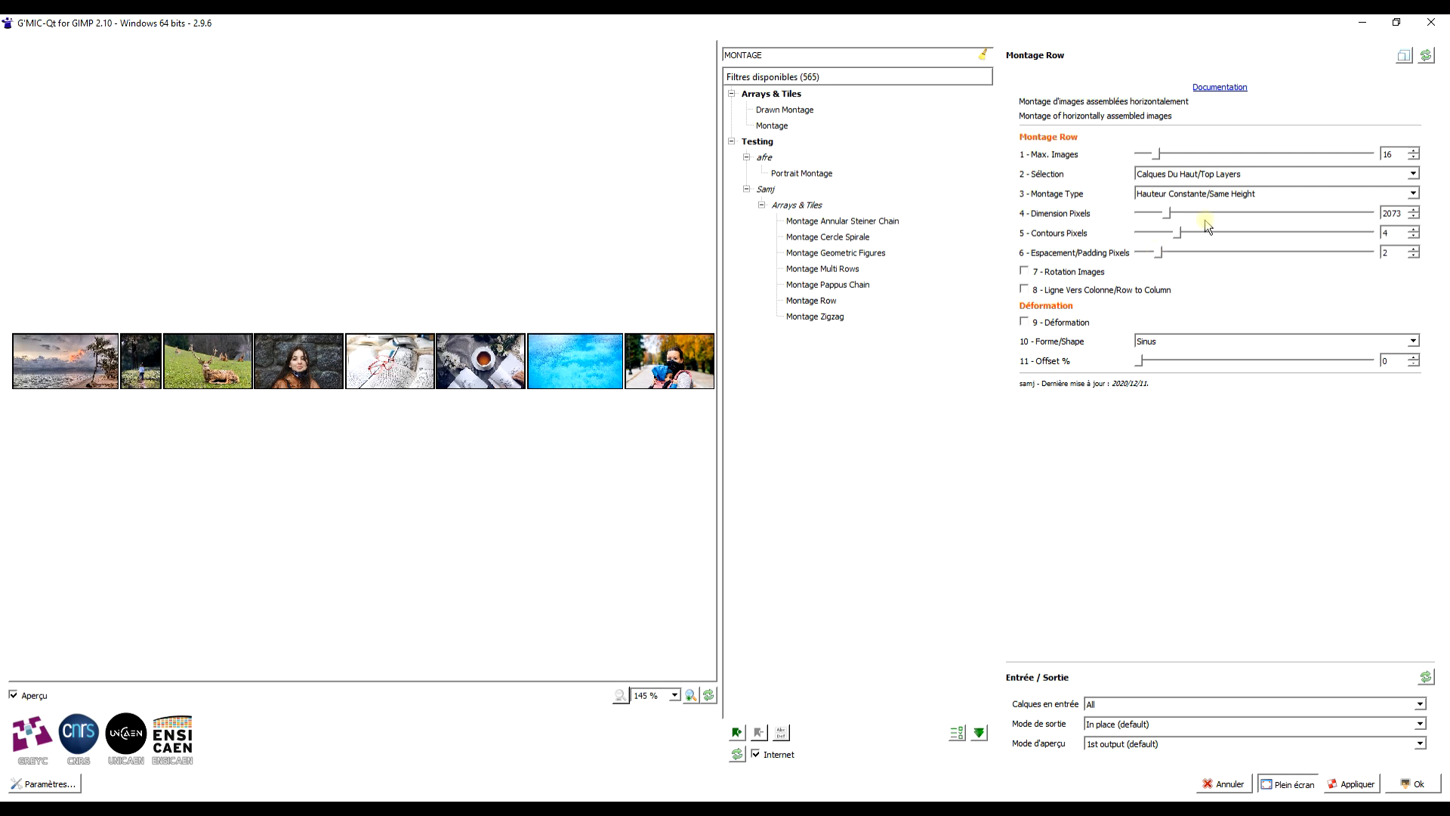
Try the Rotation Images and Row to Column options one after the other, switching each off again.
click(1079, 274)
click(1078, 275)
click(1113, 293)
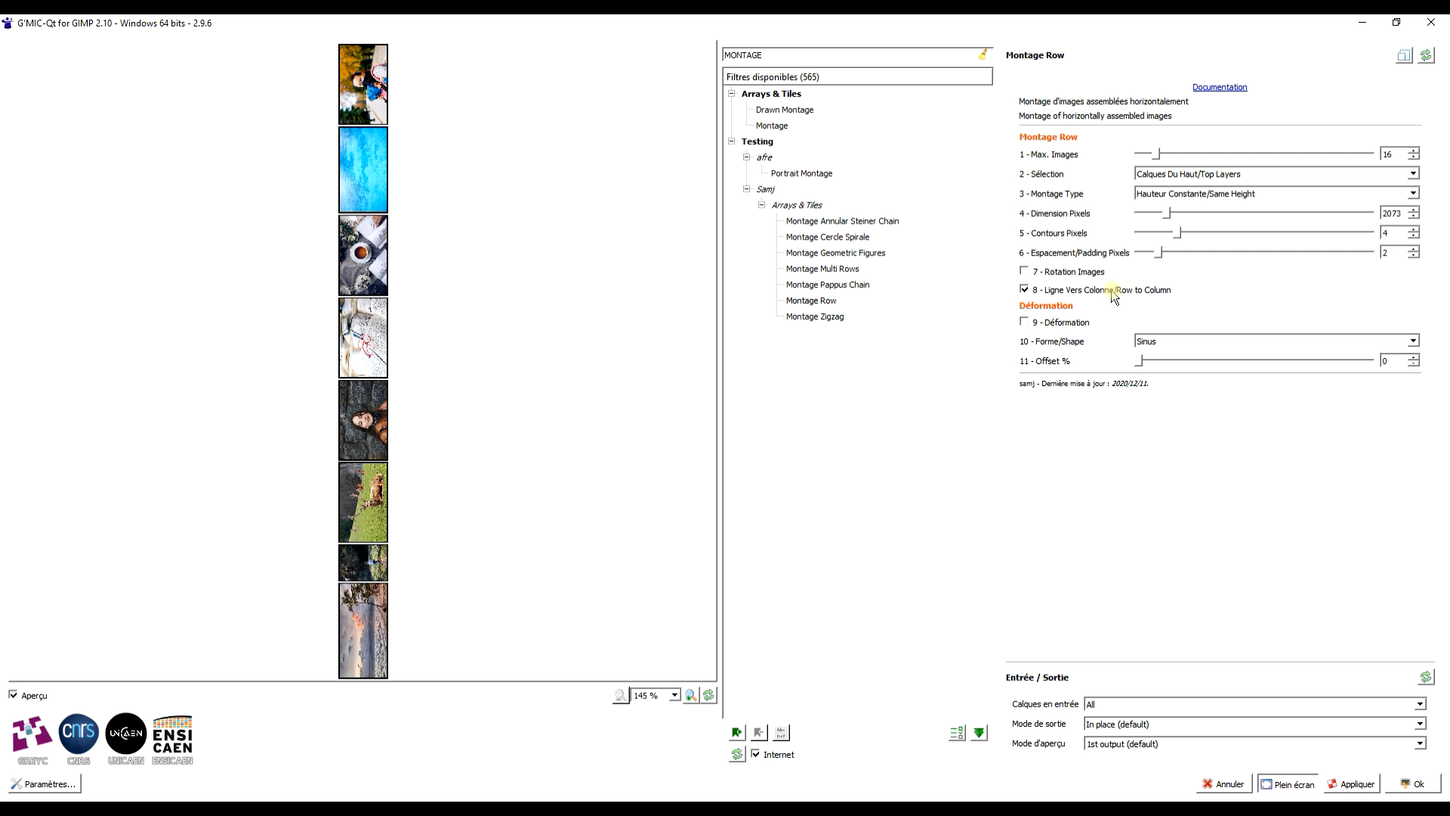
click(1112, 294)
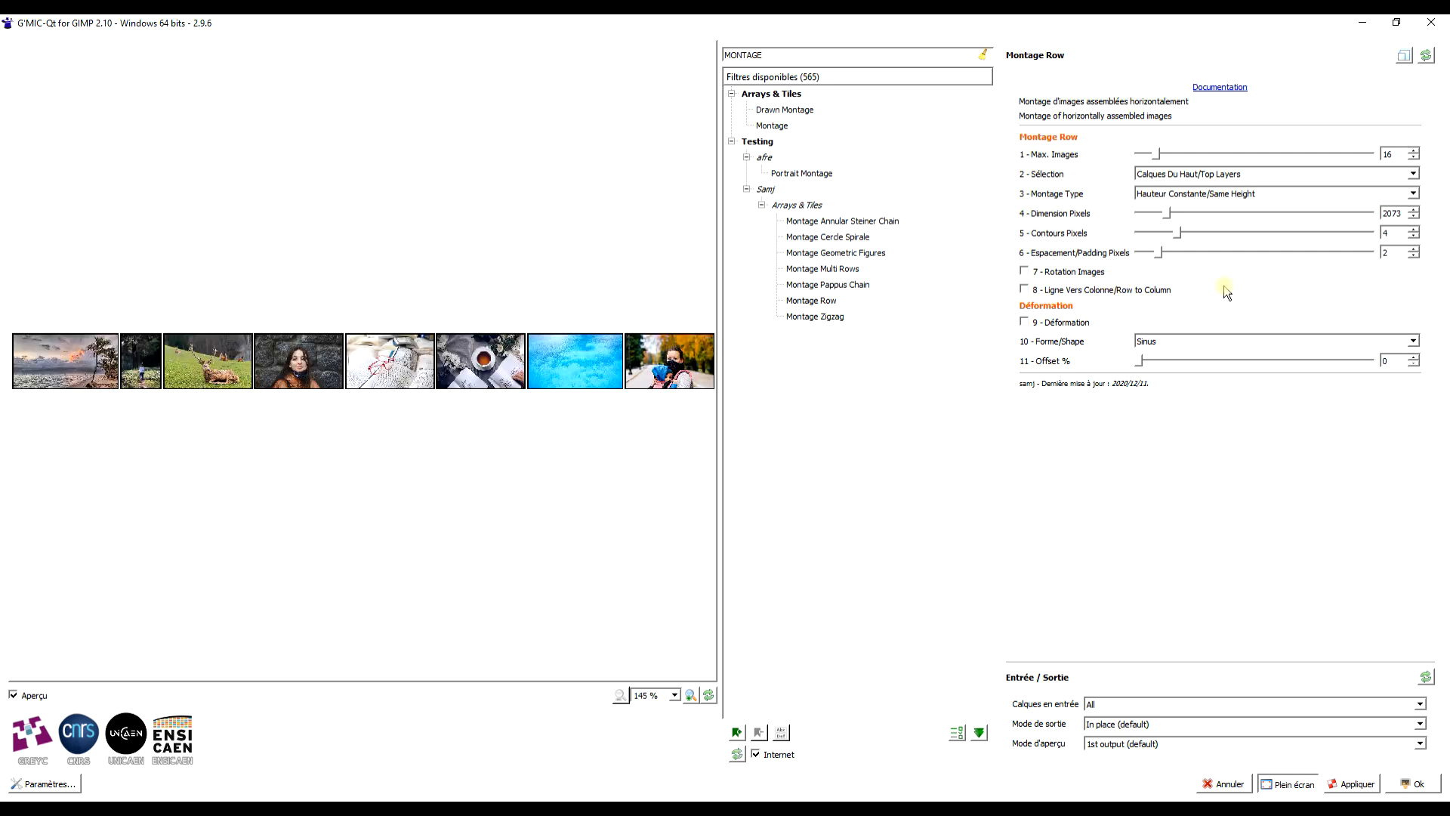
Enable the deformation of the image row and set its shape to Angle after comparing it with Sinus.
click(1049, 324)
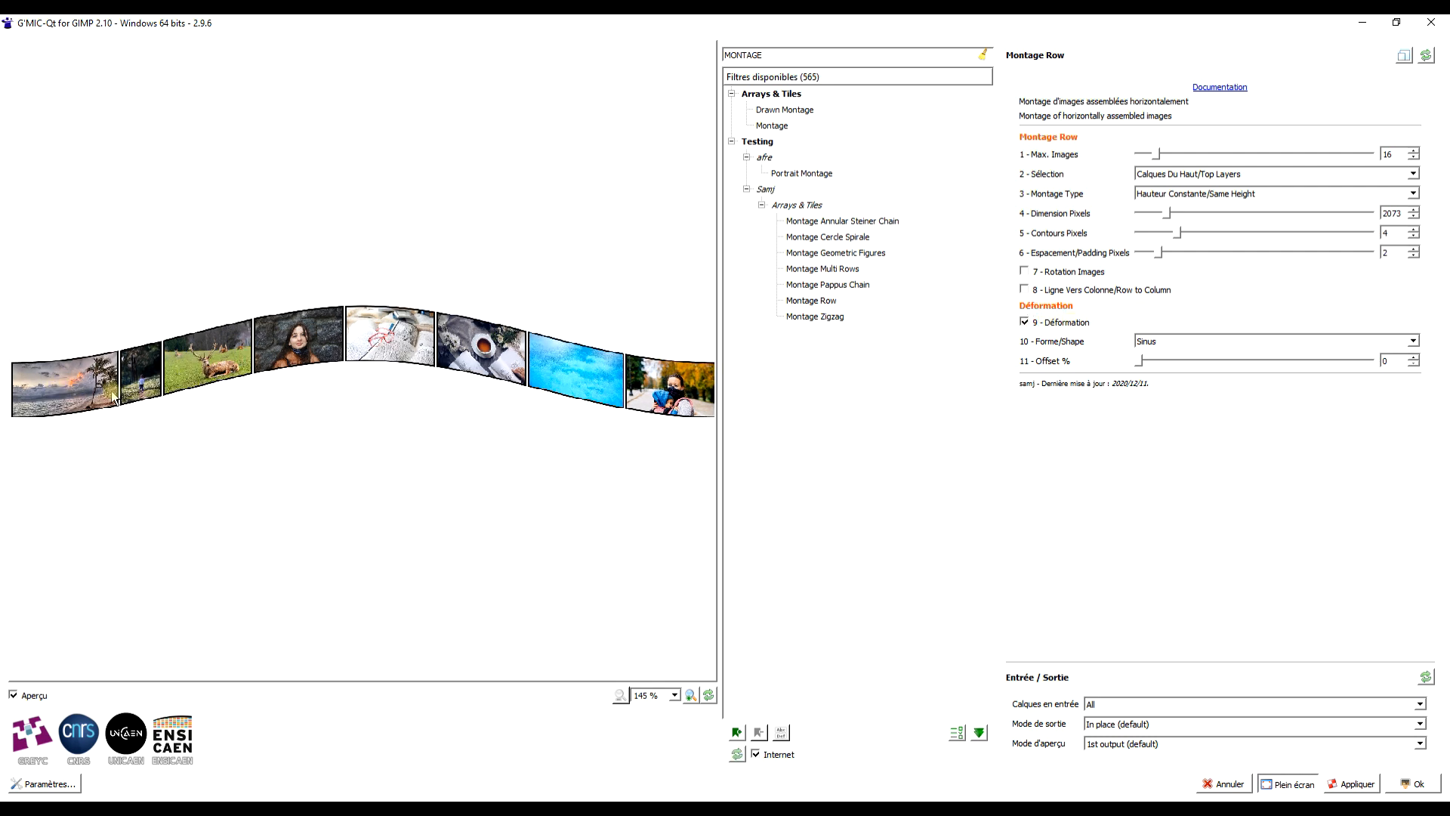
click(1180, 340)
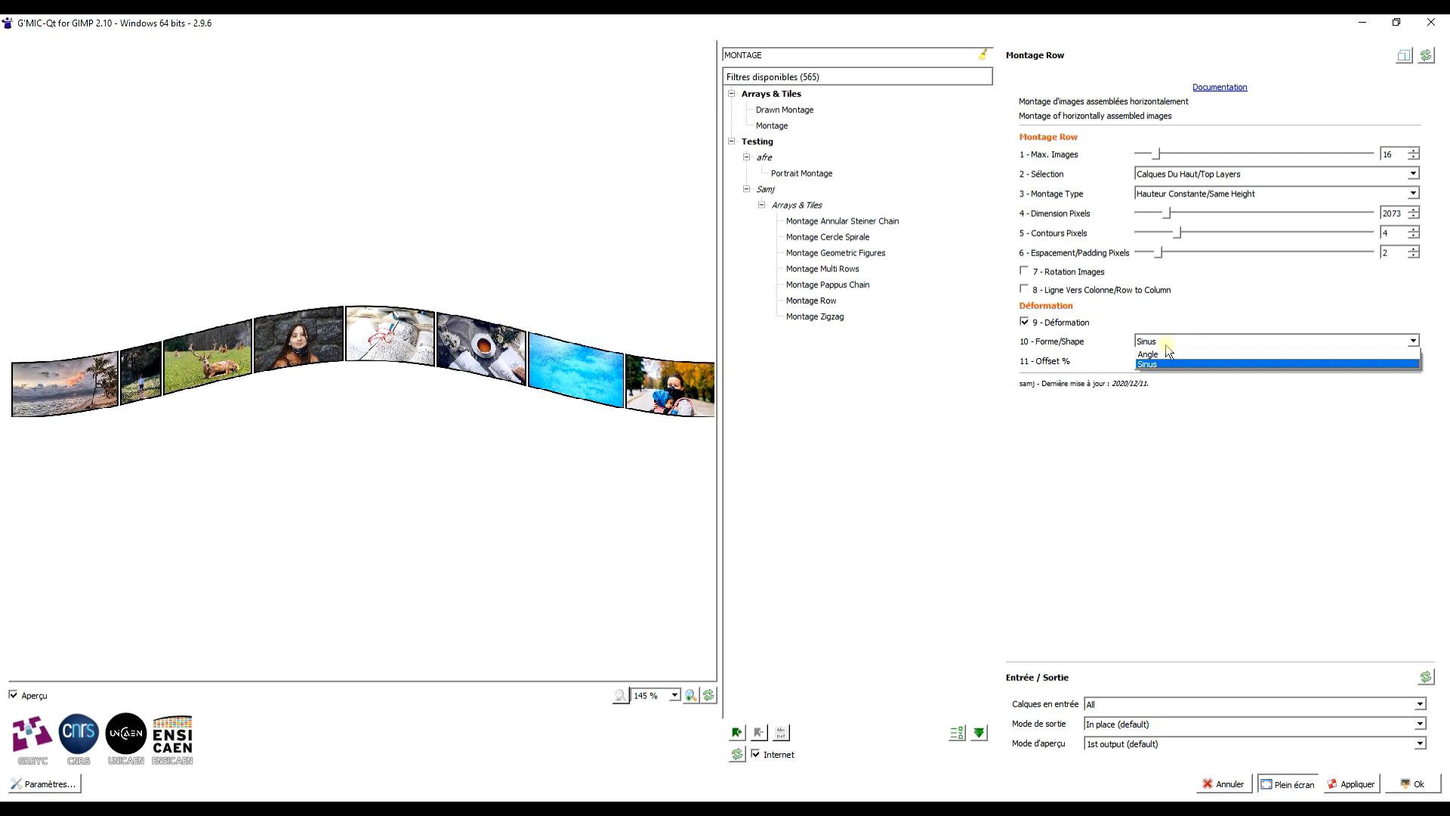
click(1152, 362)
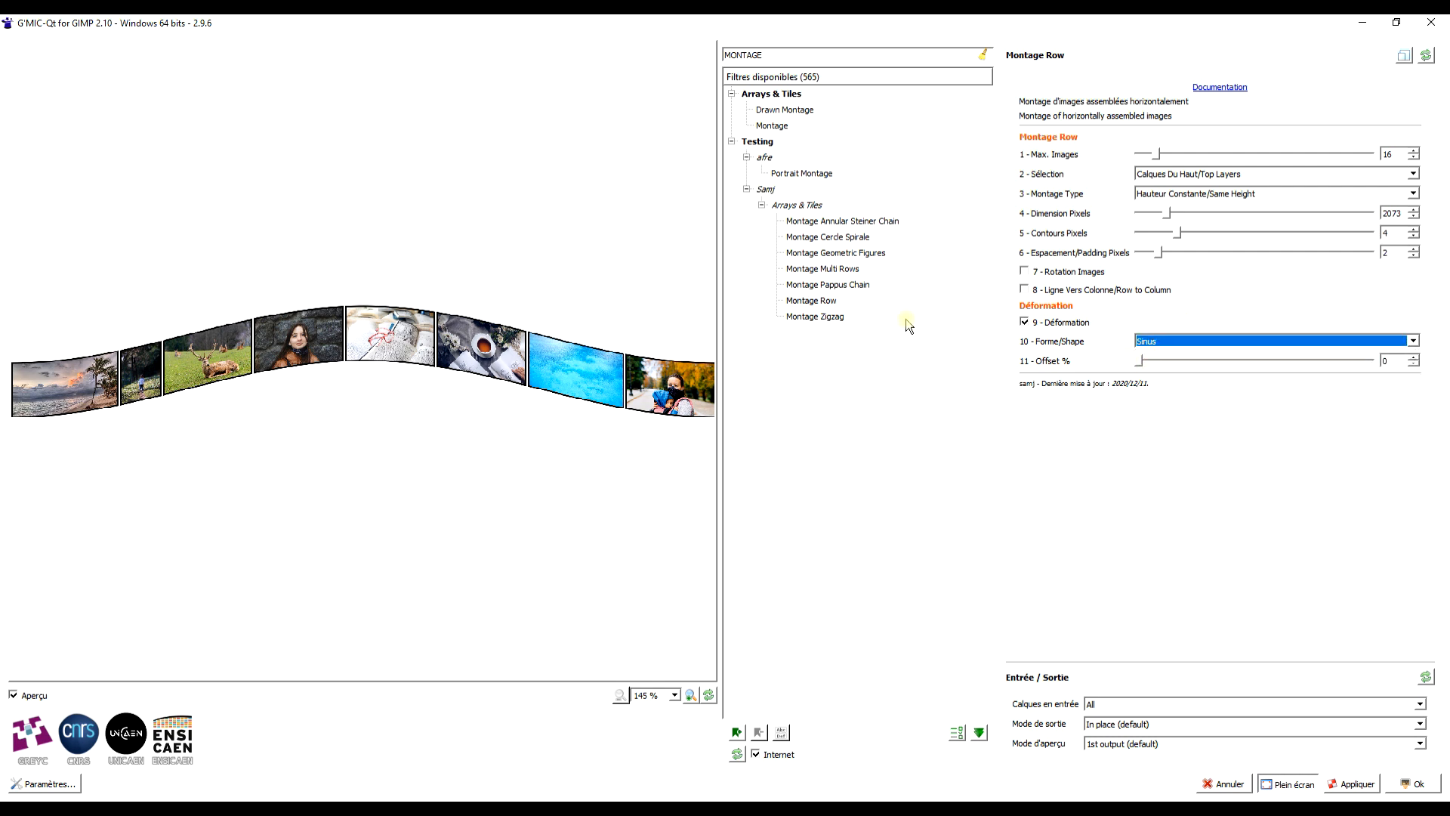
click(1161, 345)
click(1152, 356)
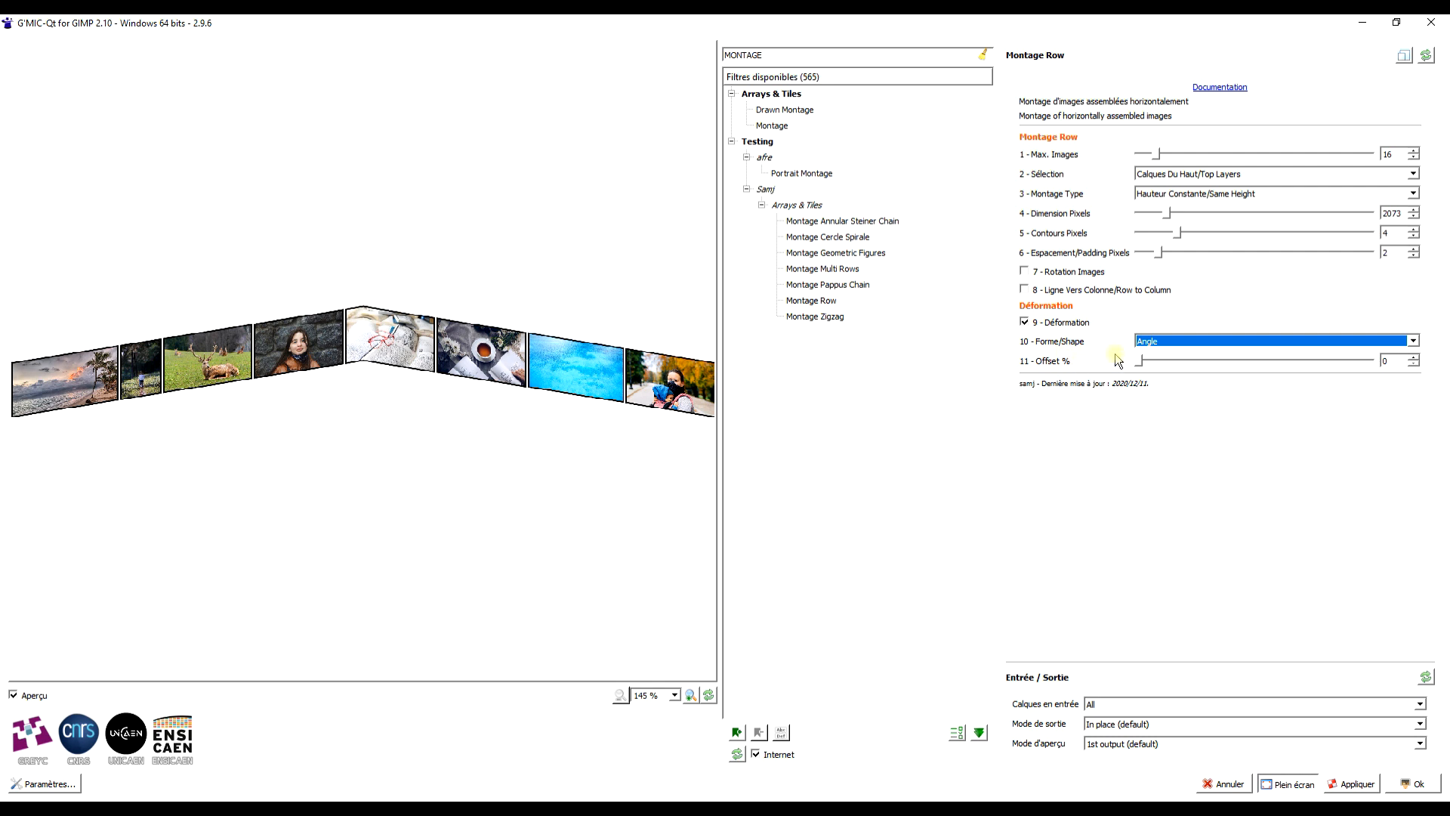
Set the deformation's Offset % to 32 and switch its Forme/Shape to Sinus.
drag(1141, 360, 1153, 362)
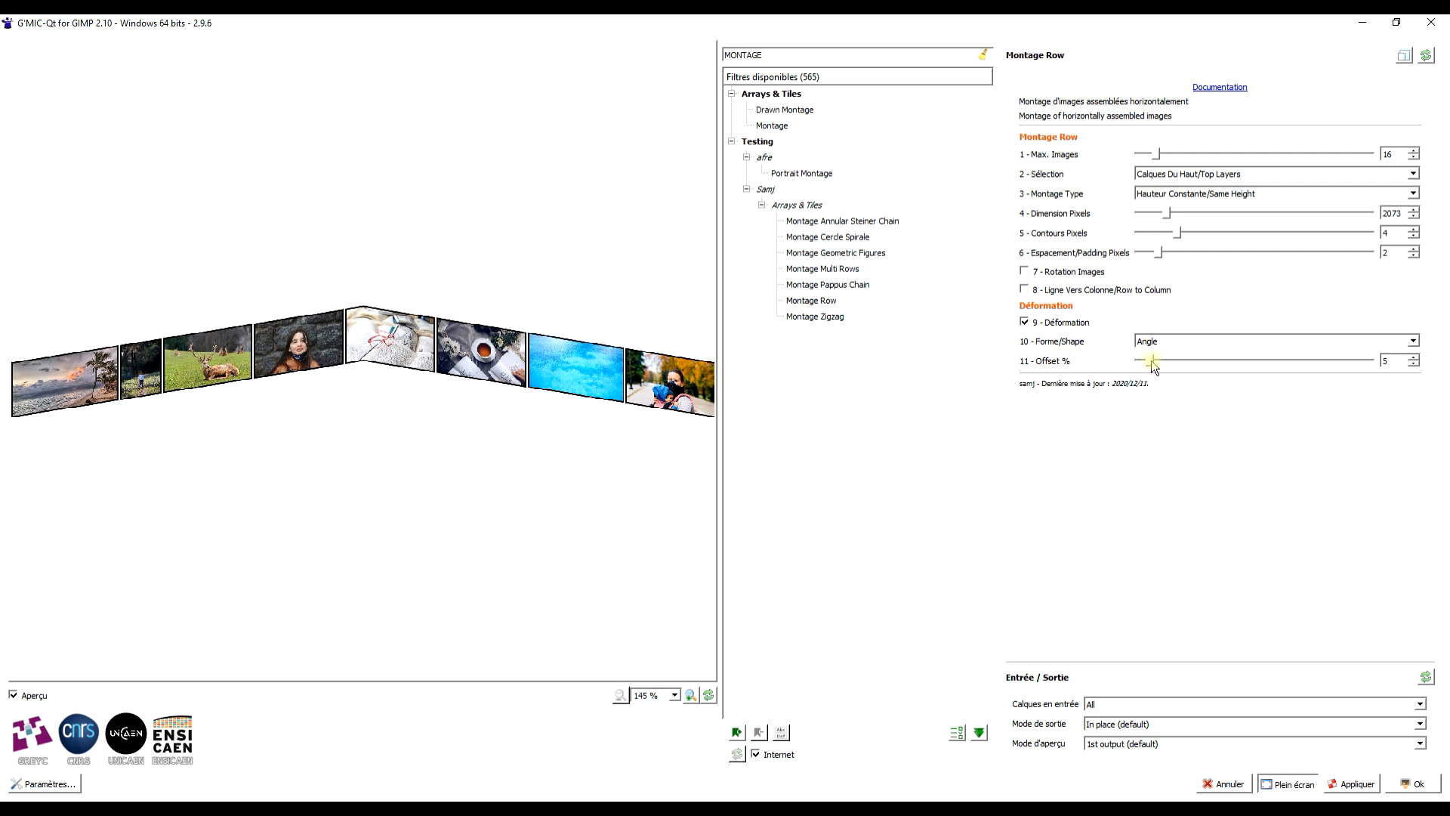
drag(1185, 363, 1207, 356)
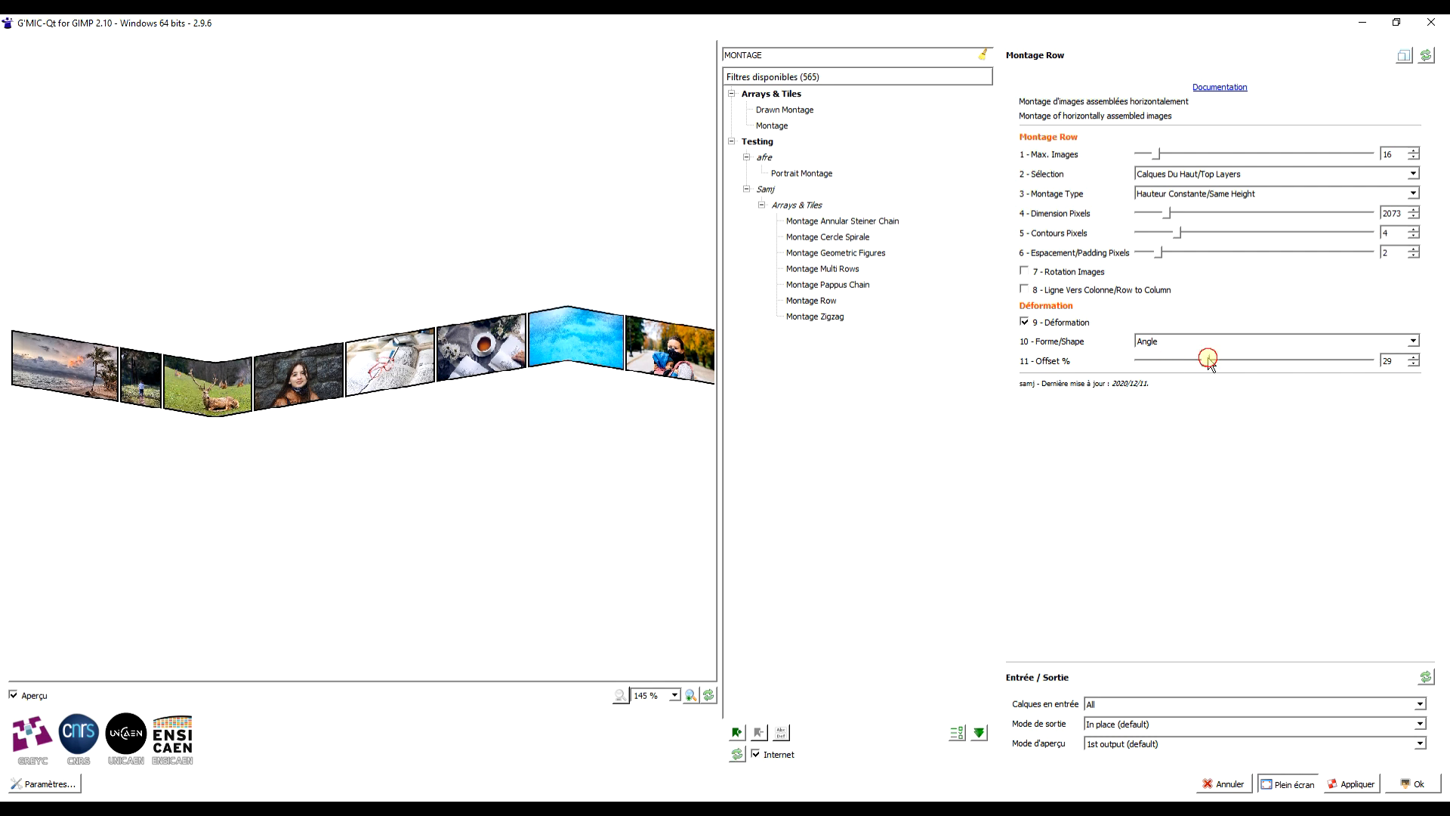
click(1172, 347)
click(1169, 354)
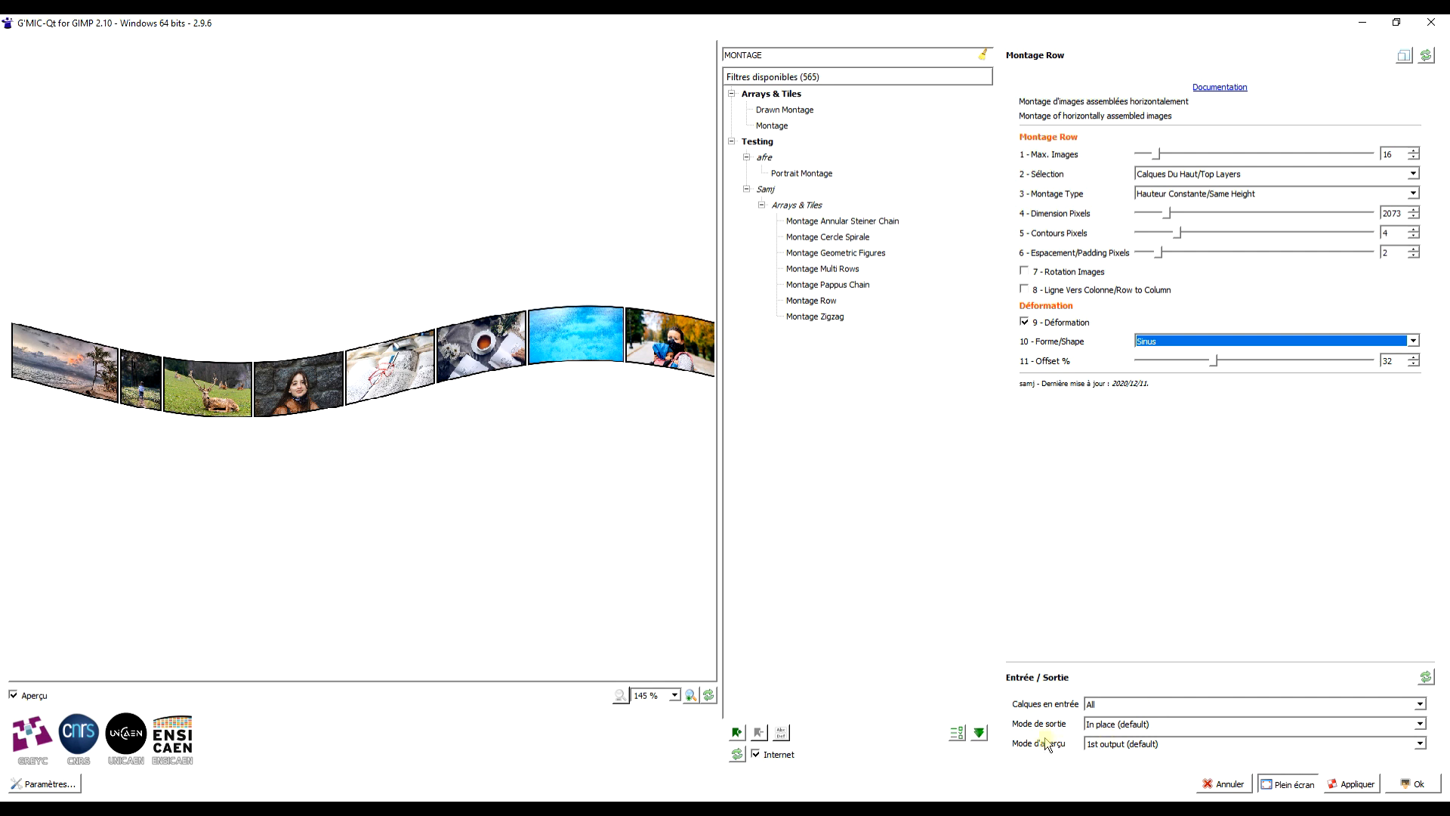
Set the output mode to New image and the Sélection to Calques Du Bas/Bottom Layers, and run the filter.
click(1096, 725)
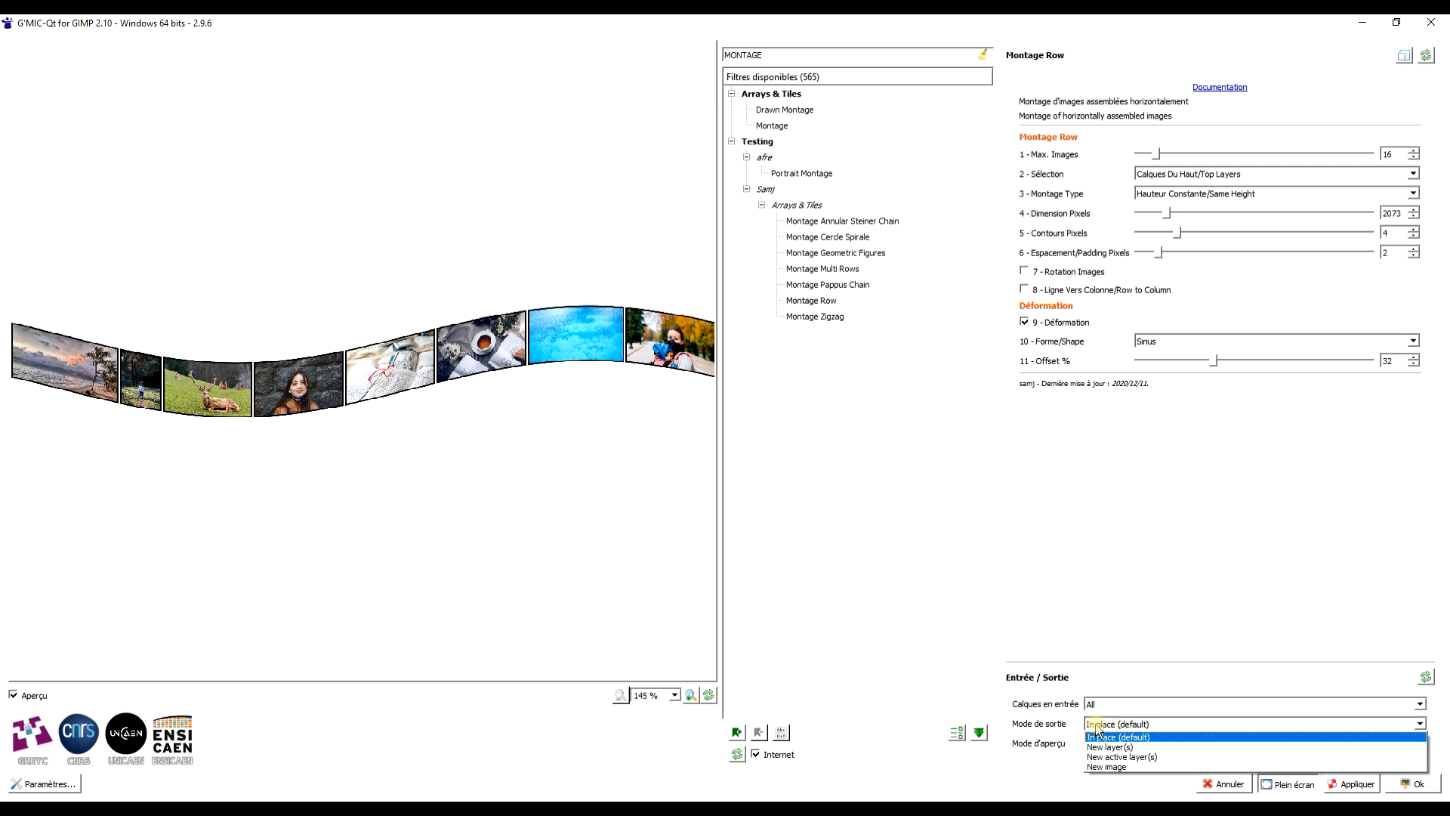
click(1114, 764)
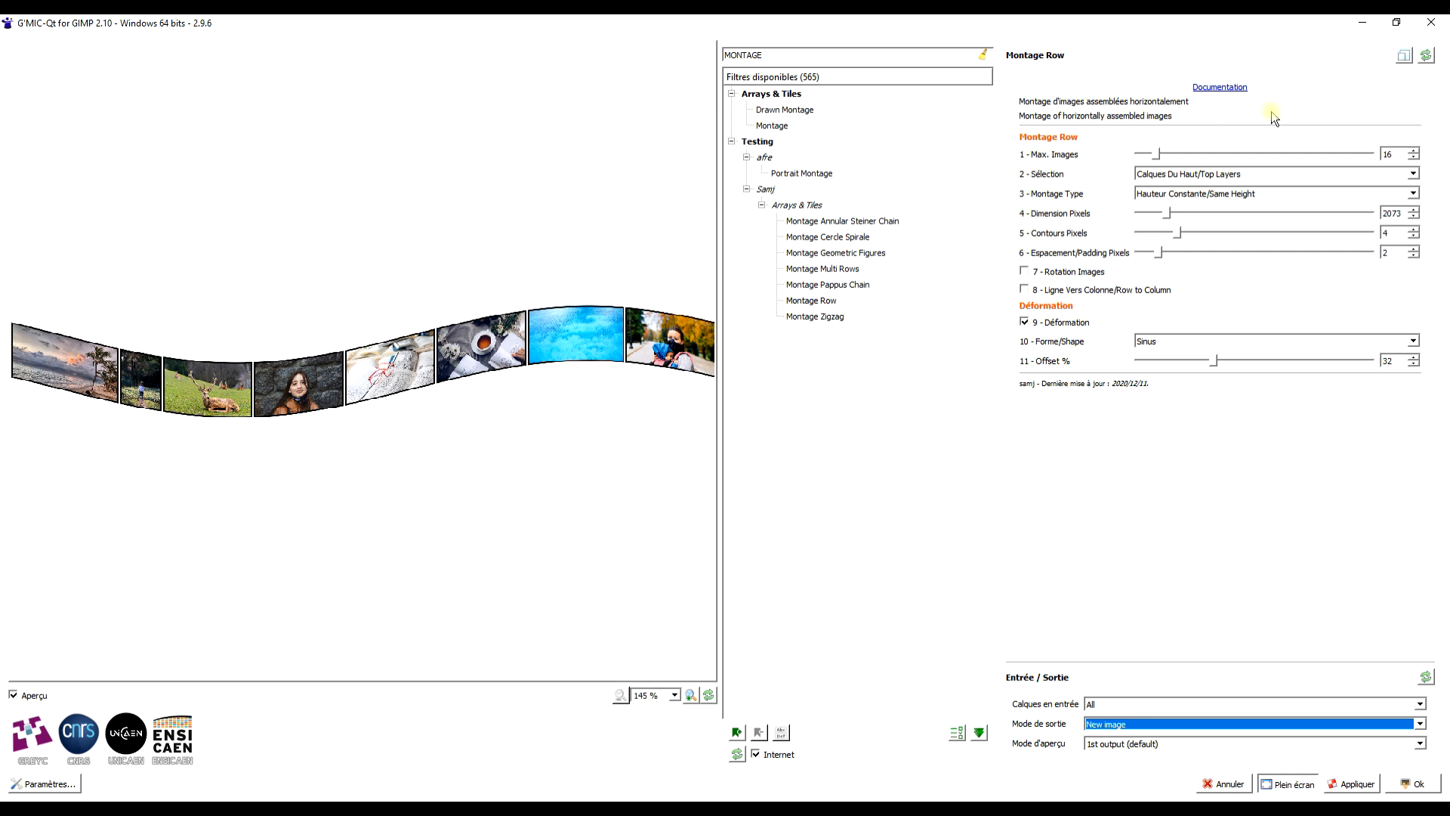
click(1185, 178)
click(1182, 192)
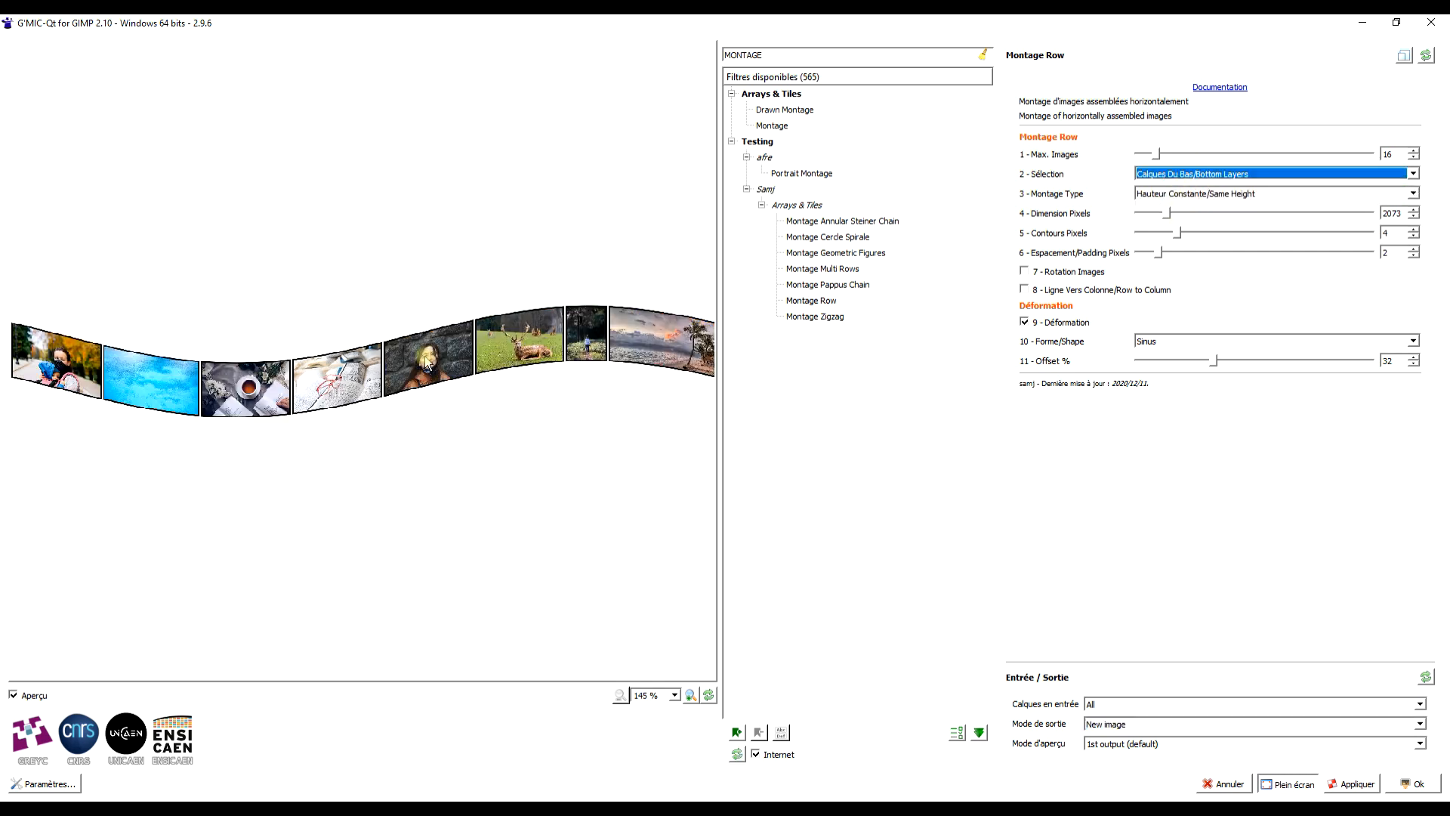
click(1419, 785)
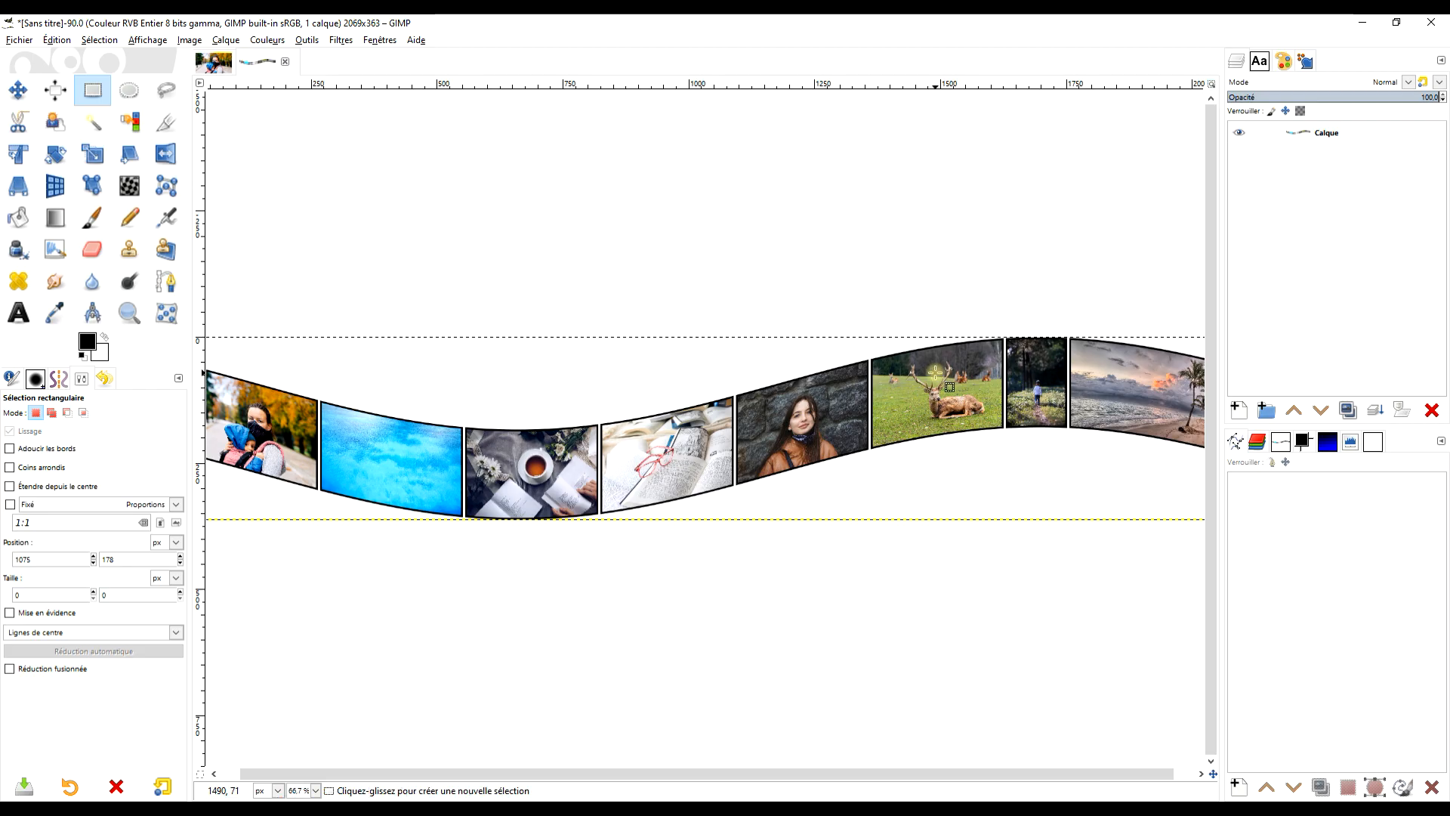
Examine the whole wavy montage in the new image from its first photo to its last.
drag(879, 390, 883, 299)
scroll(868, 355, down, 3)
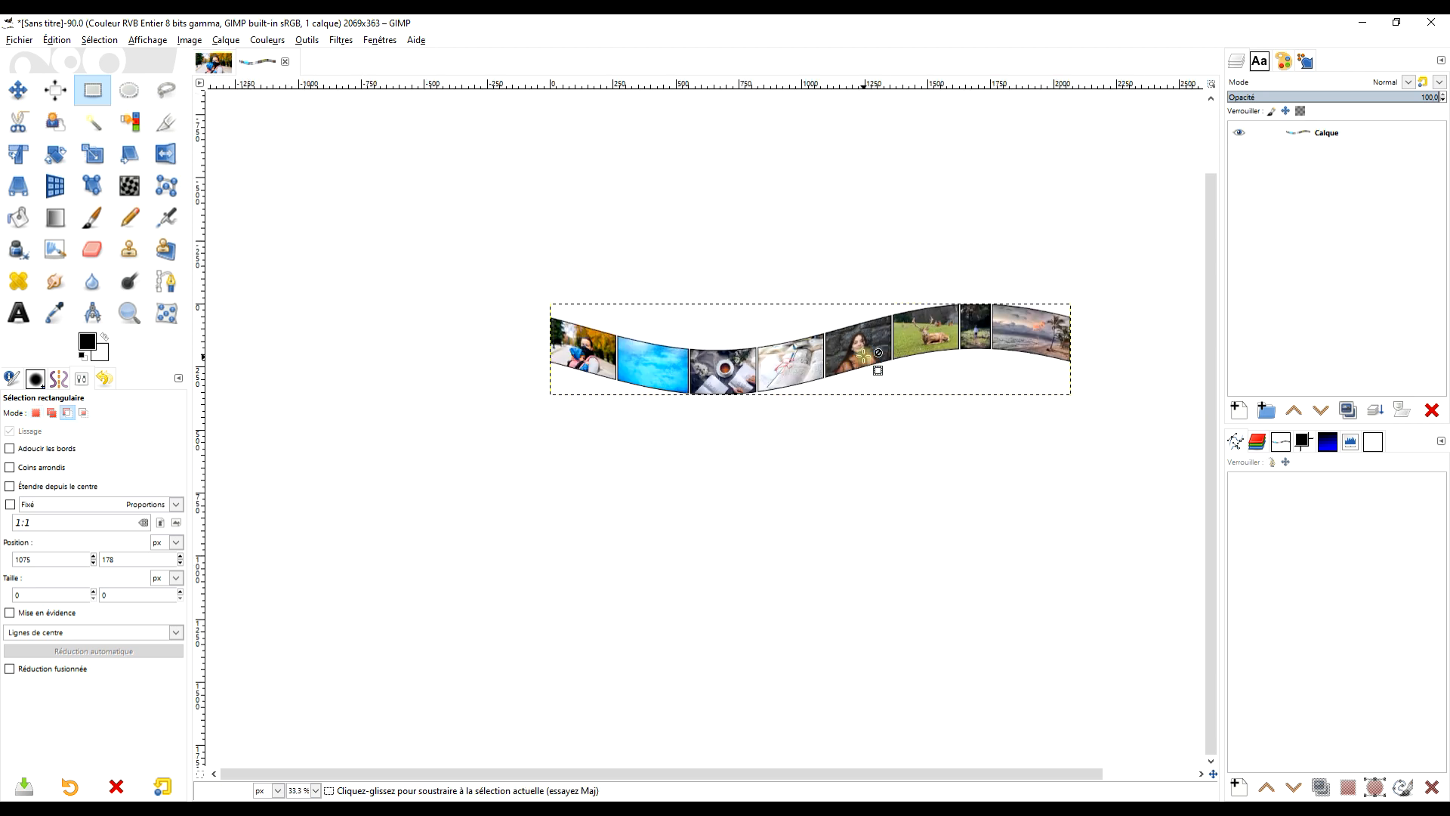
scroll(881, 352, up, 2)
scroll(881, 352, right, 5)
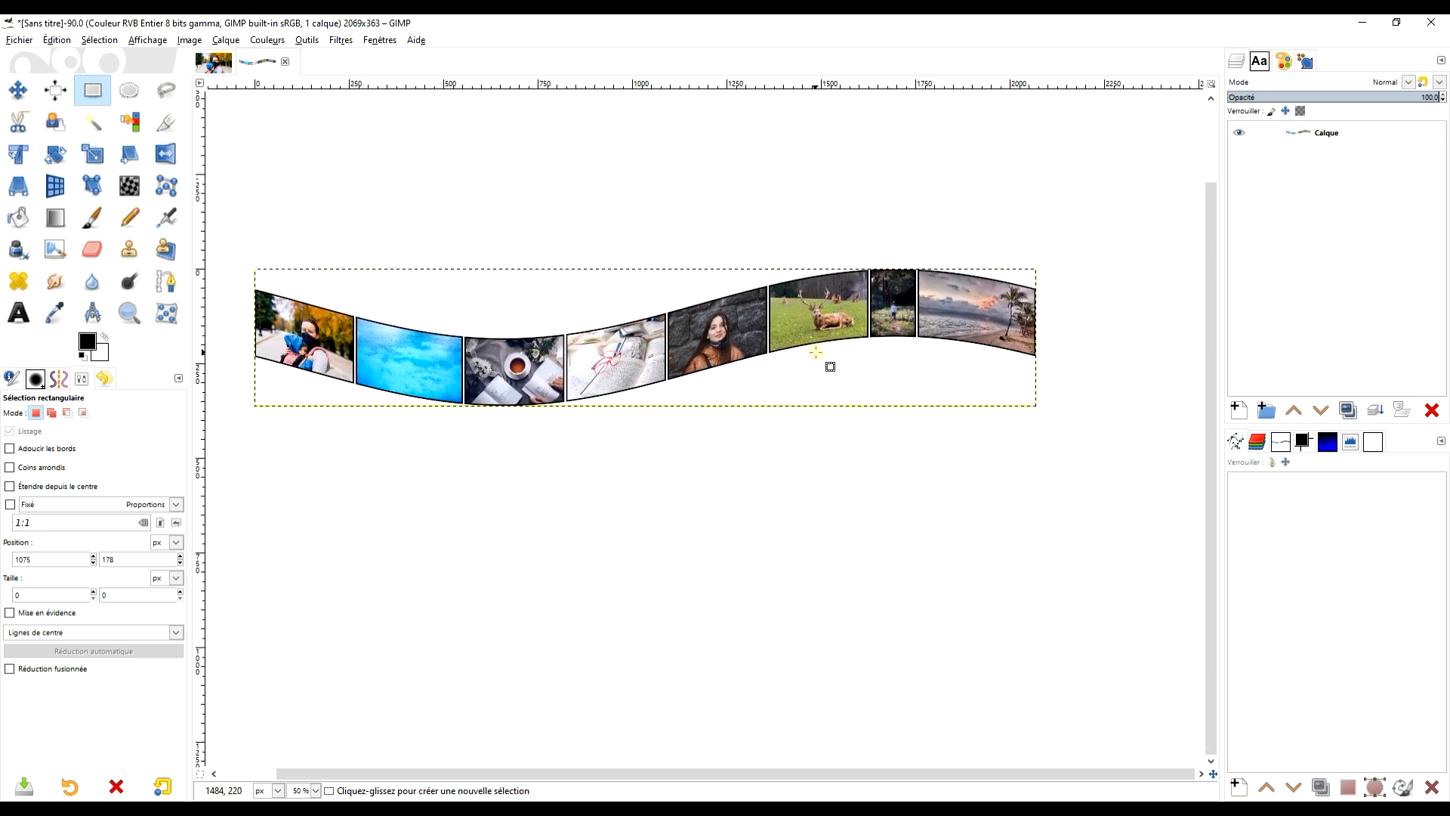
scroll(886, 369, left, 2)
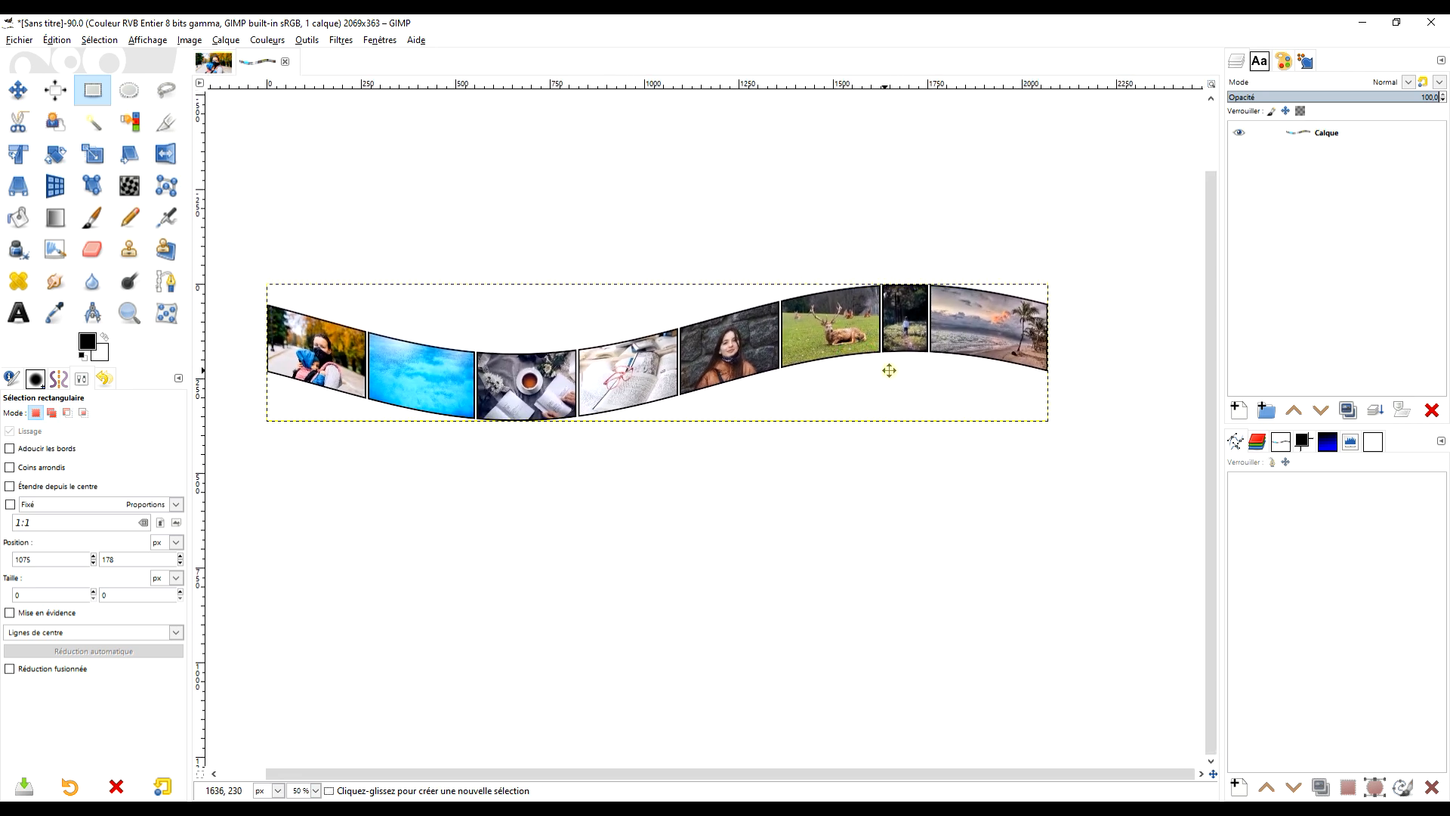
click(143, 315)
drag(254, 254, 1167, 517)
scroll(1049, 392, down, 3)
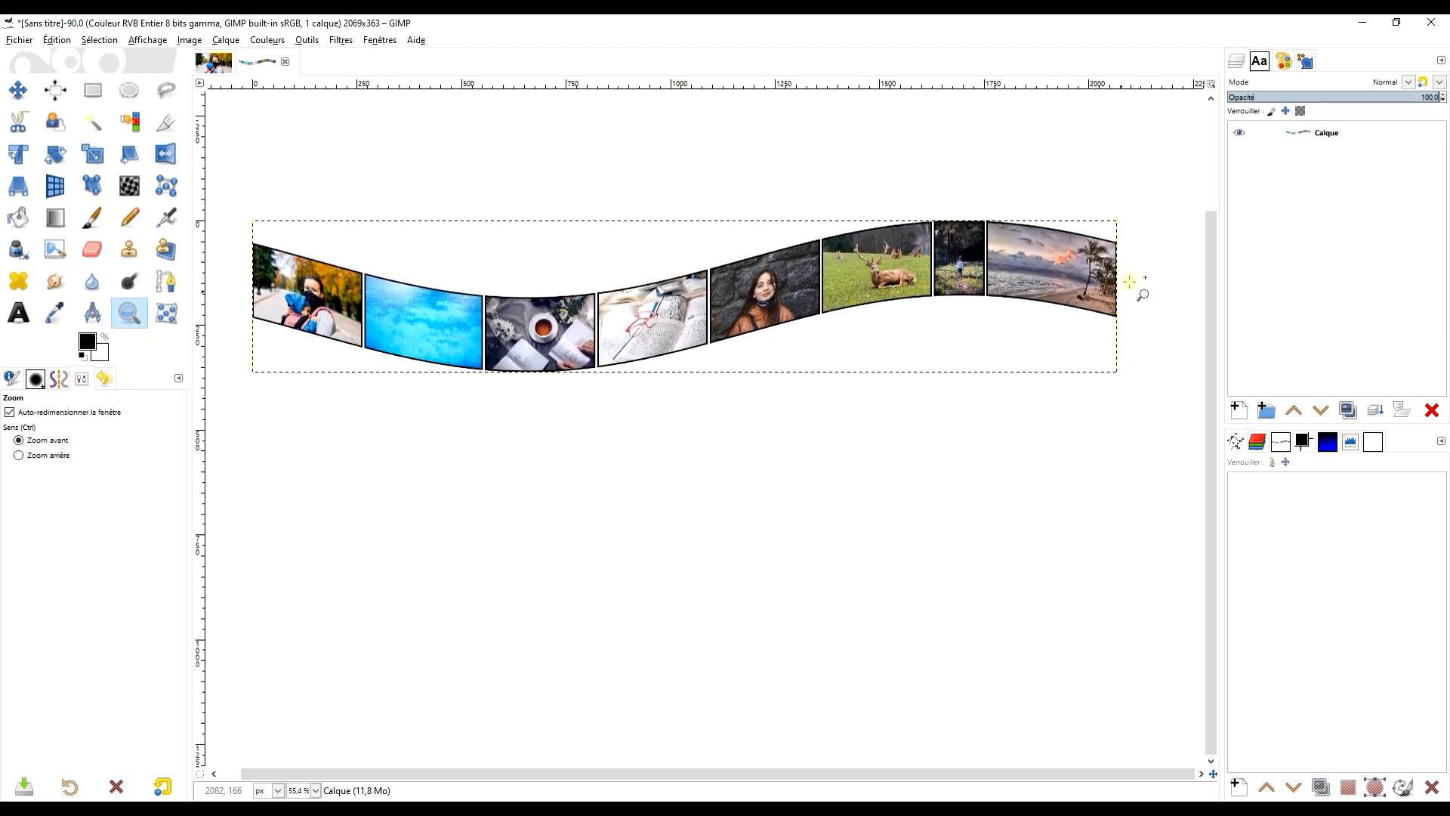
Select the white background around the wavy photo strip with the Fuzzy Select tool and add an alpha channel to the layer.
click(1316, 134)
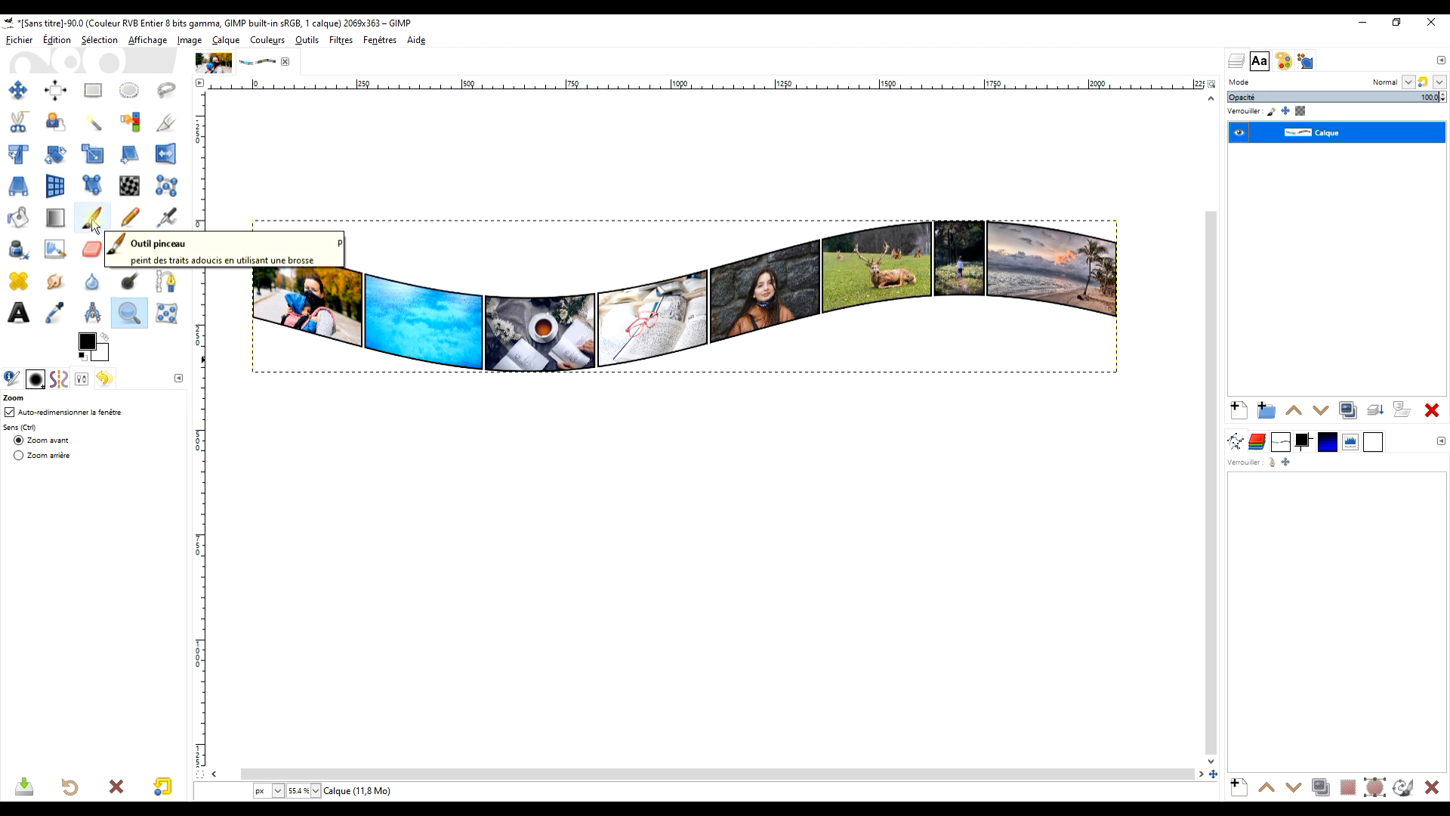
click(93, 120)
drag(549, 249, 614, 164)
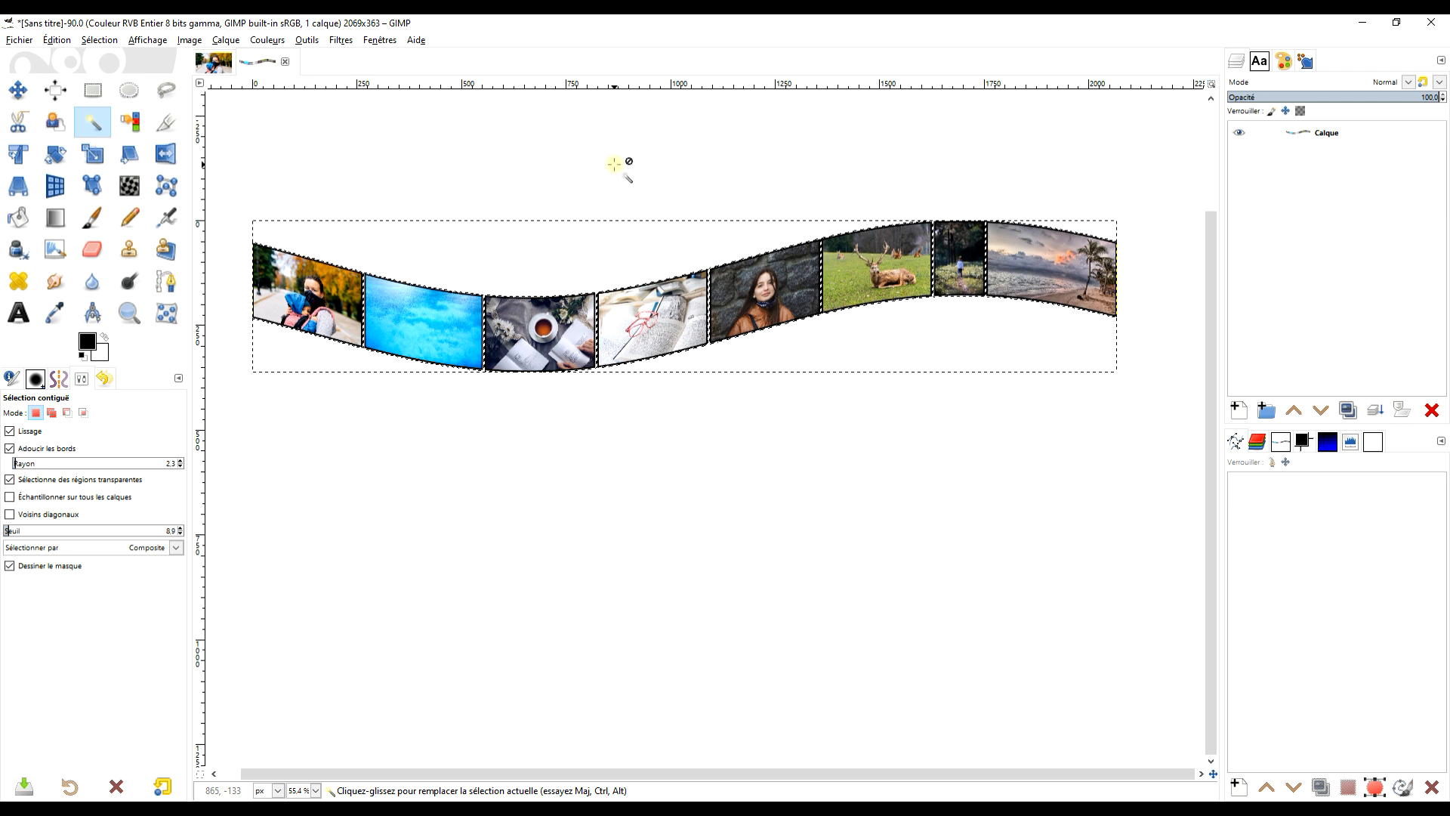
right_click(1315, 134)
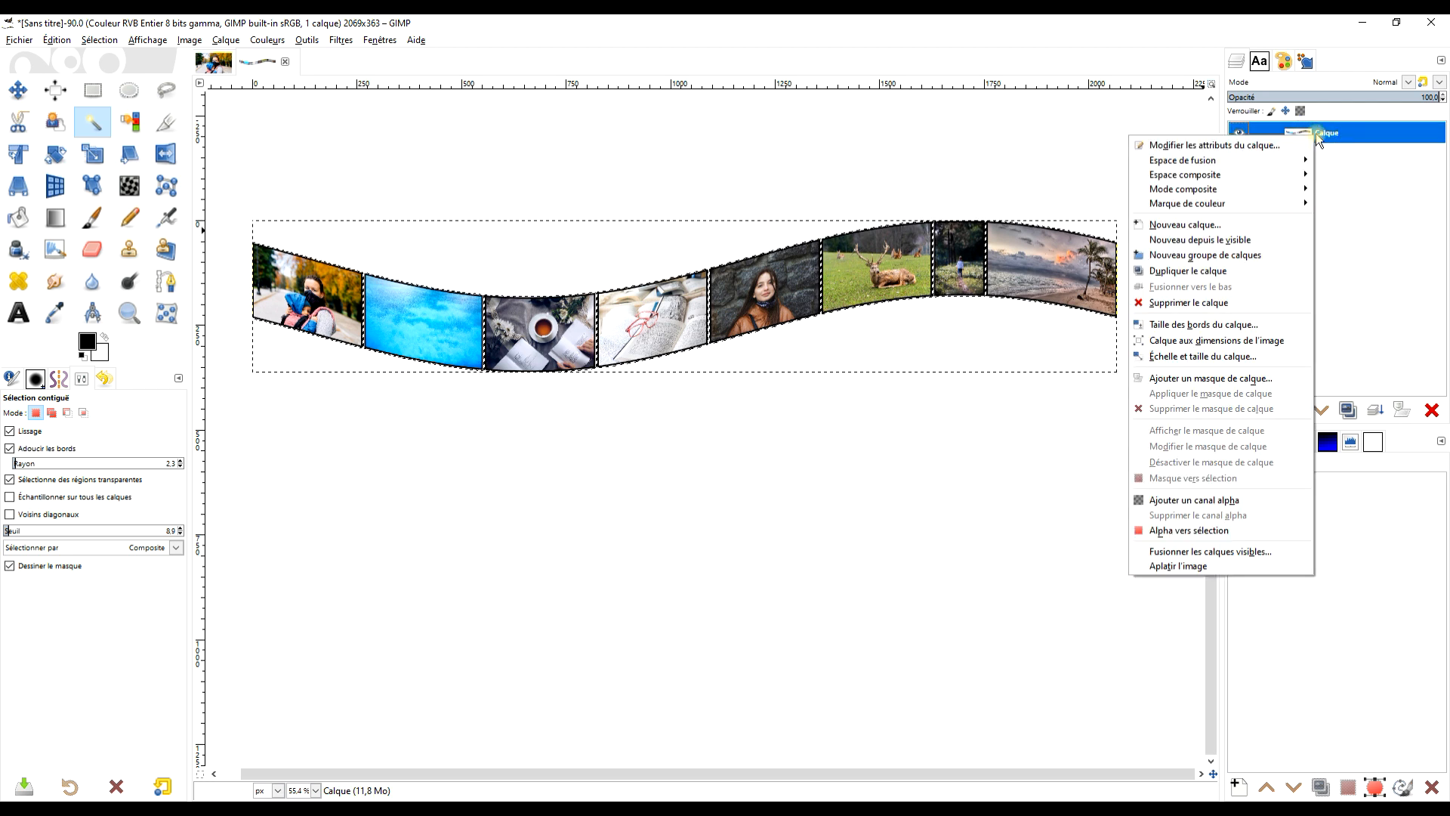
click(1199, 501)
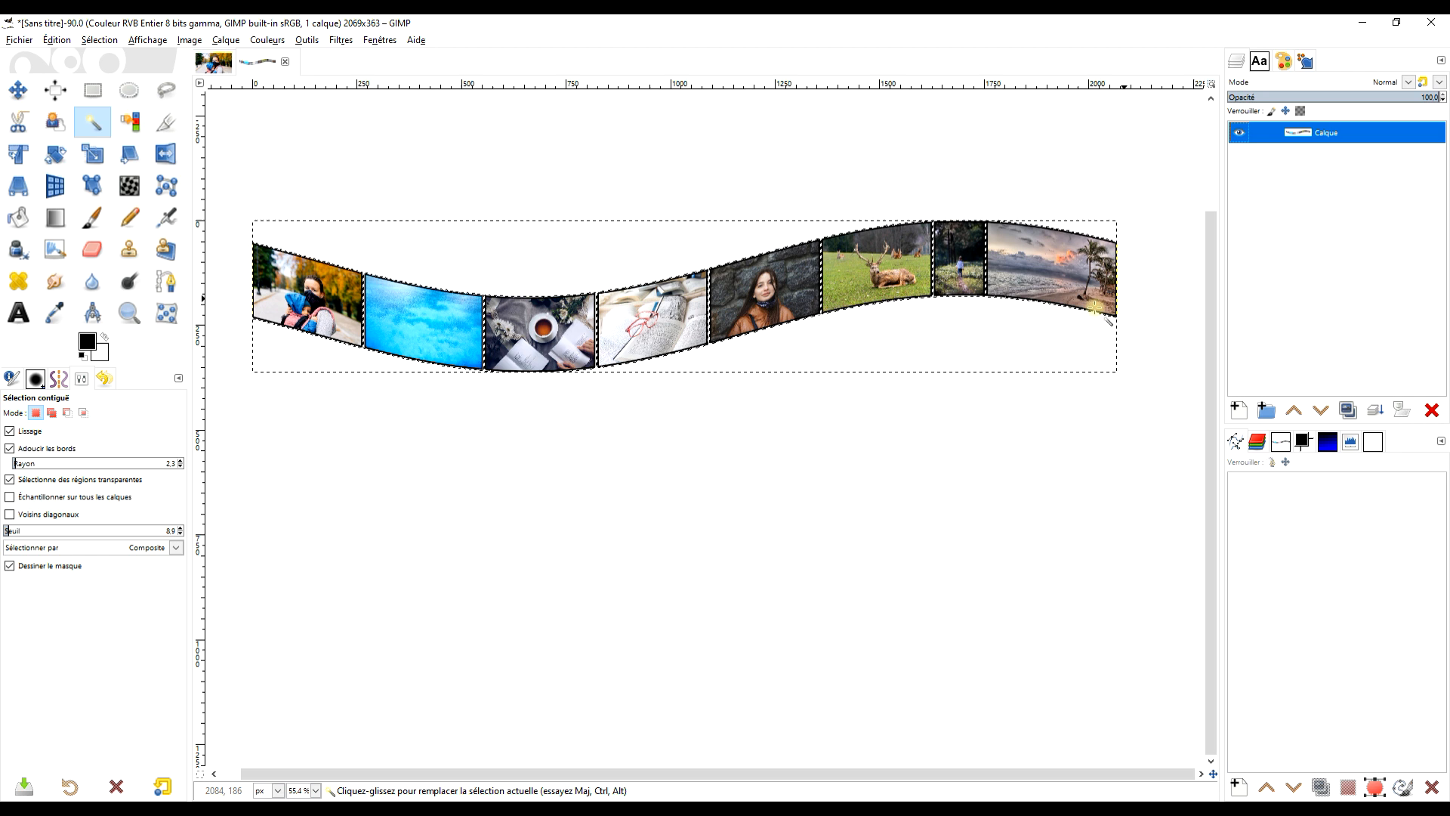
Erase the selected white background around the photo strip and clear the selection.
click(56, 41)
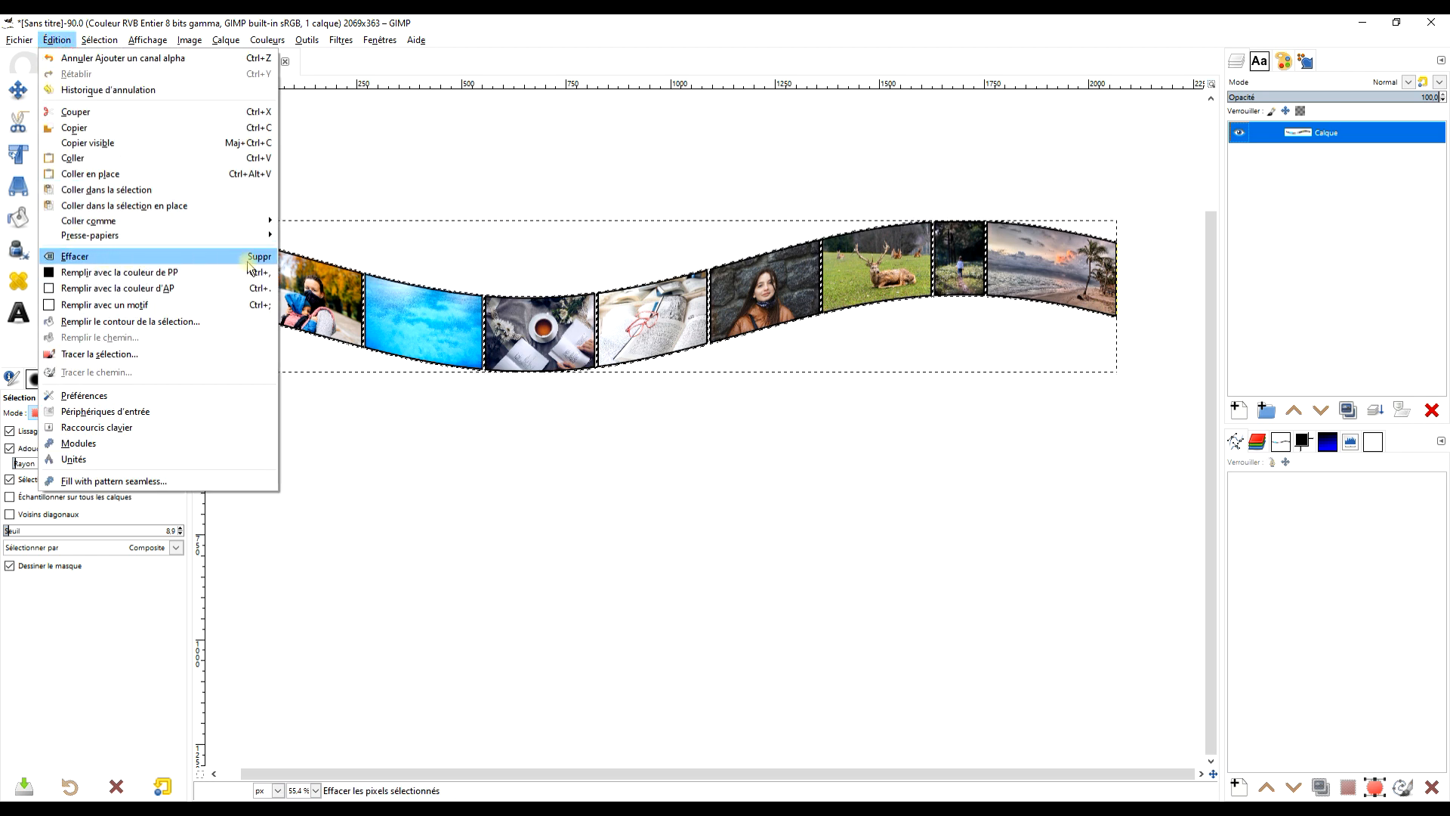
click(109, 261)
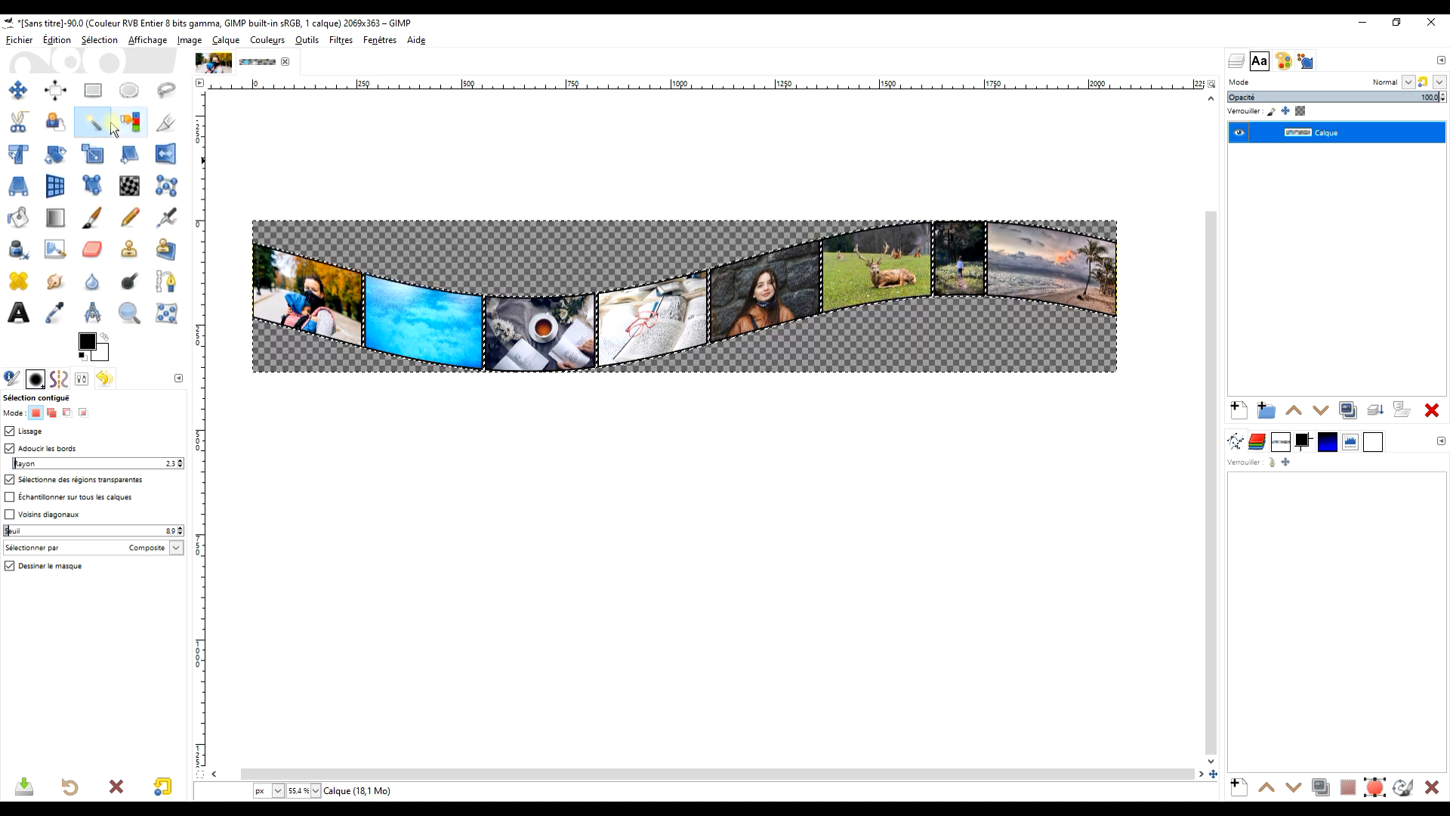
click(91, 41)
click(115, 73)
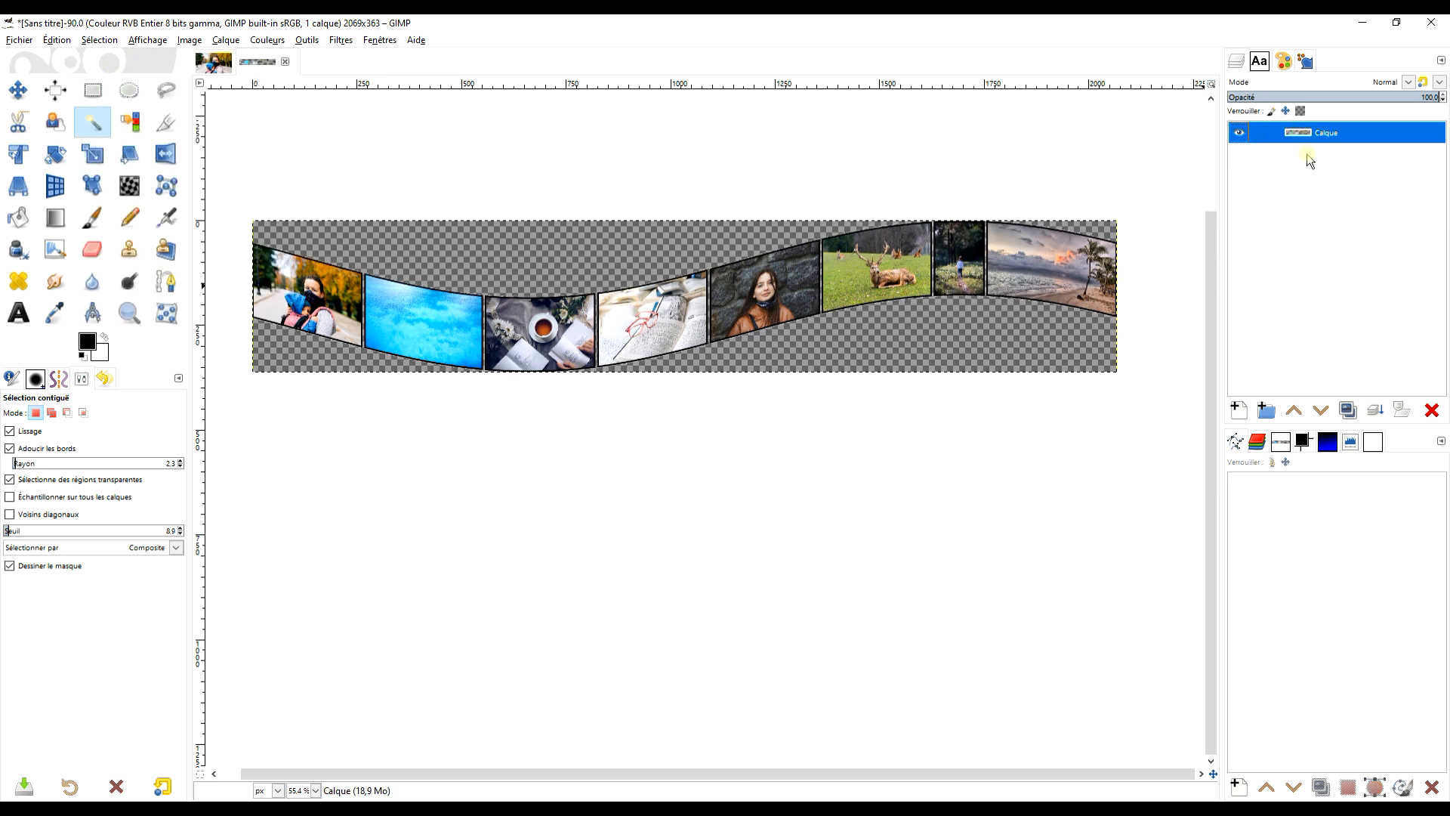
Return to the source image with the individual photos and link all its layers together, from the woman layer to the beach layer.
click(214, 63)
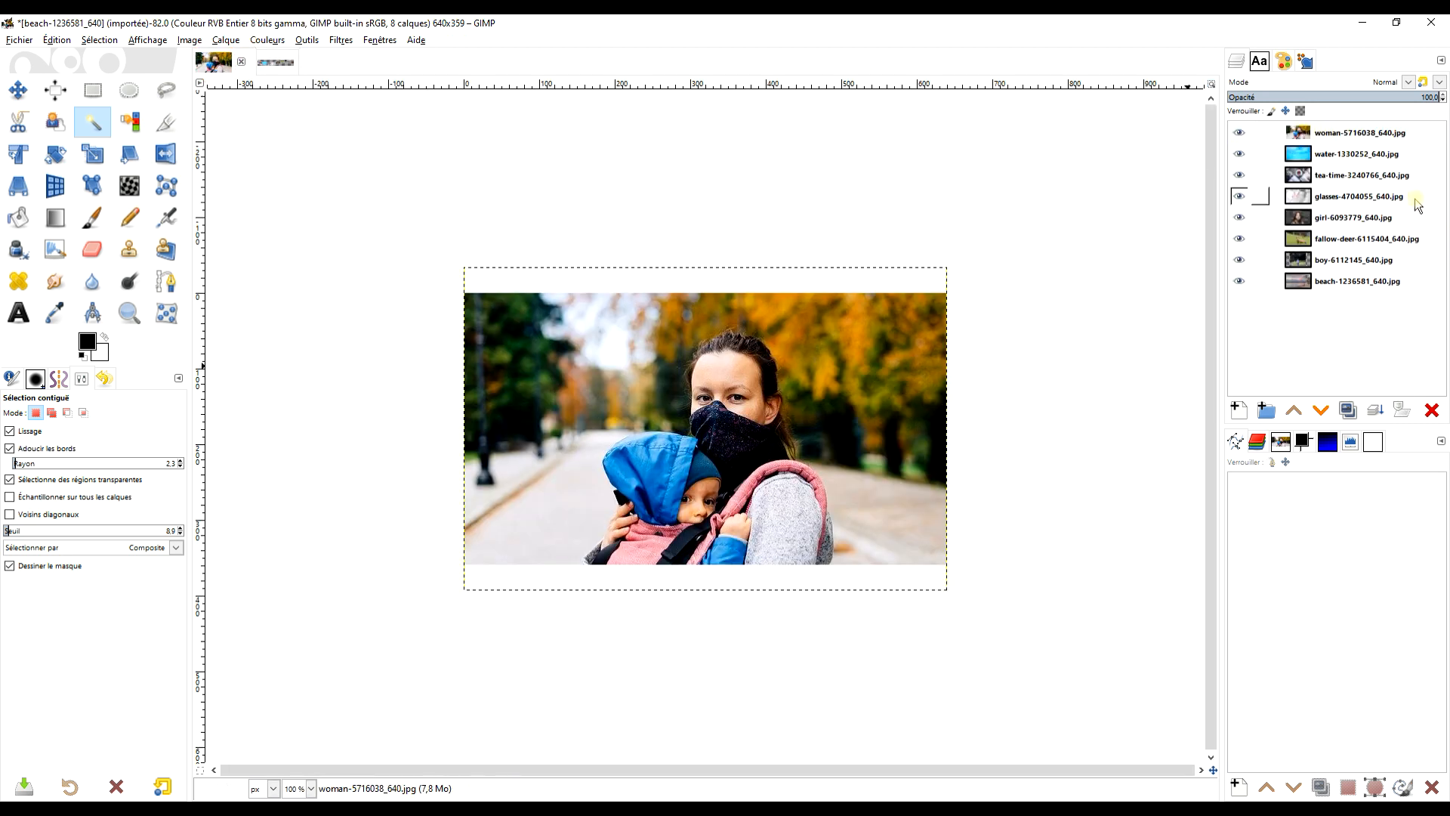
click(1257, 155)
drag(1257, 154, 1259, 283)
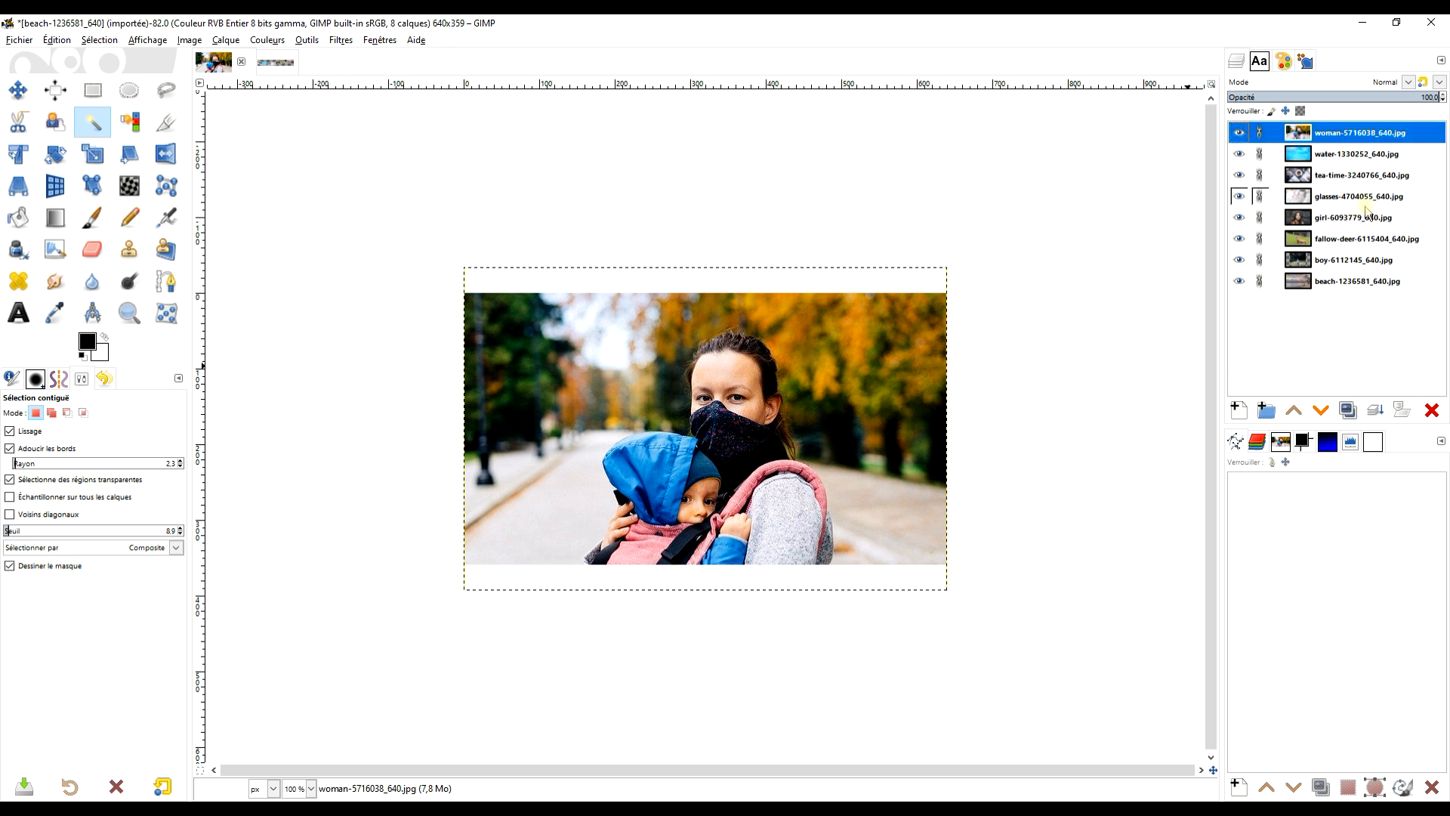
shift+click(1260, 134)
shift+click(1260, 134)
shift+click(1261, 134)
shift+click(1259, 131)
Flip all the linked photo layers vertically.
click(221, 43)
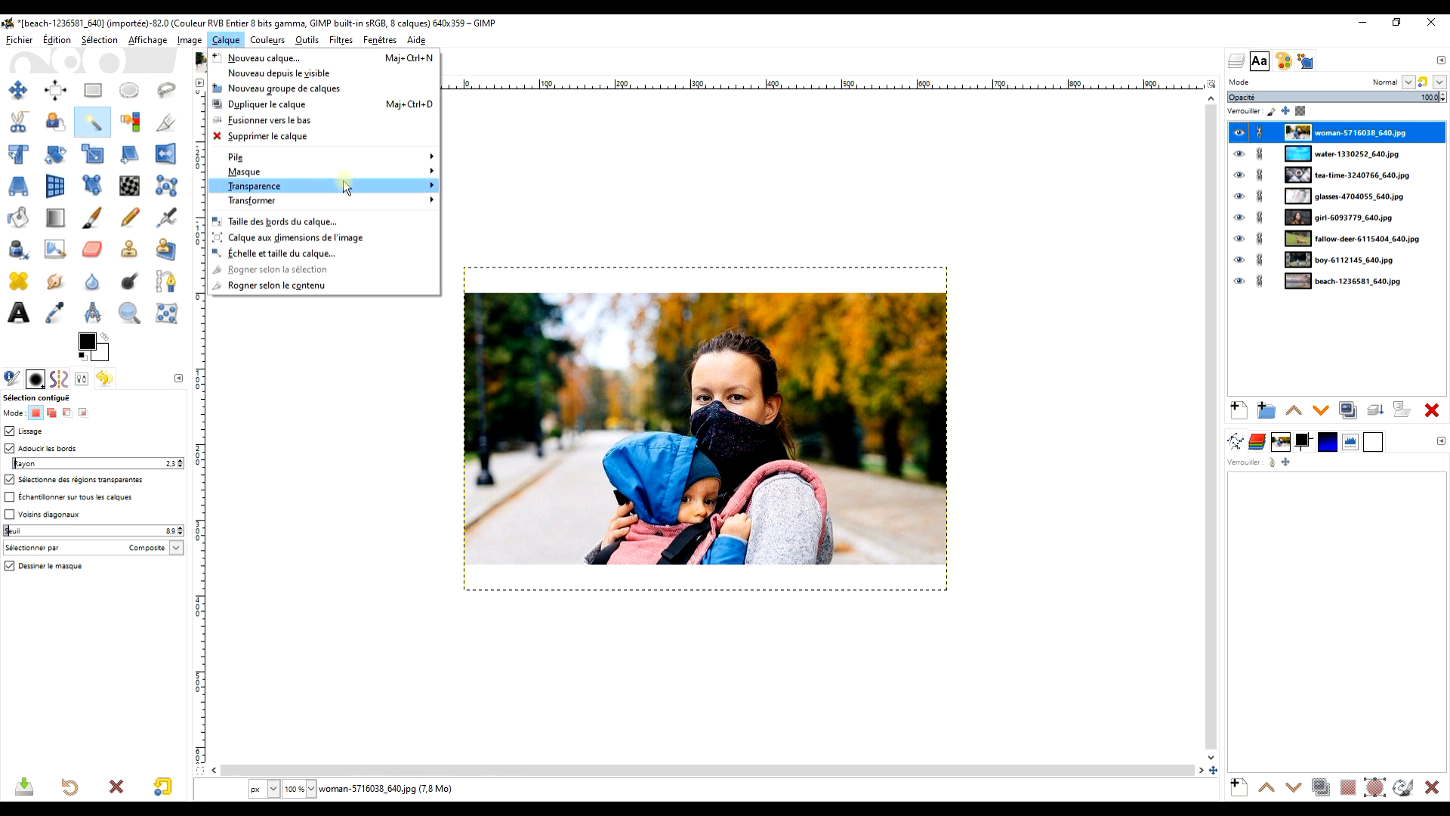
mouse_move(346, 201)
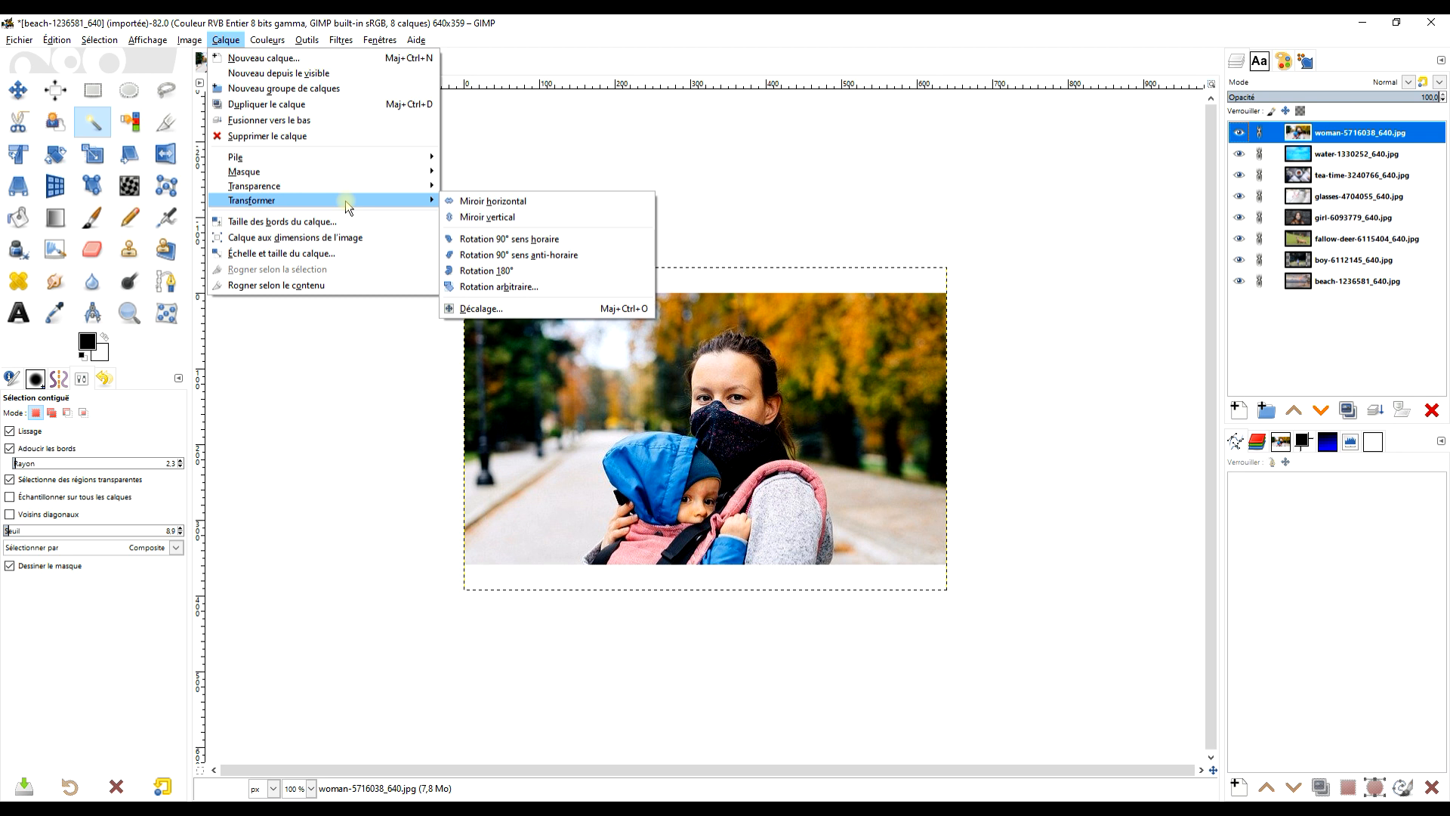
click(509, 217)
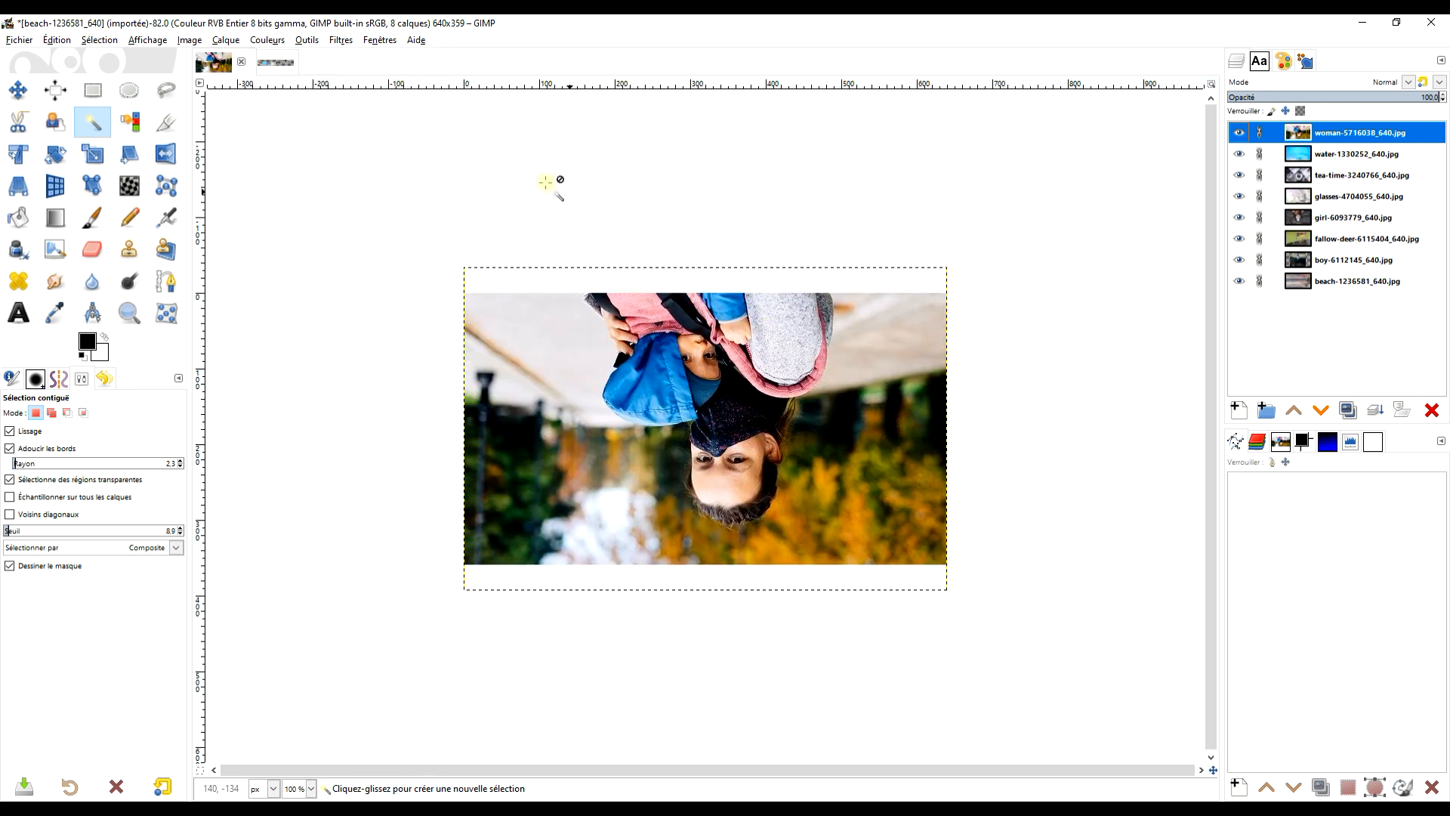
Repeat the G'MIC-Qt montage filter with the same parameters on the flipped photos.
click(339, 41)
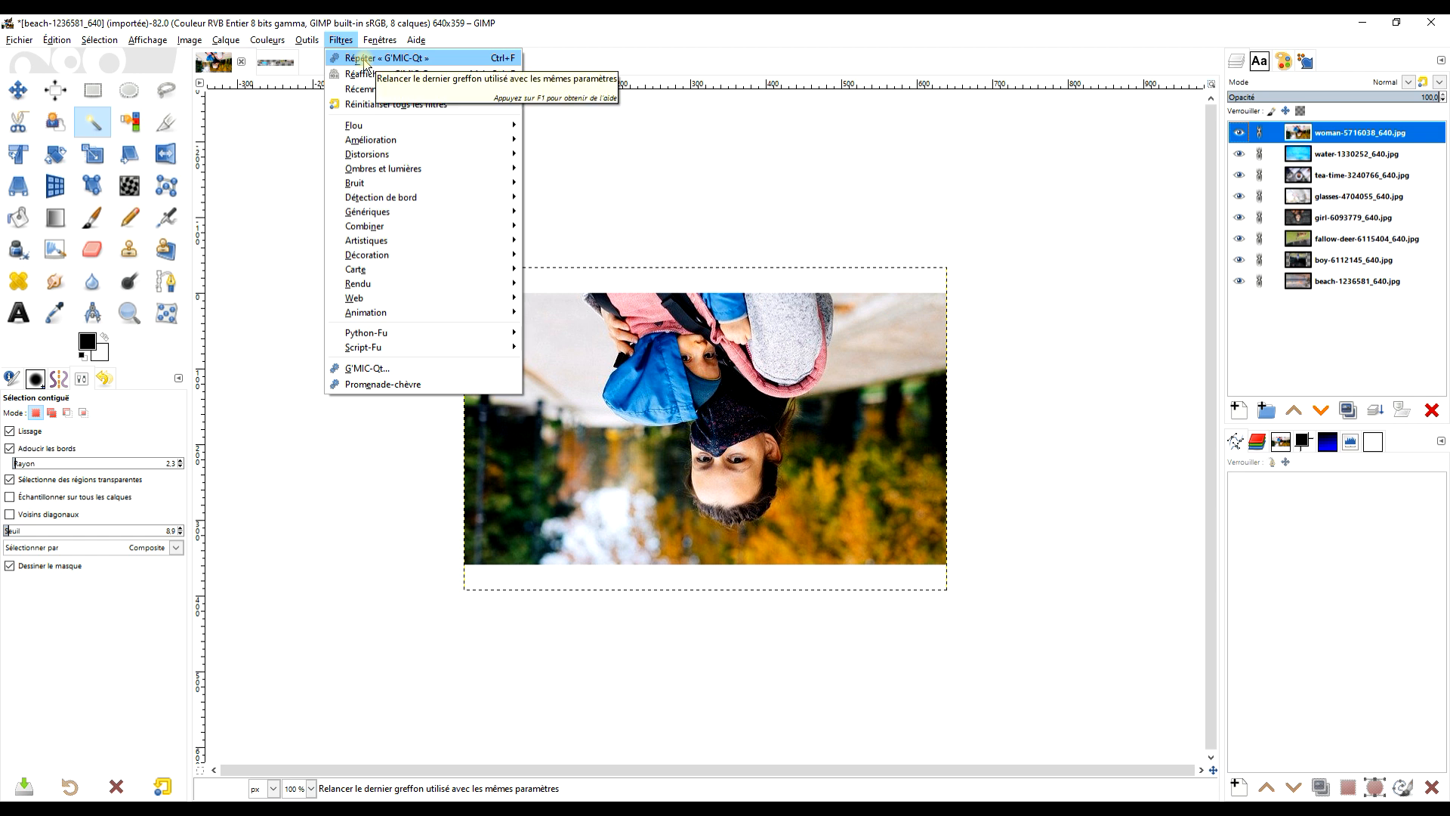
click(364, 60)
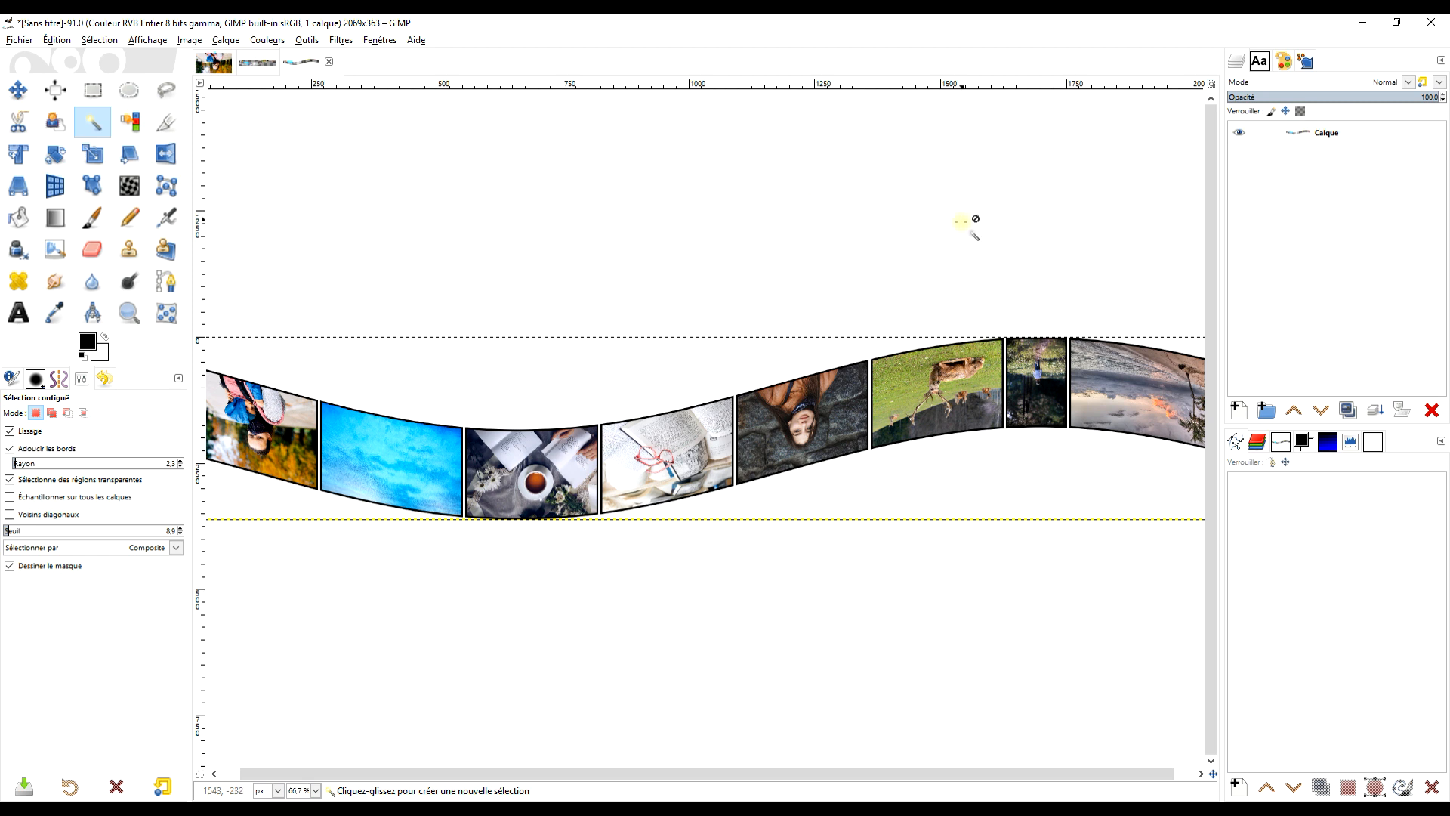
drag(689, 323, 751, 276)
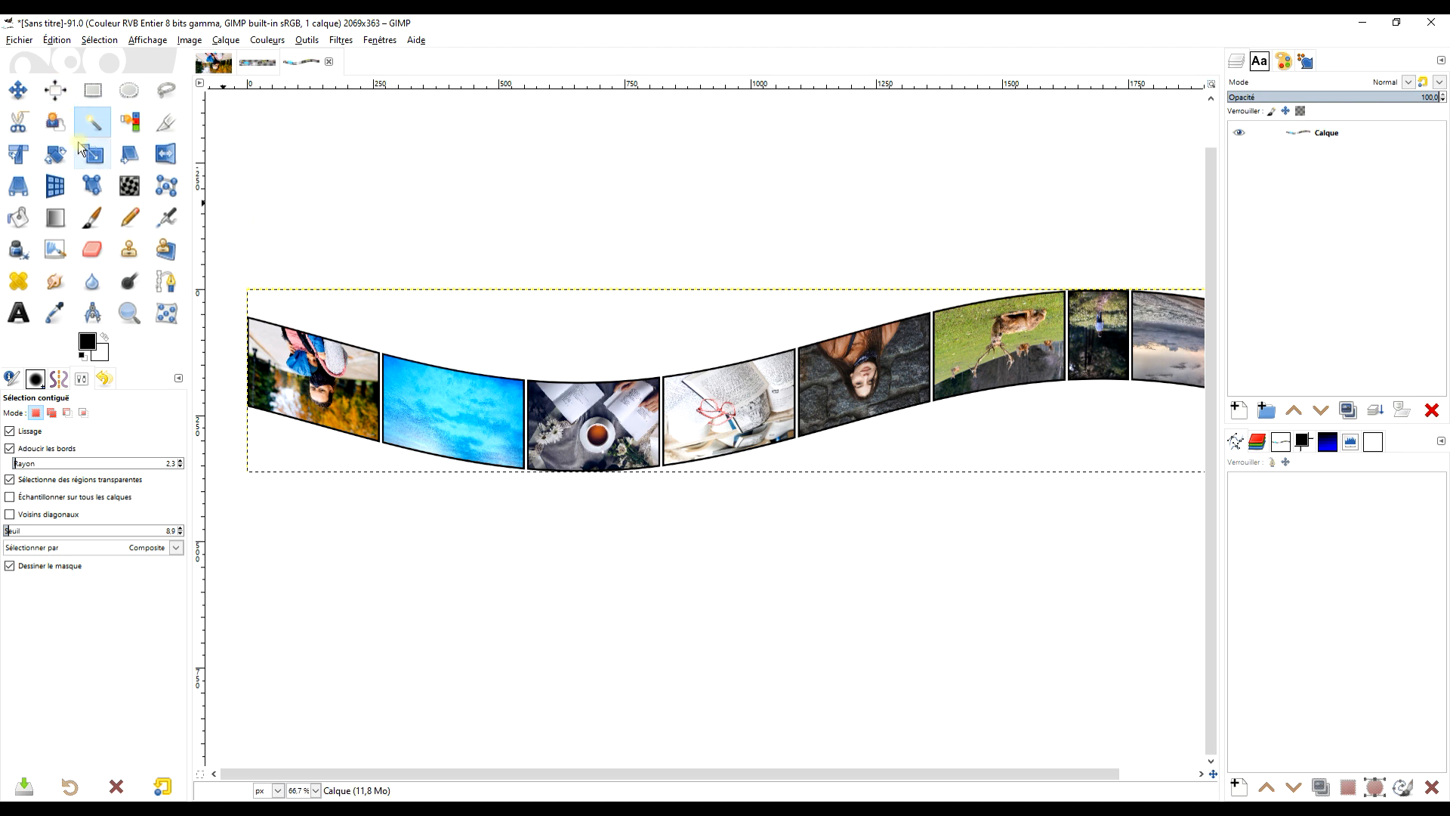
Select the white background of the flipped-photo montage with Fuzzy Select and add an alpha channel to its layer.
click(578, 346)
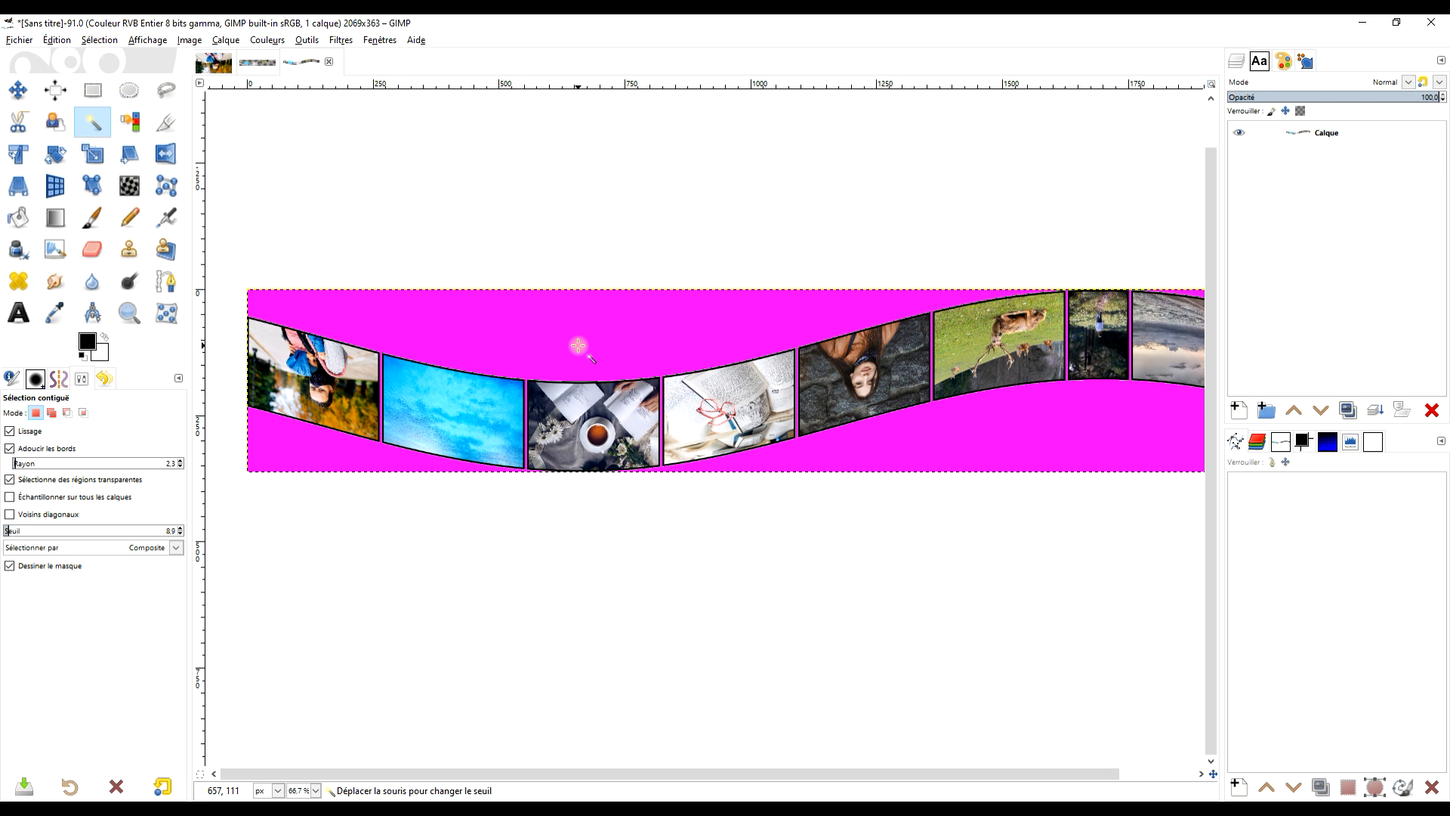
right_click(1345, 142)
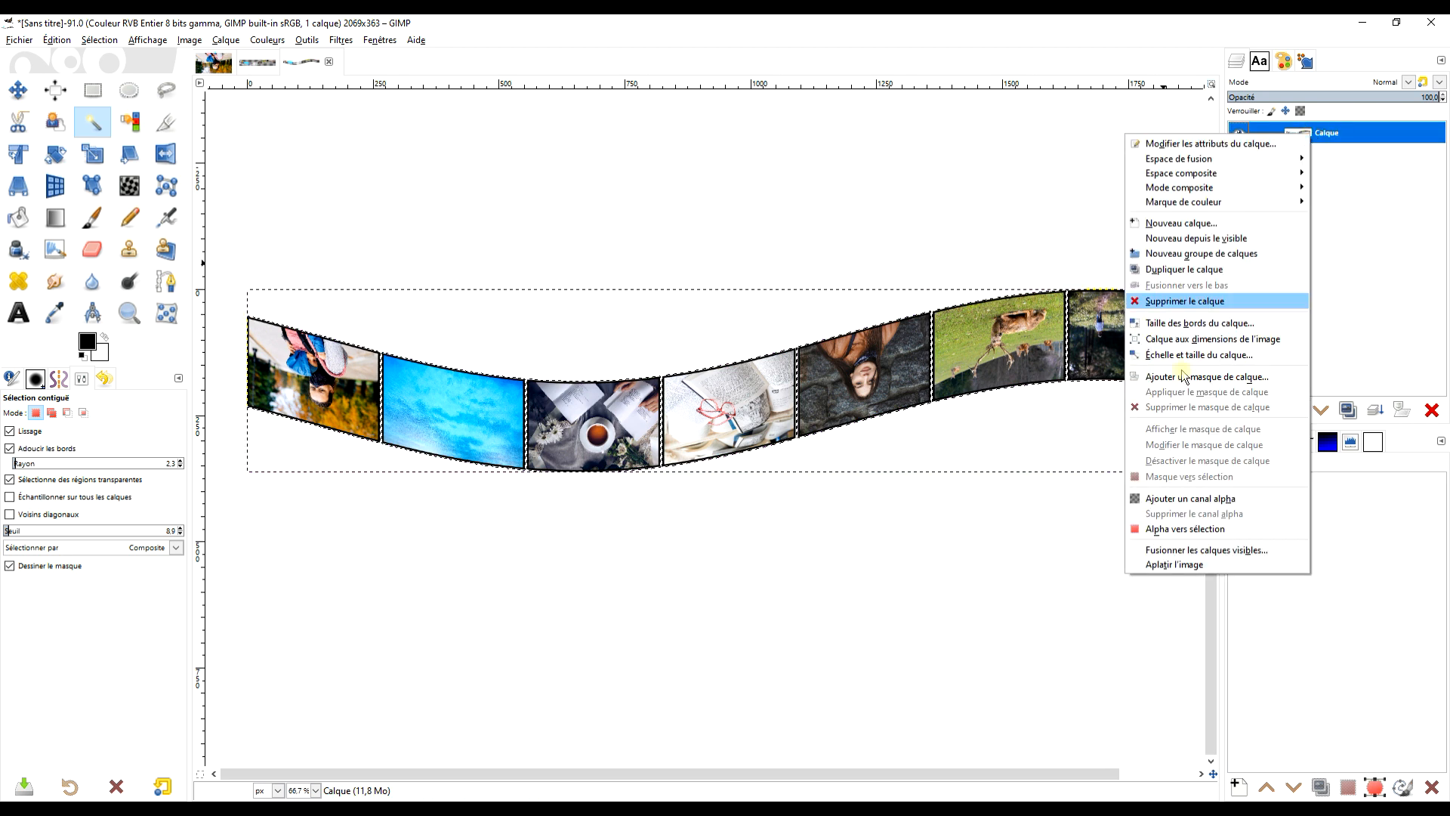
click(1194, 497)
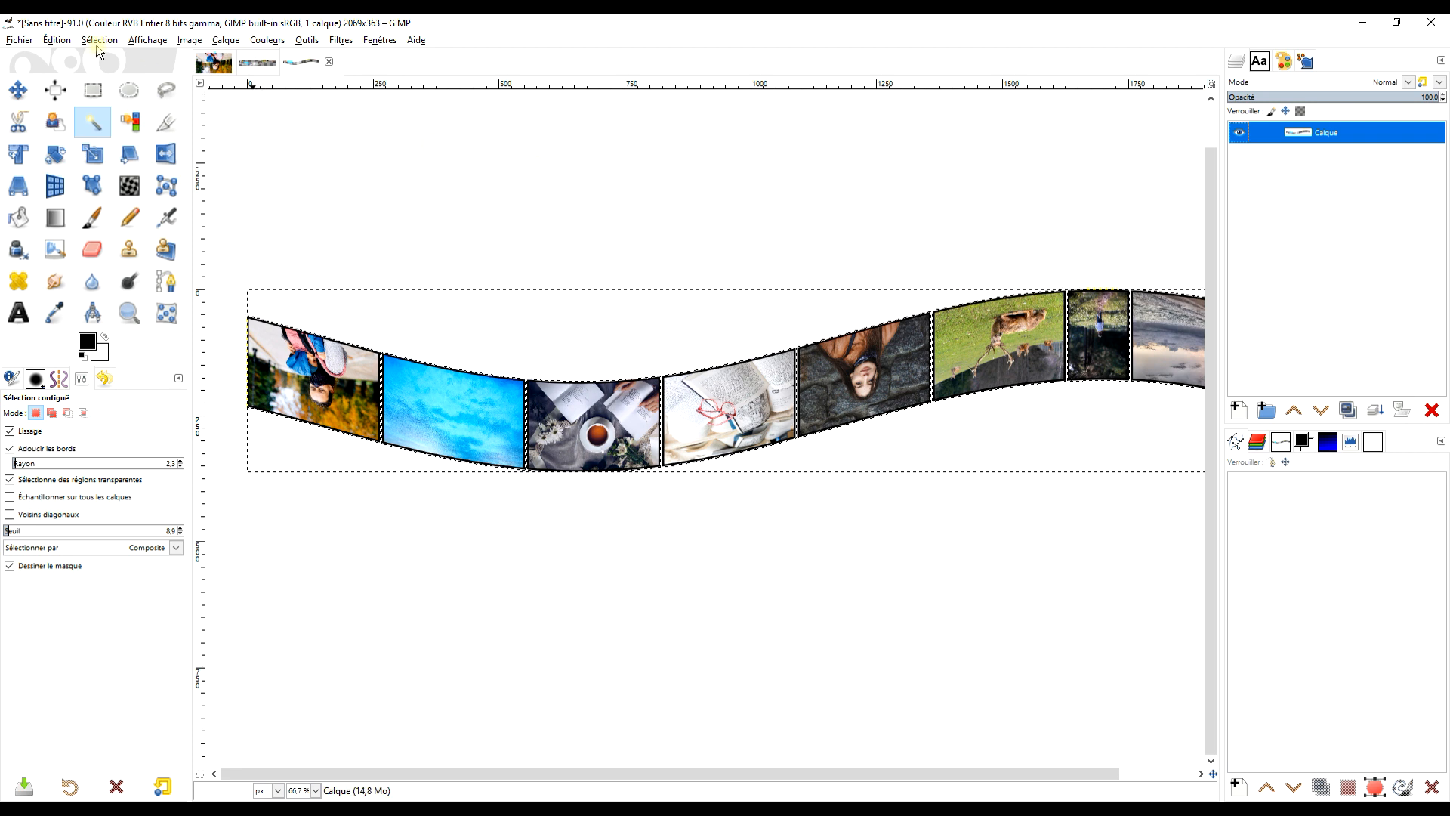
Erase the selected background of the flipped-photo montage and remove the selection.
click(57, 40)
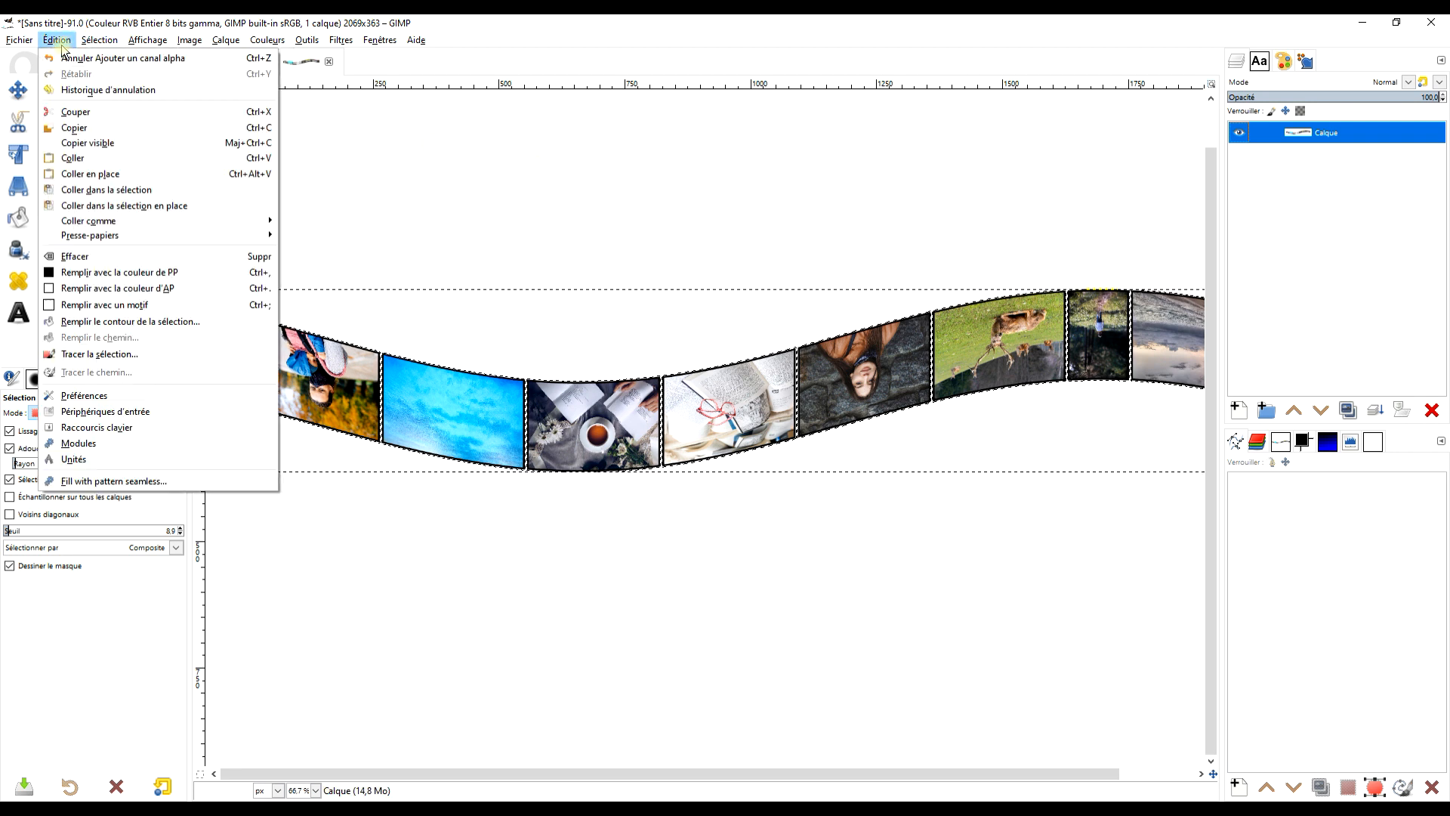
click(87, 257)
click(99, 40)
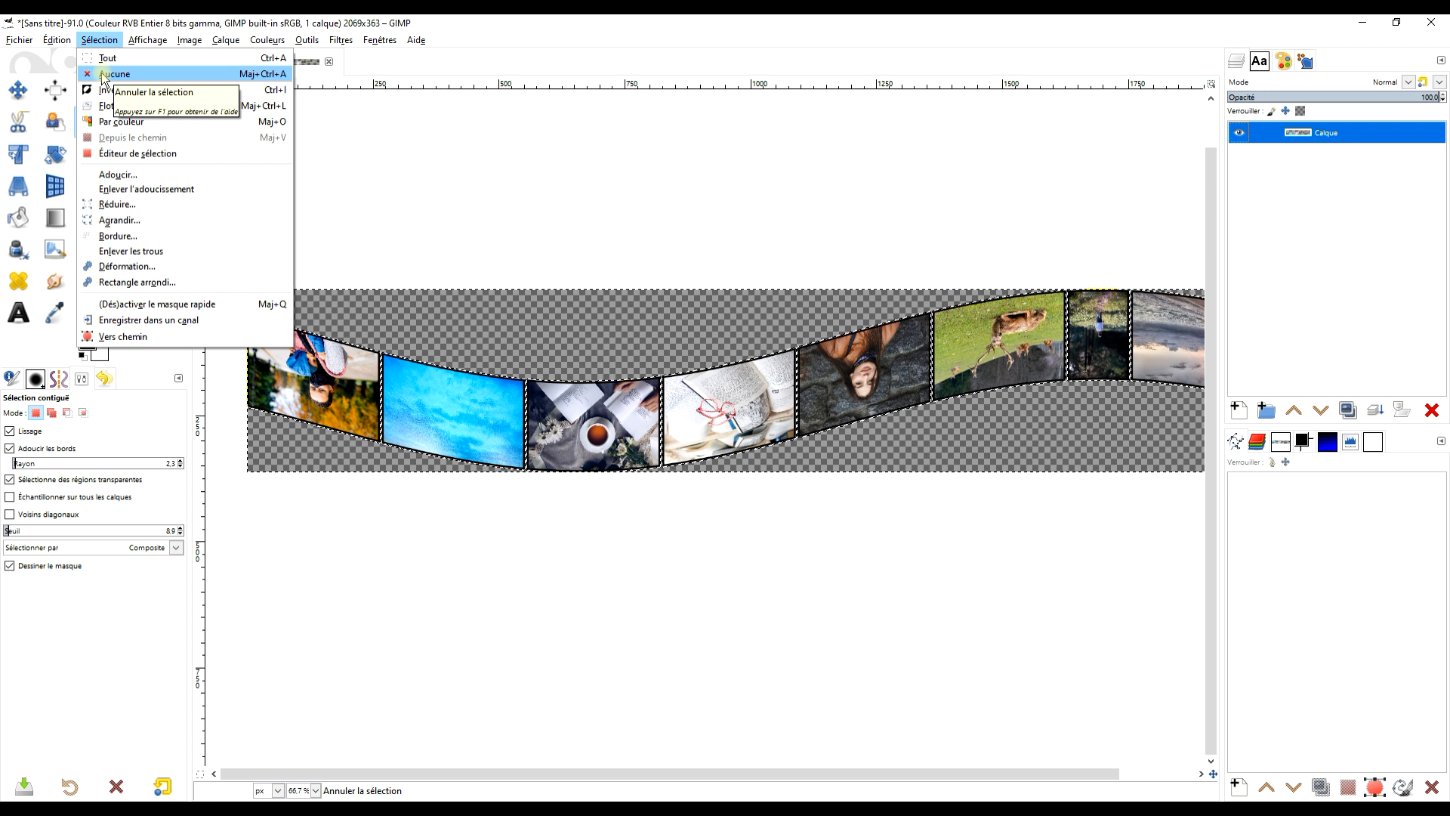
click(104, 75)
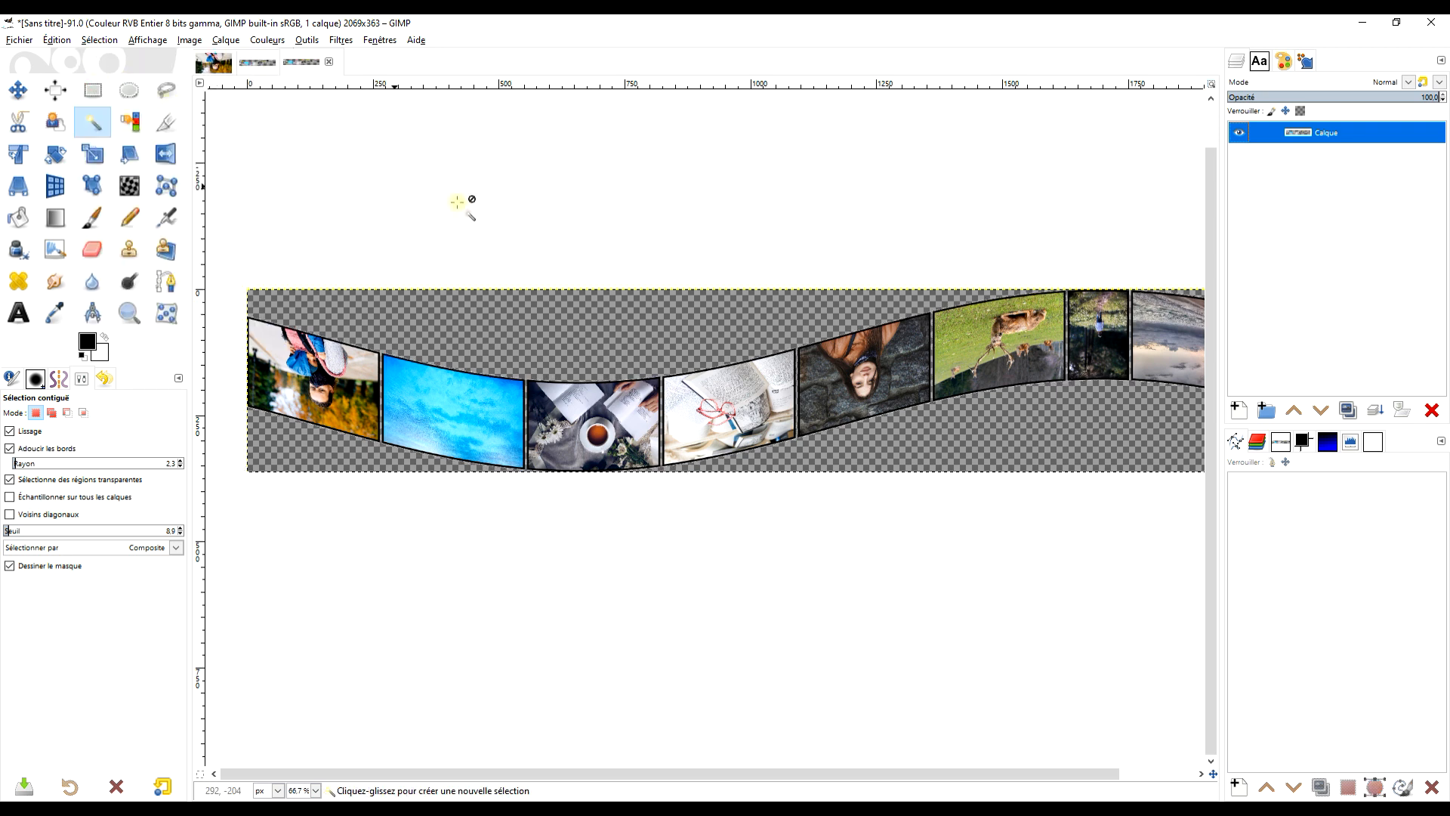
Copy the flipped montage layer into the first montage image and move it straight down by about half its height.
drag(1300, 138, 405, 358)
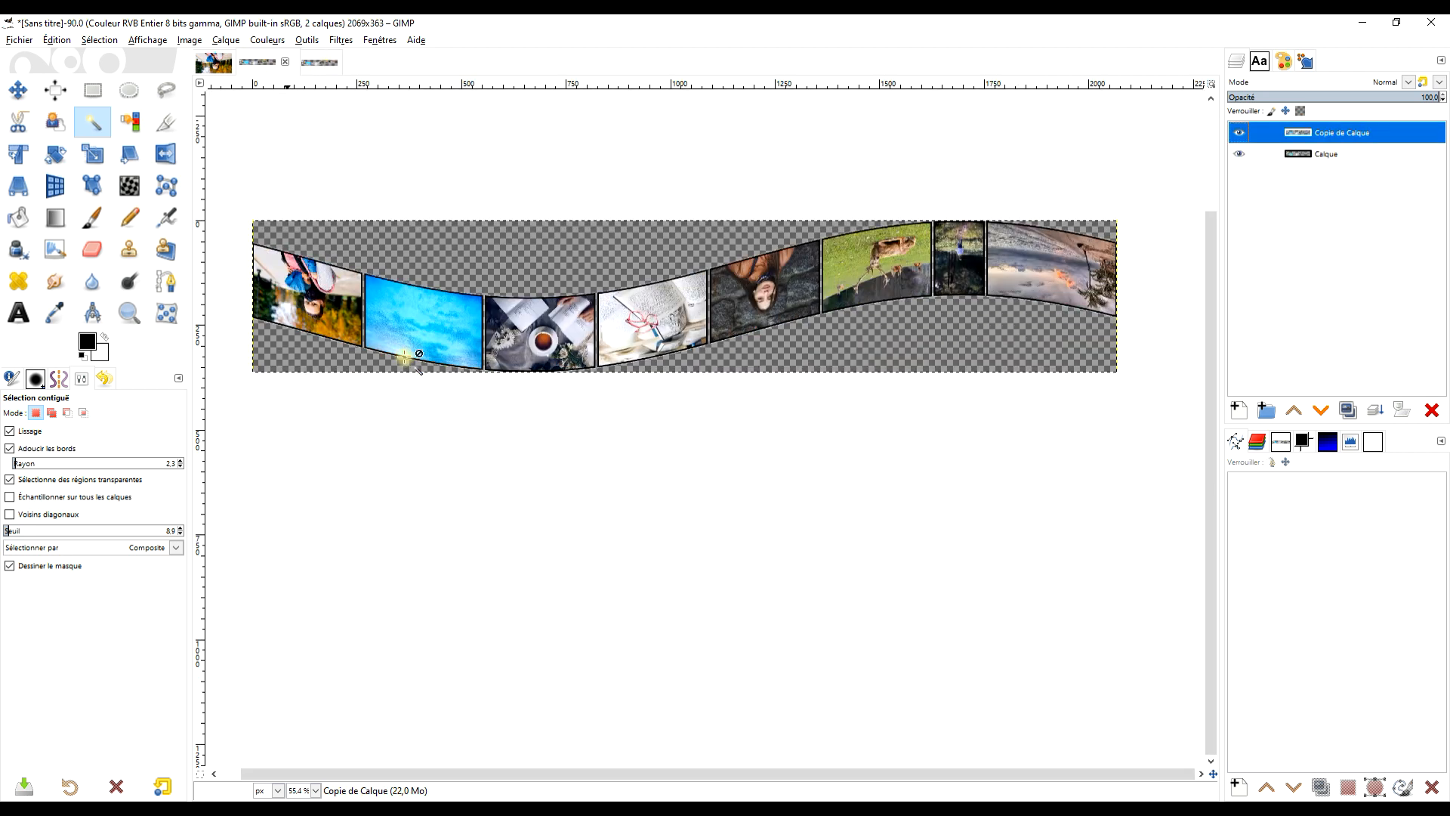
key(m)
drag(717, 308, 717, 384)
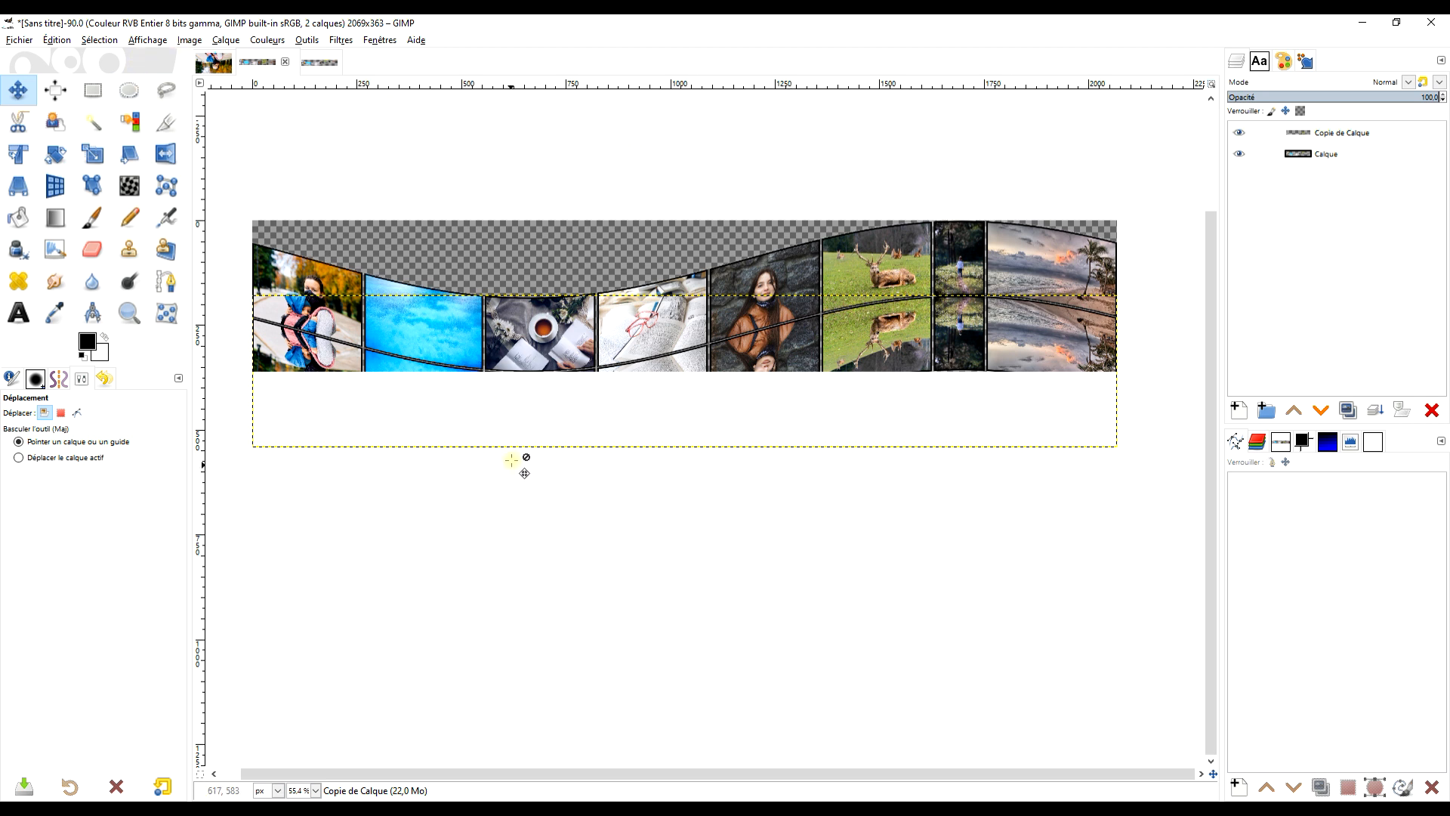
Fit the canvas to the layers so it encloses both the upright montage and its flipped copy.
click(189, 40)
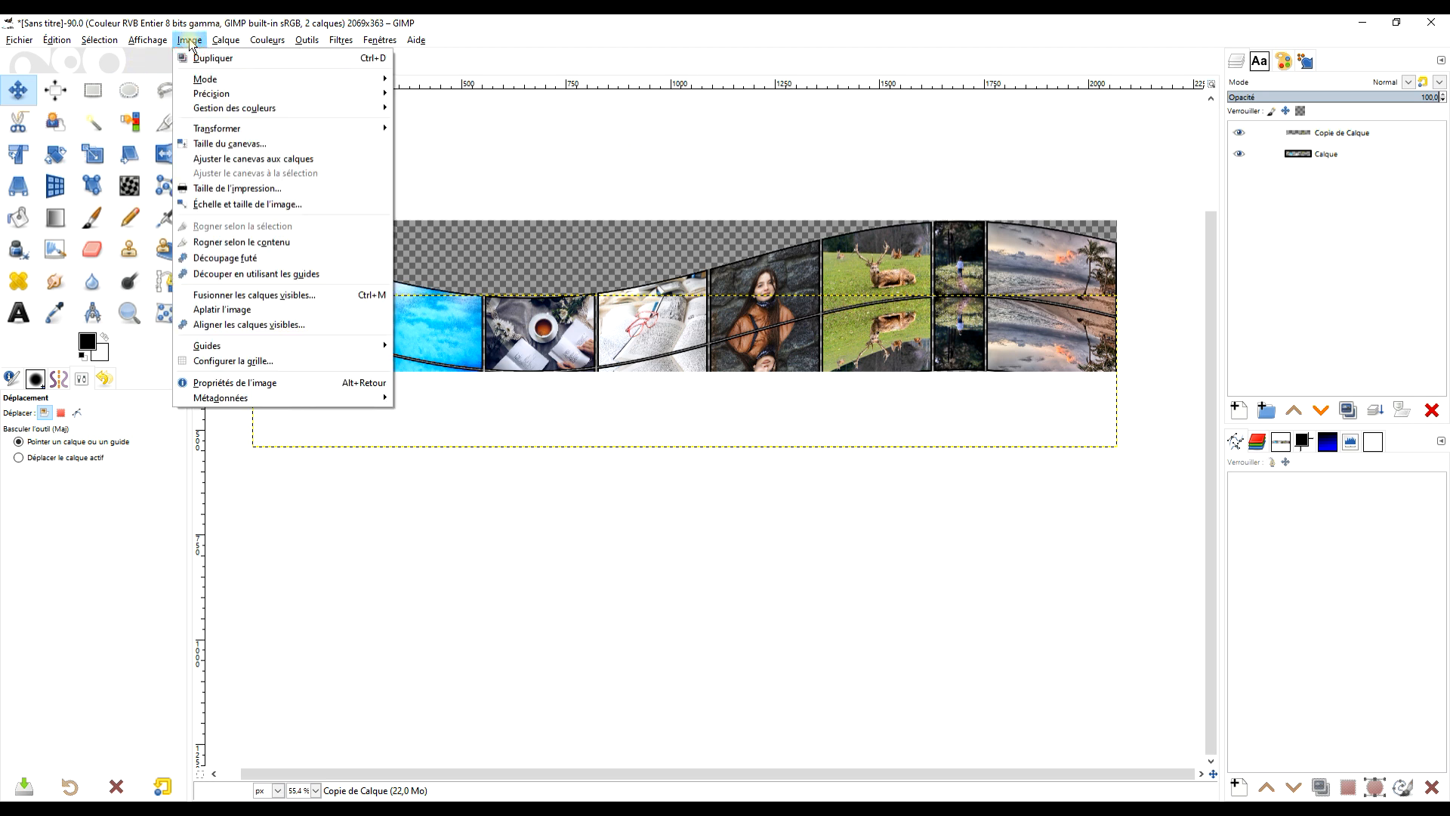
click(259, 159)
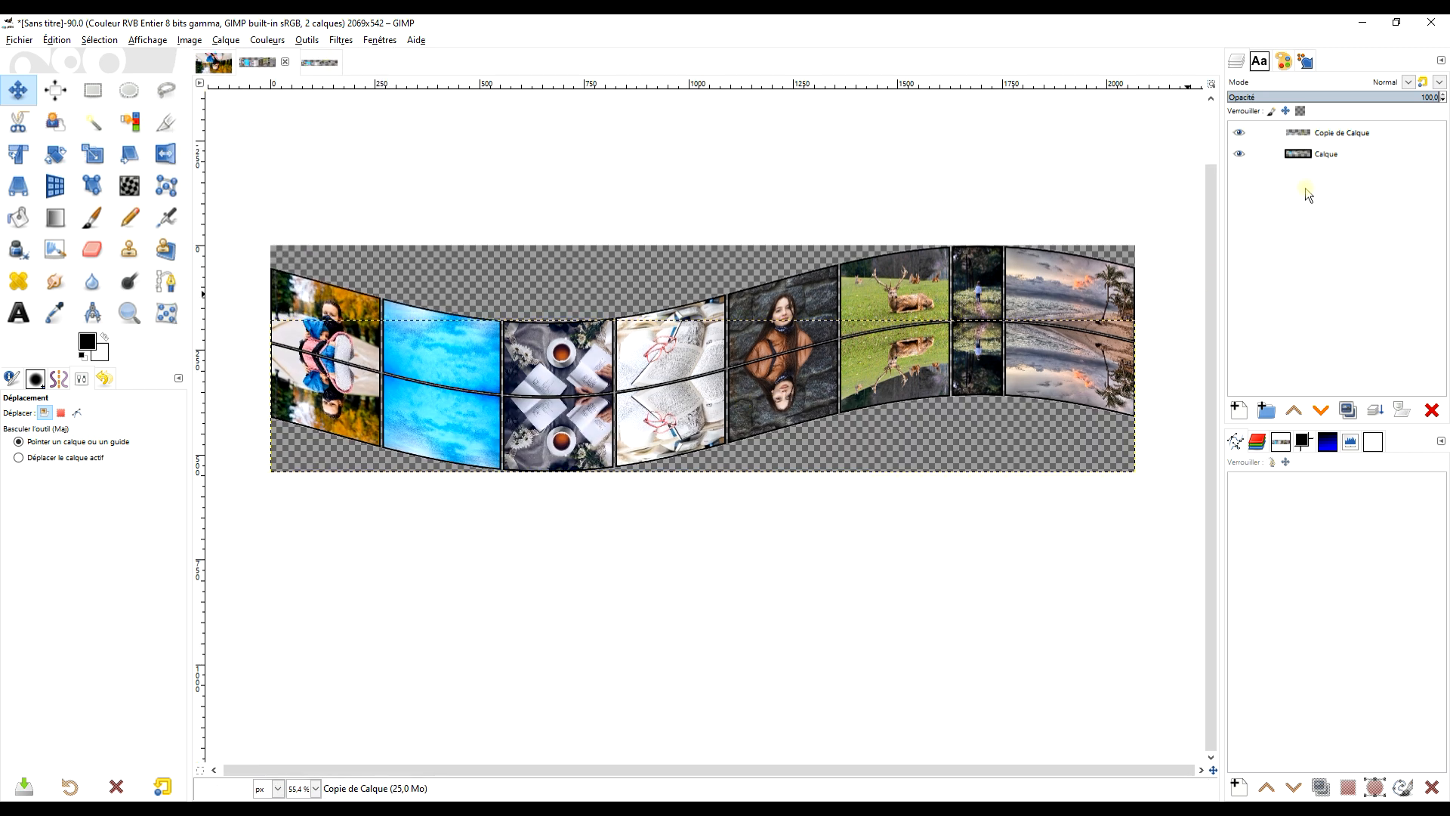
Rename the upright montage layer HAUT and raise it above the flipped copy in the layer stack.
click(1349, 158)
click(1350, 155)
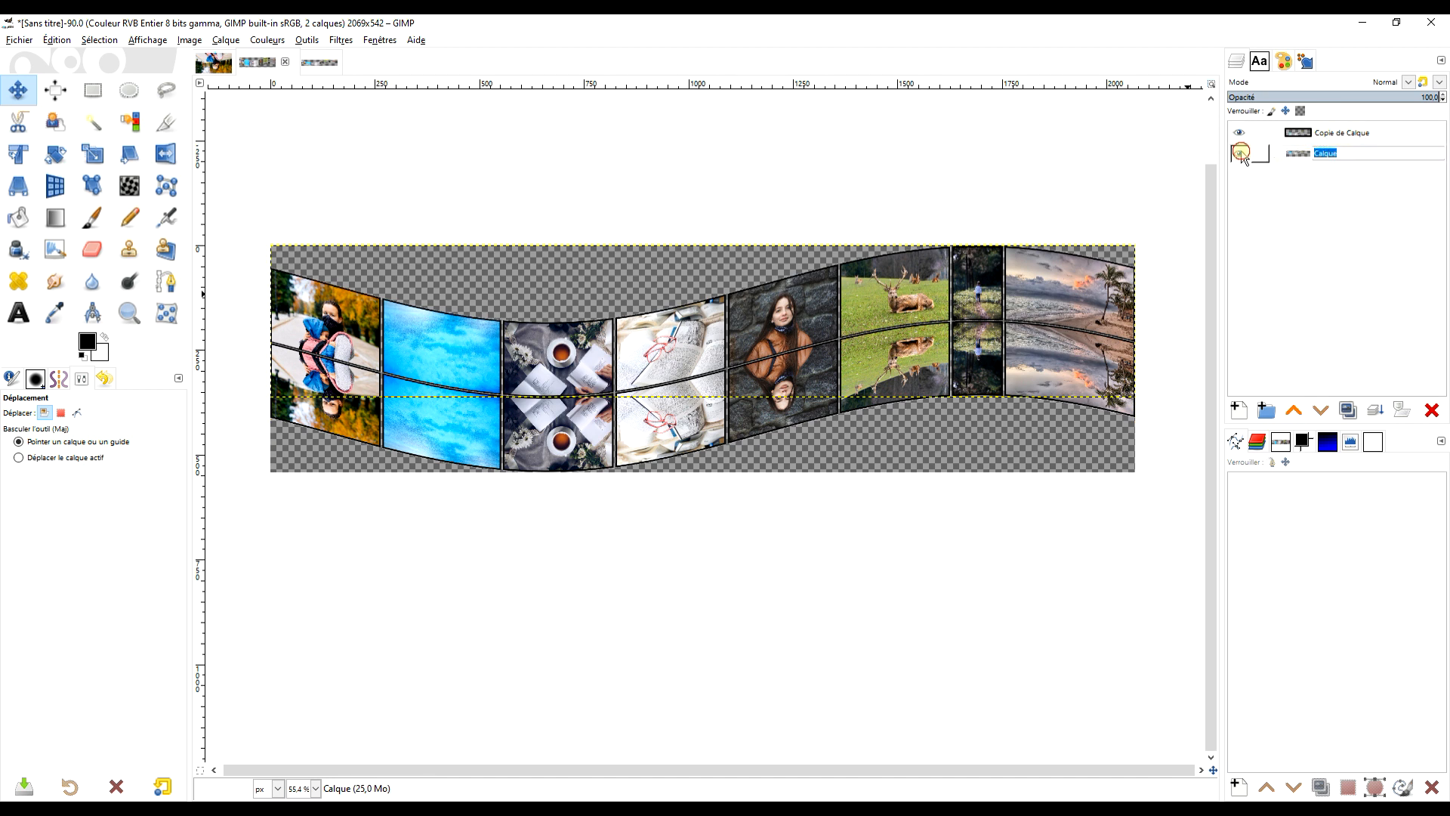
click(1240, 155)
double_click(1325, 153)
text(HA)
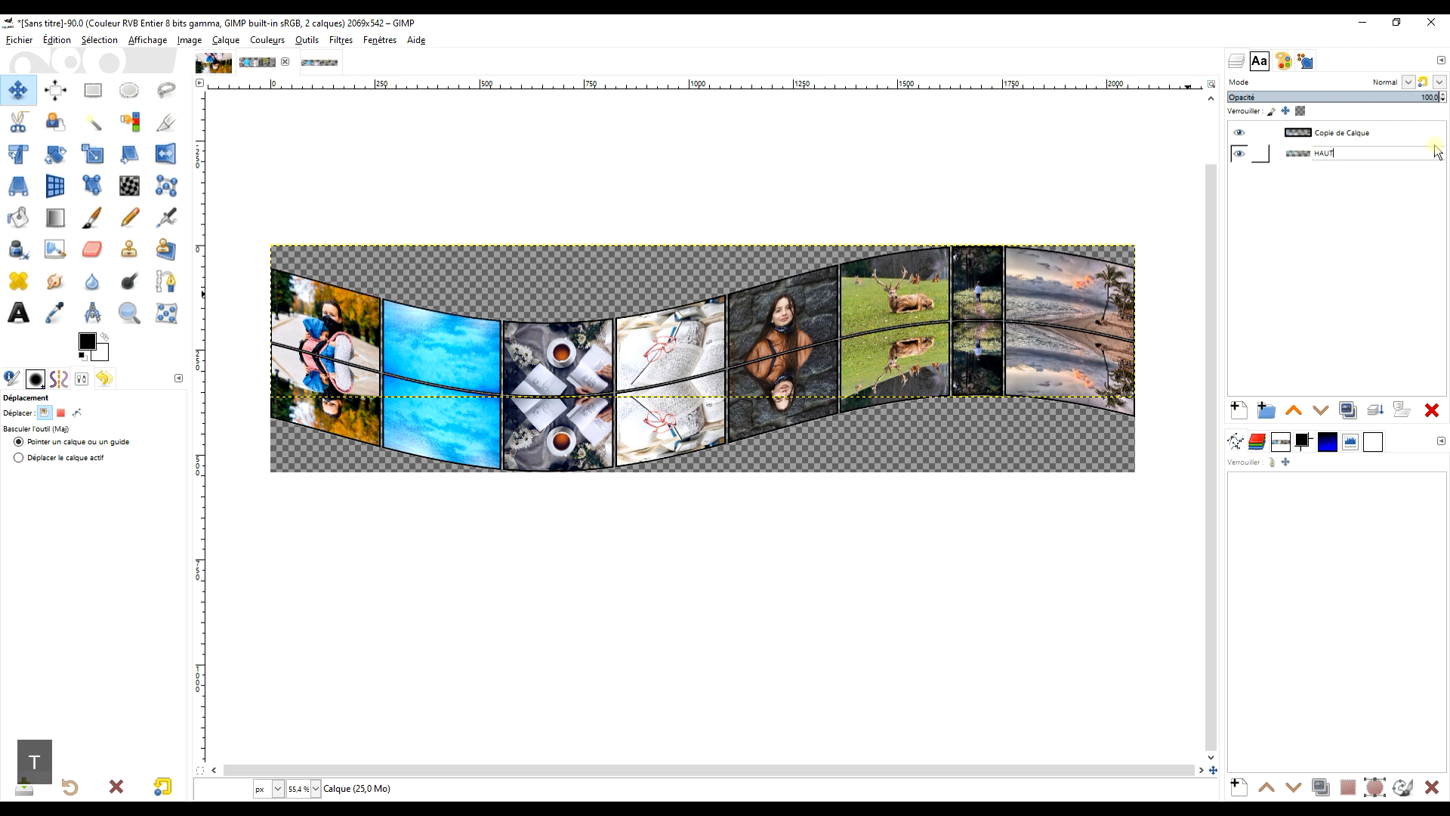
text(UT)
key(Return)
click(1293, 410)
Rename the flipped montage layer REFLET.
double_click(1329, 154)
text(REFLET)
key(Return)
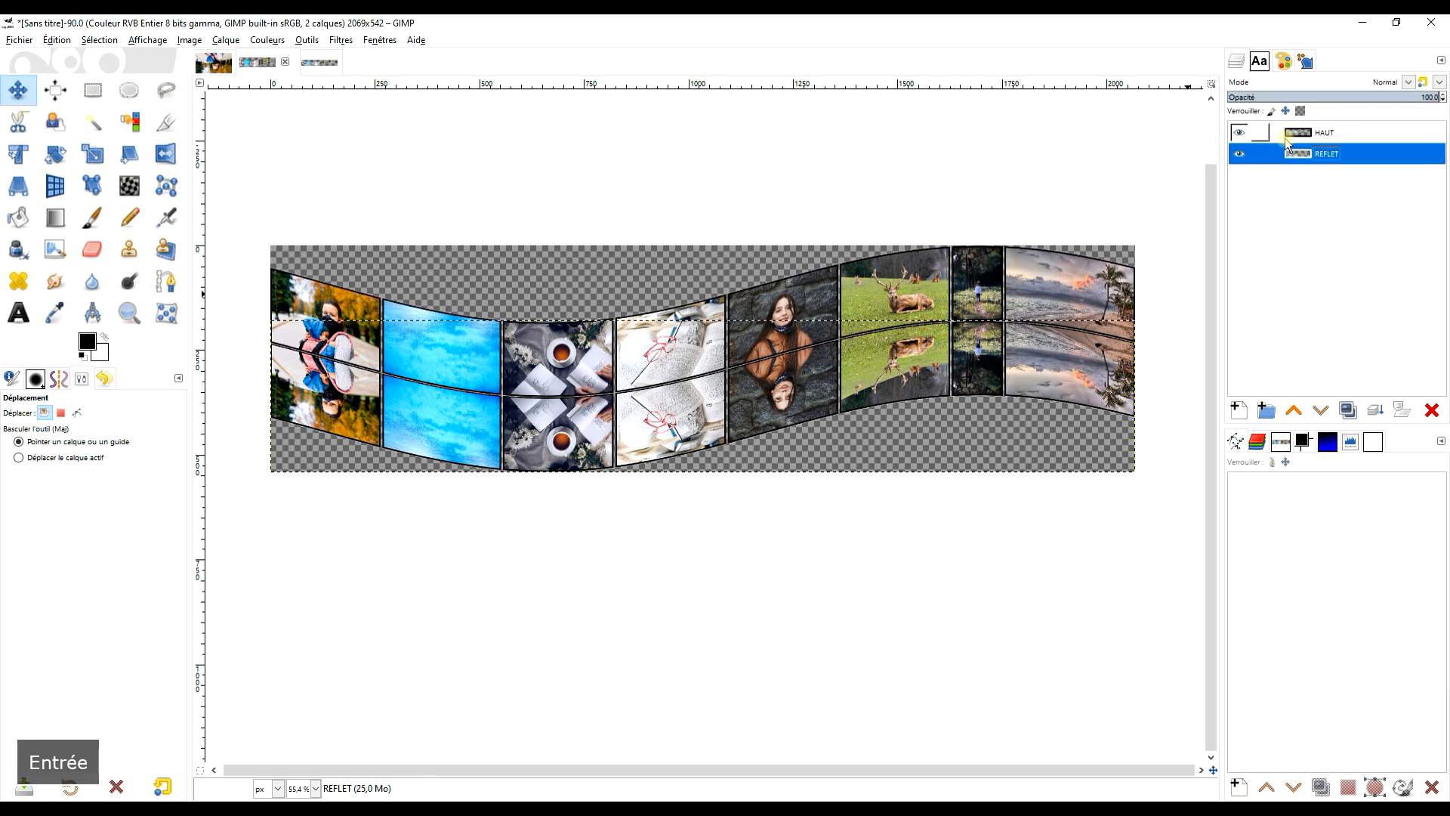
Add a new white-filled layer of 2069 x 542 px and place it beneath the REFLET layer.
click(1237, 410)
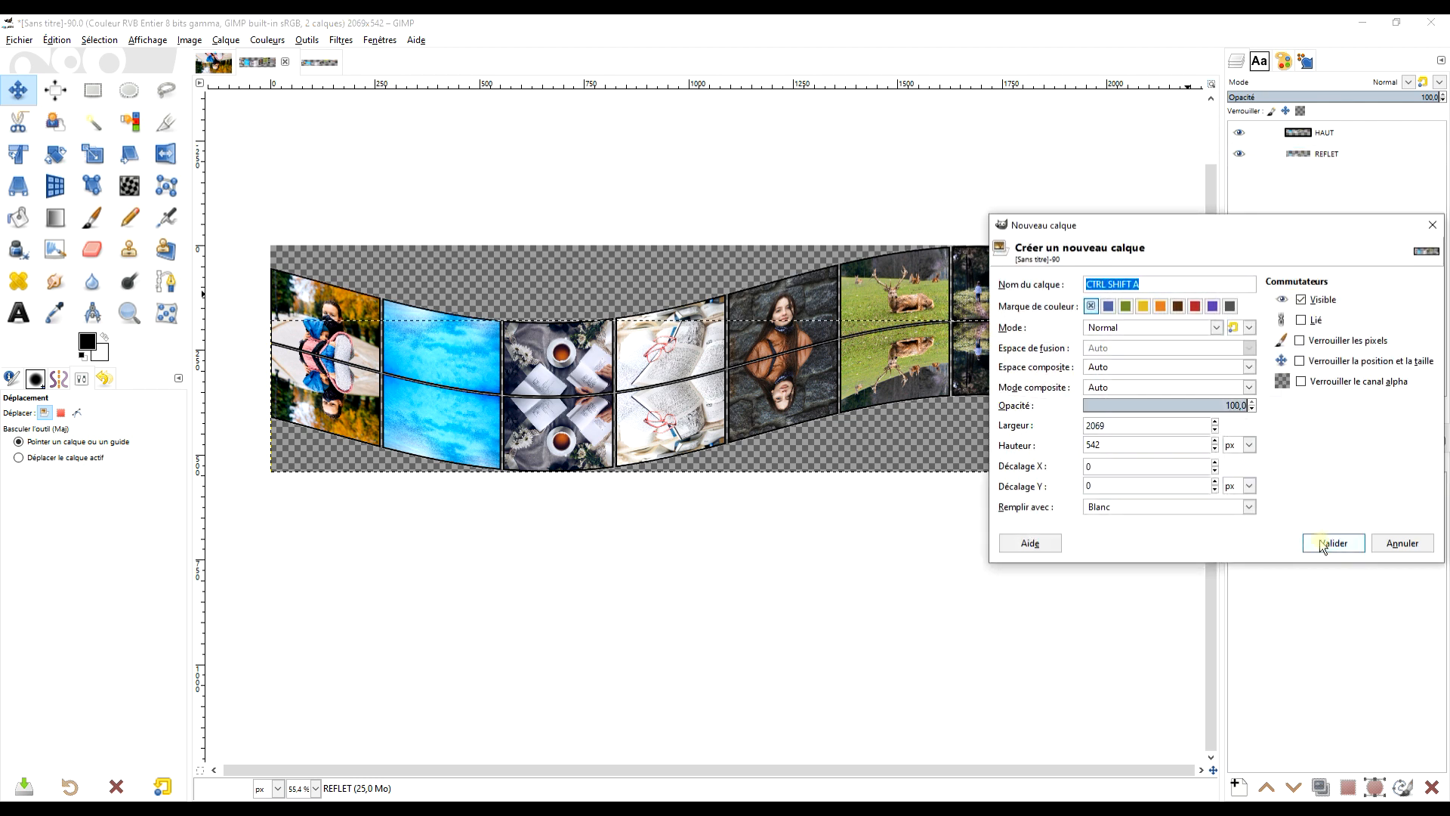
click(1332, 543)
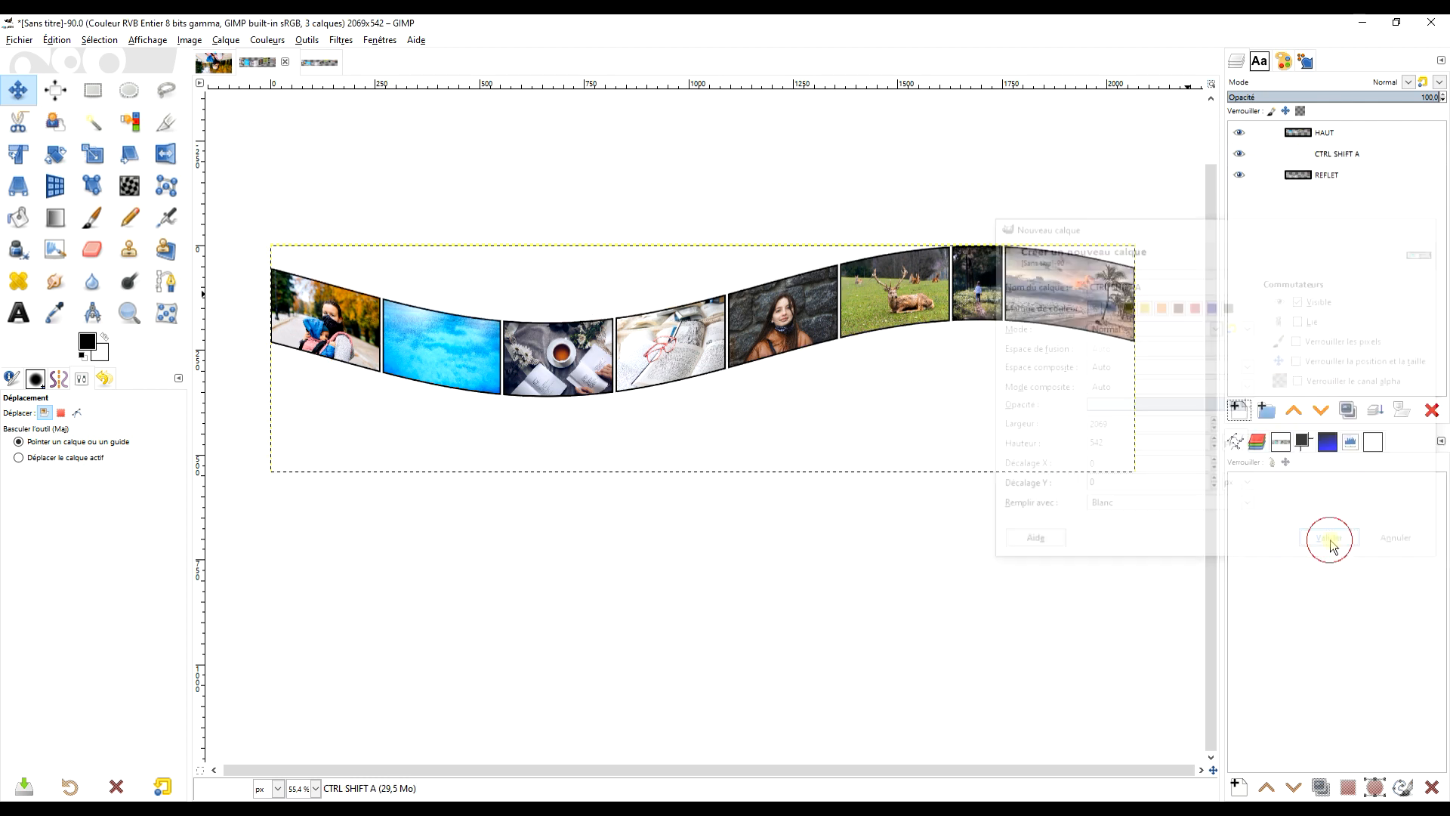
click(1320, 412)
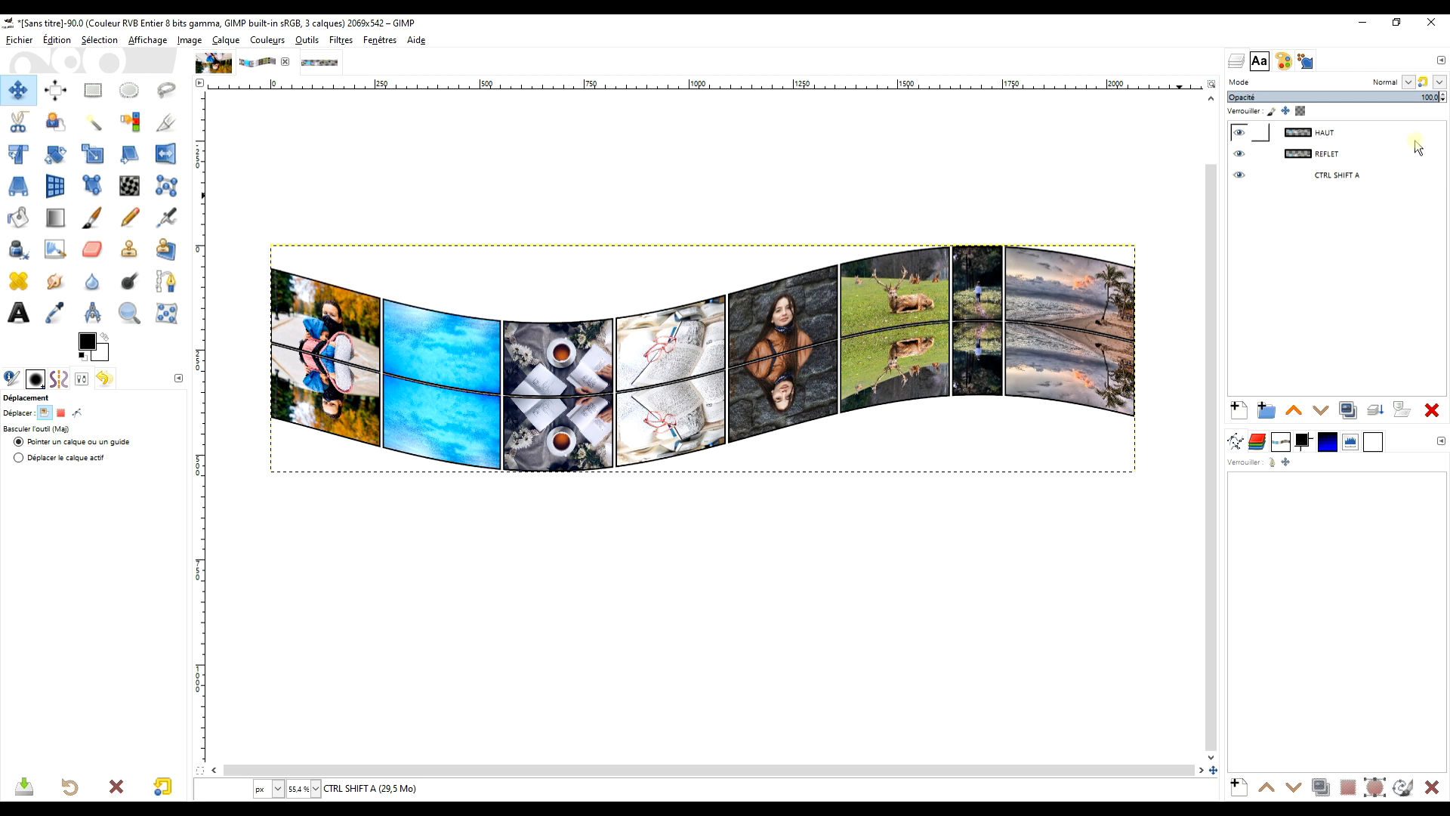
Lower the opacity of the REFLET layer to fade the reflection, and rename the white background layer SOL.
click(1334, 154)
drag(1383, 96, 1331, 98)
double_click(1314, 175)
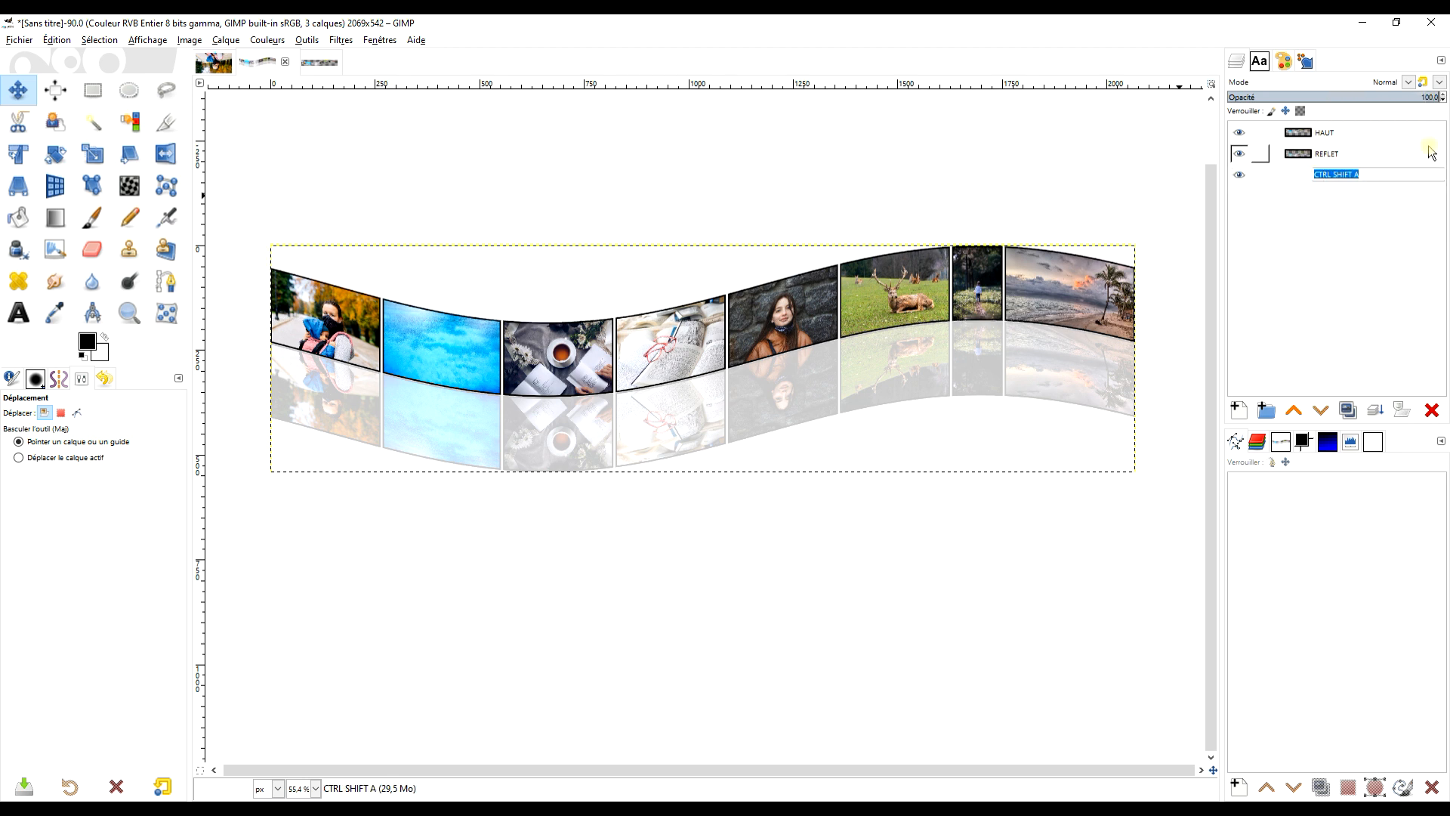
text(SOL)
key(Return)
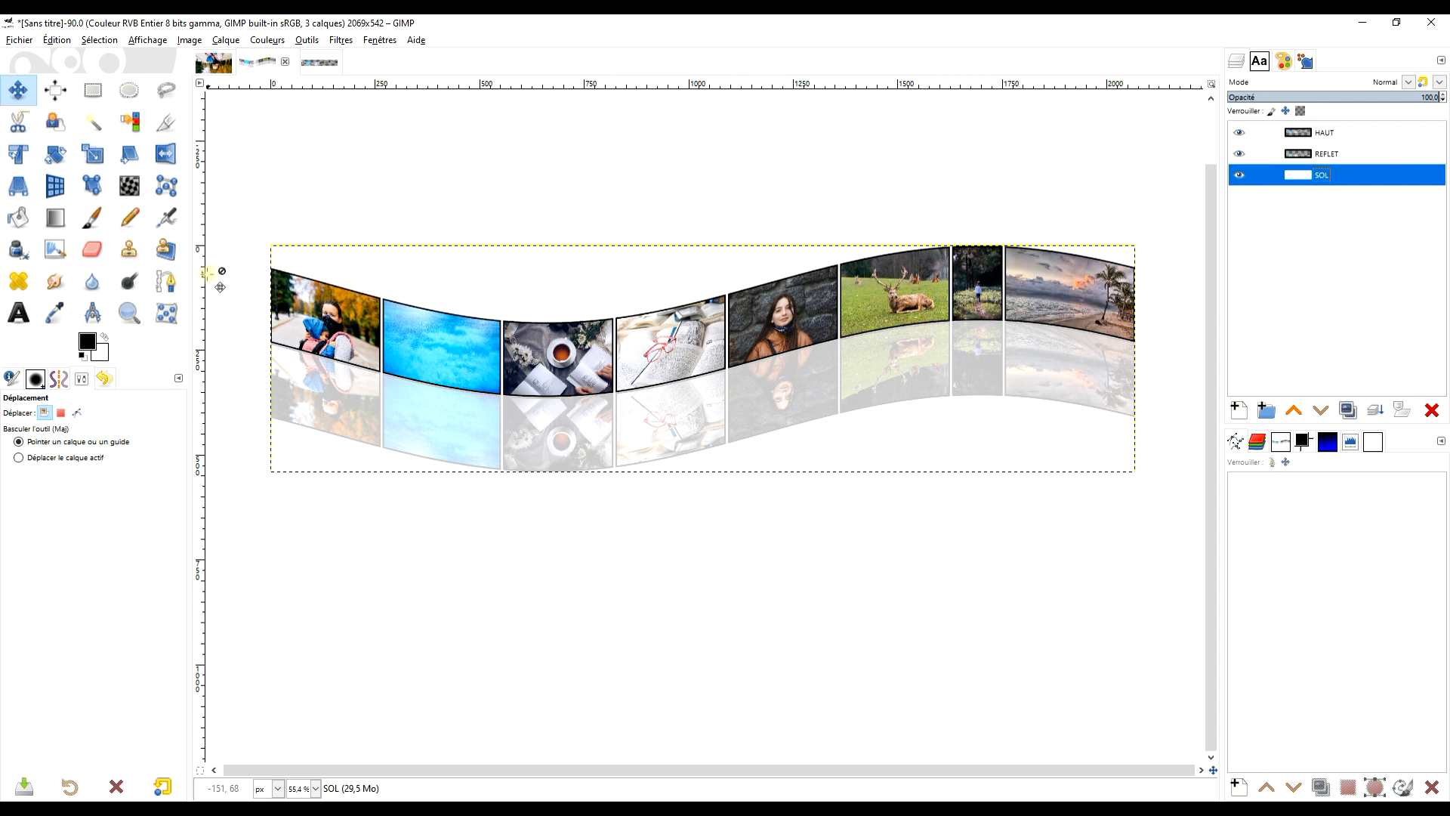
Apply a linear black-to-white gradient on the SOL layer, running downward from about (1078, 108) to about (1116, 443) px.
click(82, 355)
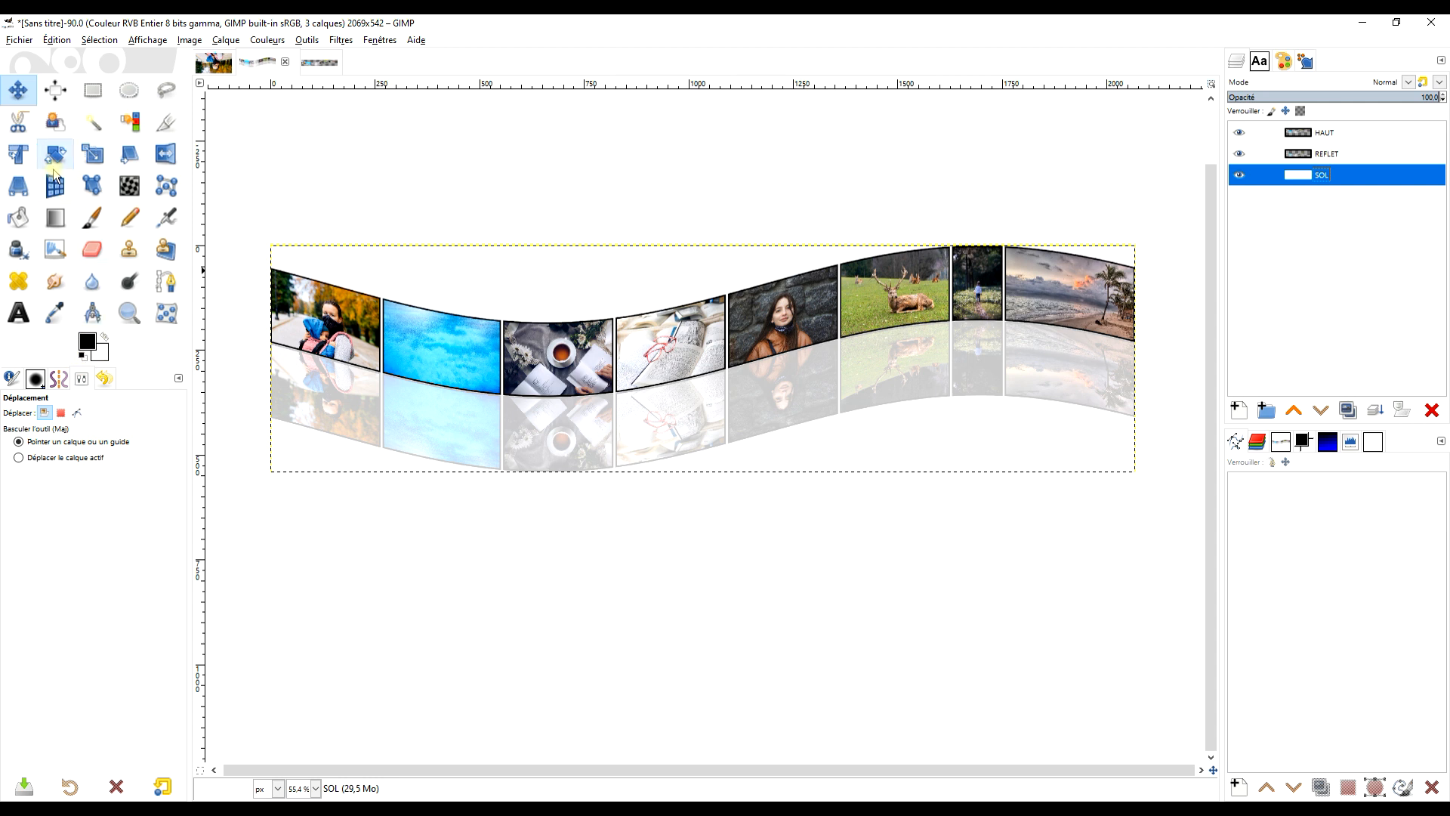
click(56, 219)
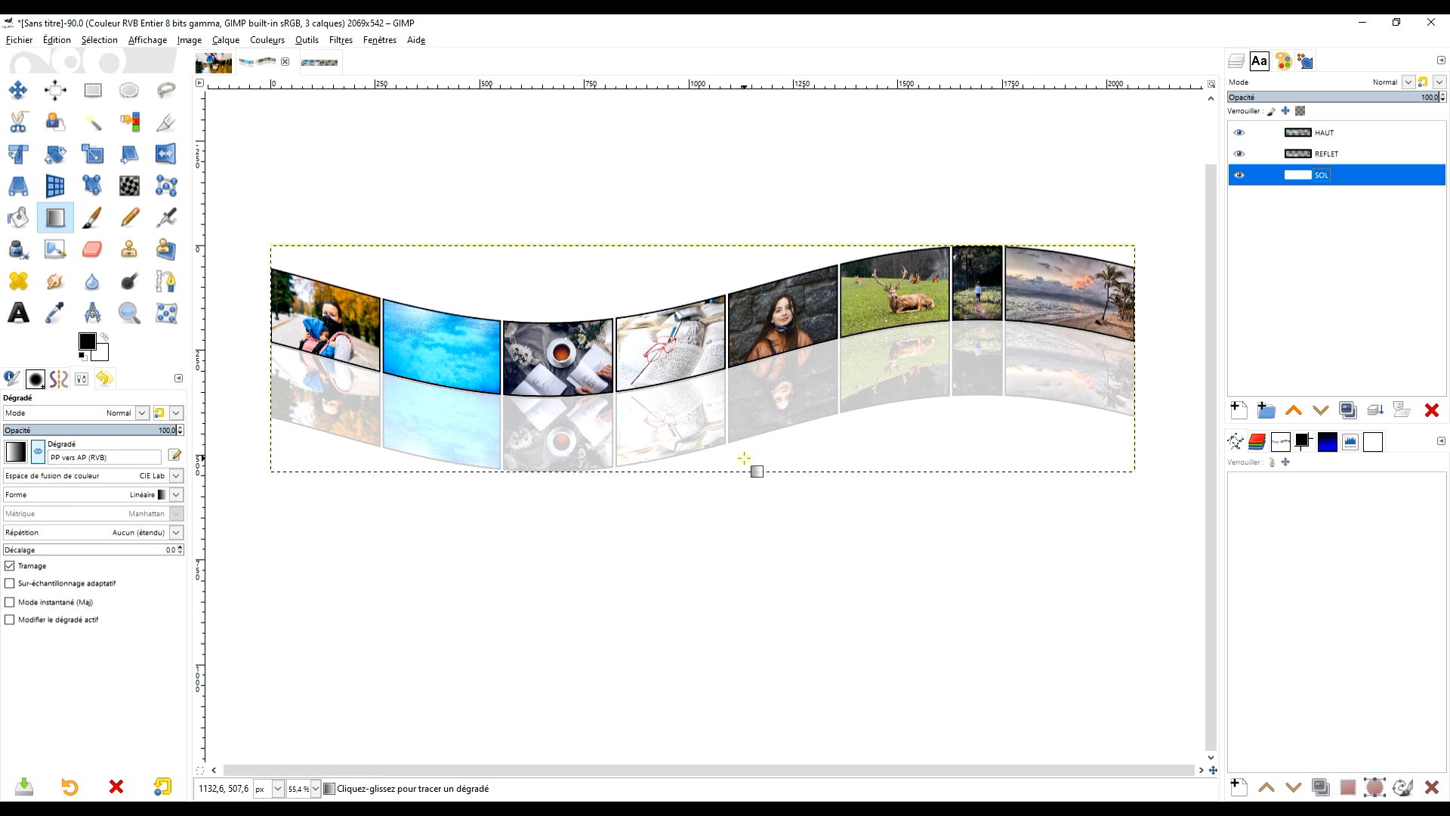
drag(744, 458, 721, 292)
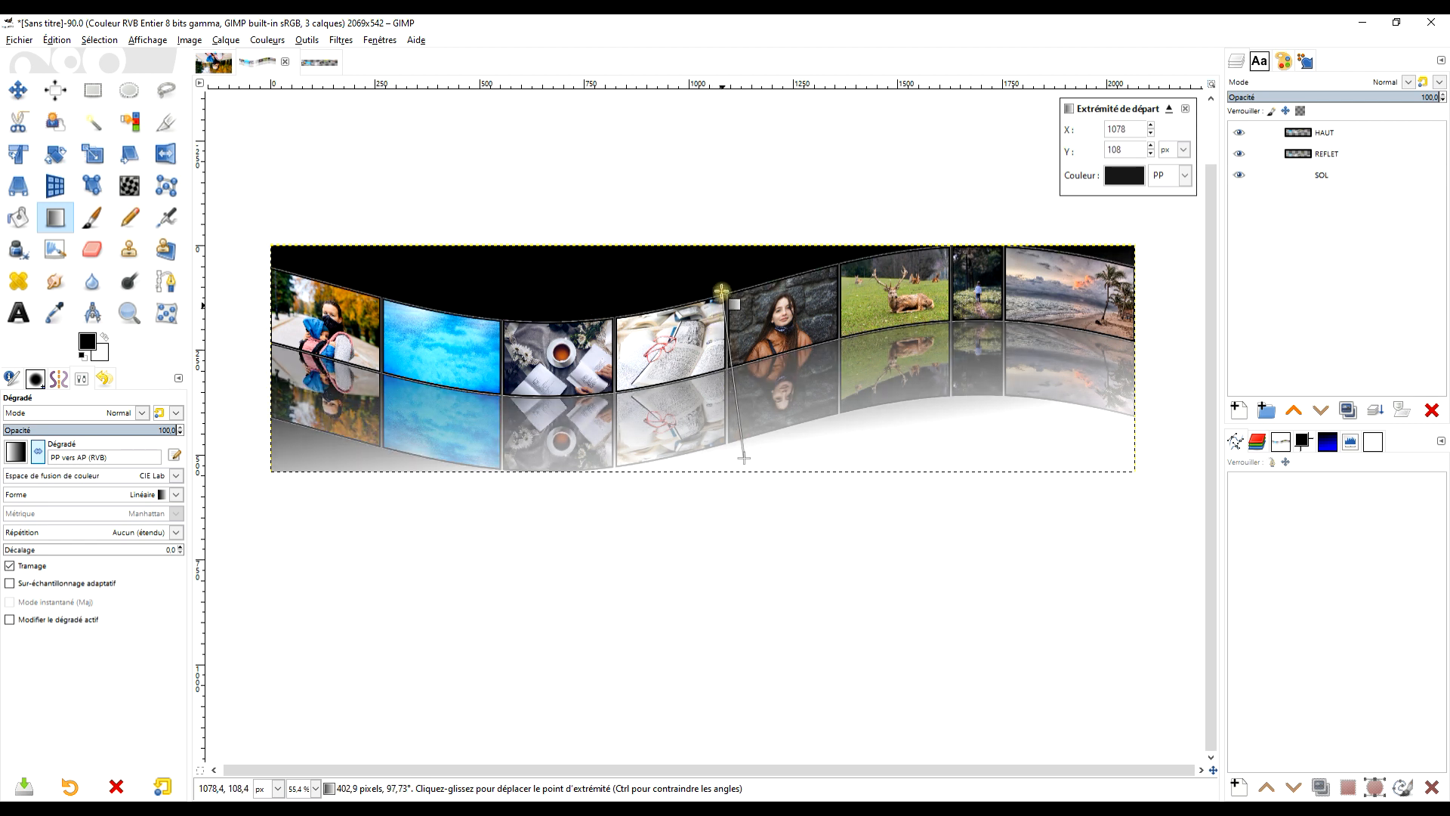
mouse_move(744, 457)
mouse_down()
mouse_move(726, 451)
mouse_move(745, 454)
mouse_move(742, 432)
mouse_up()
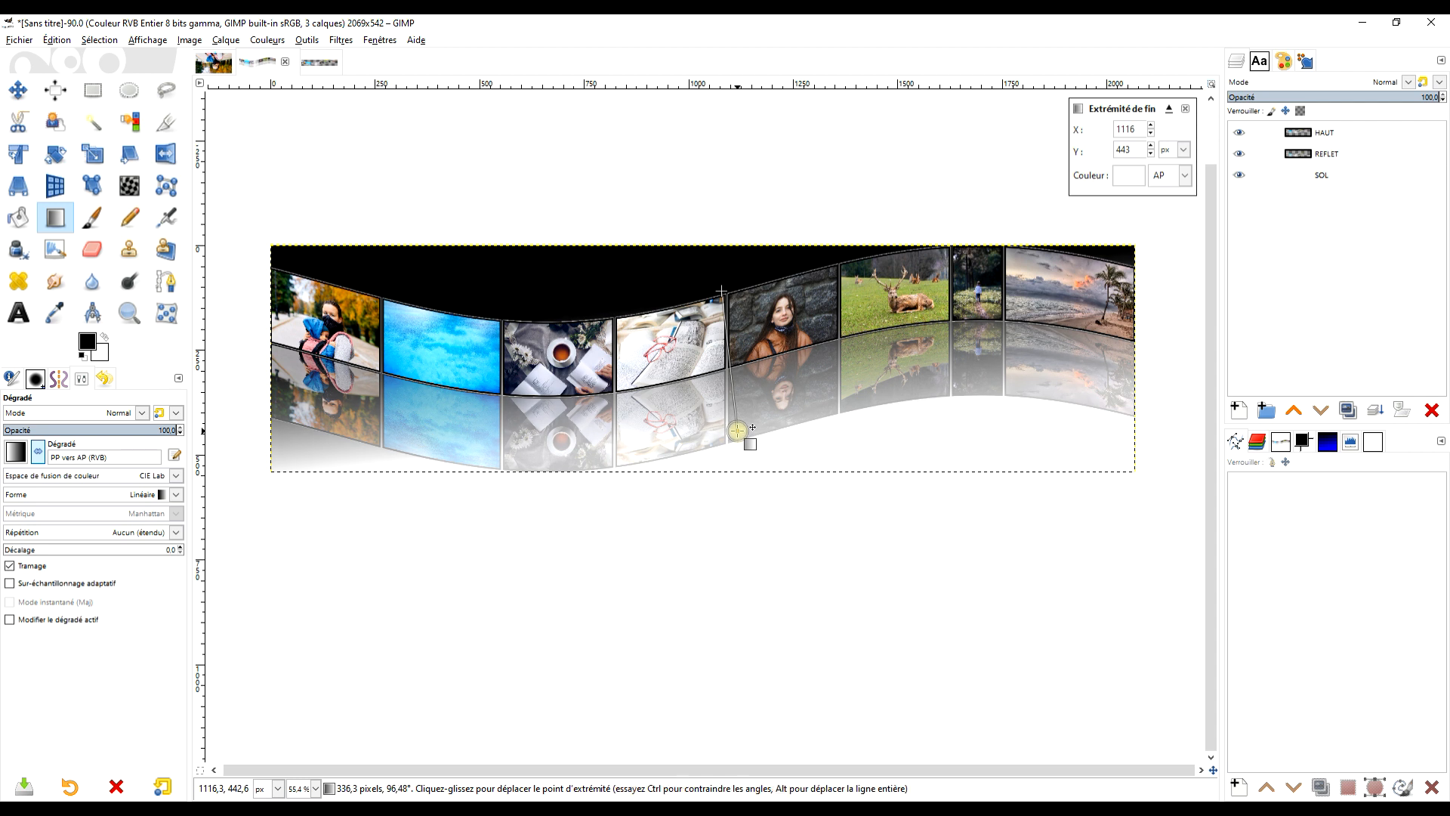
key(Return)
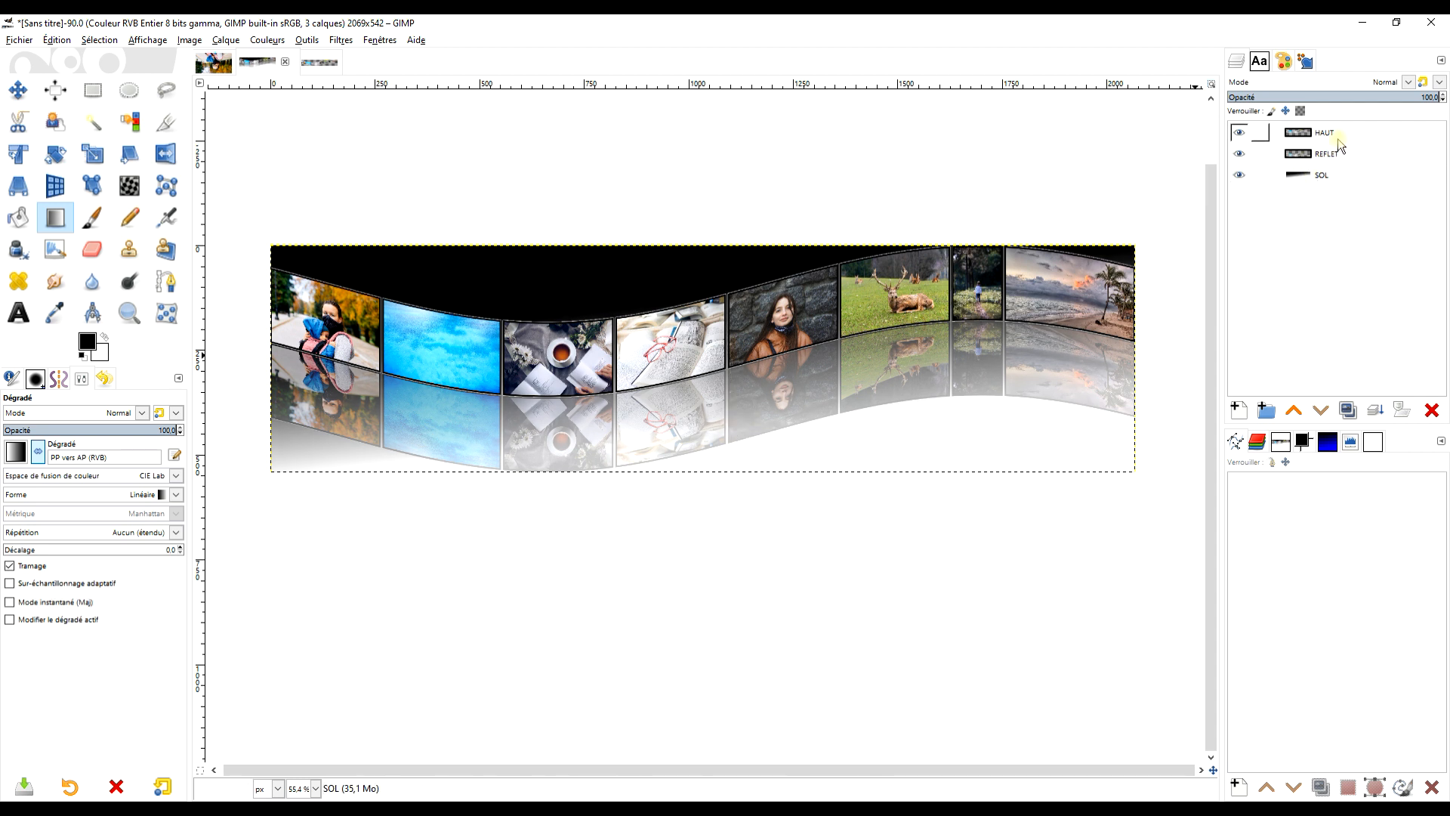
Reduce the opacity of the REFLET layer to about 28 %.
click(1334, 155)
click(1353, 96)
drag(1322, 96, 1294, 96)
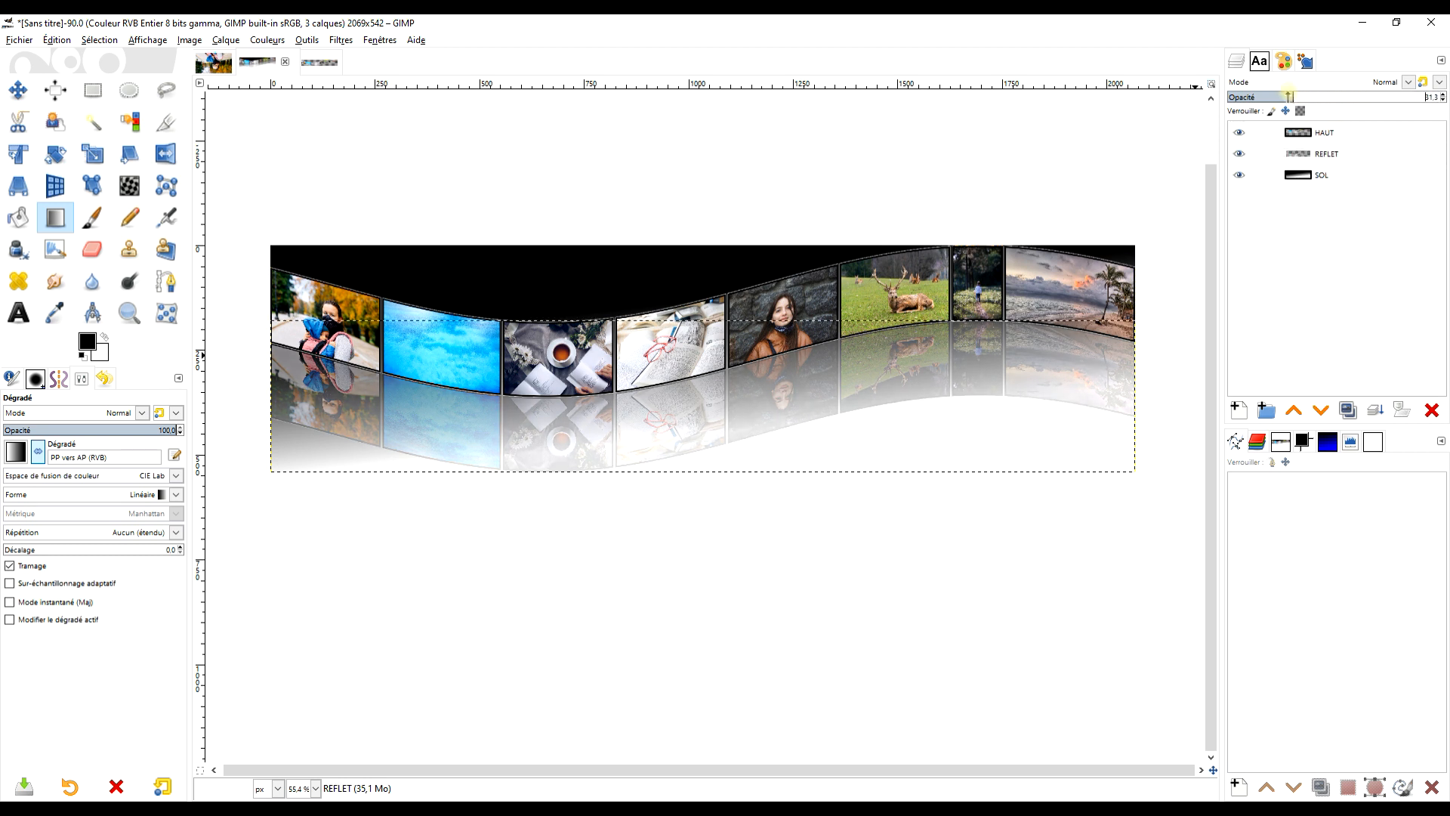
Add a white (full opacity) layer mask to the REFLET layer.
click(1303, 155)
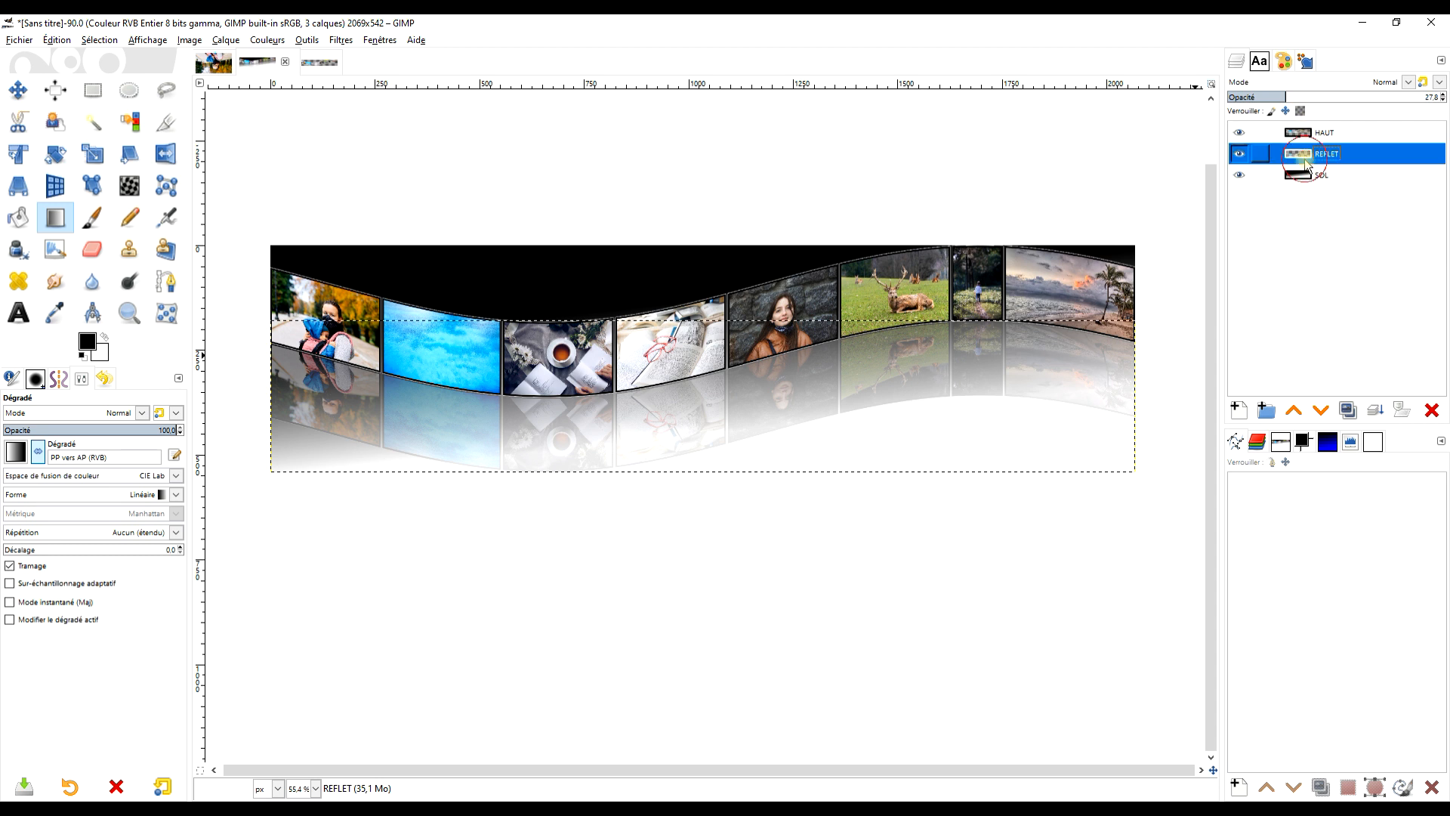
right_click(1302, 156)
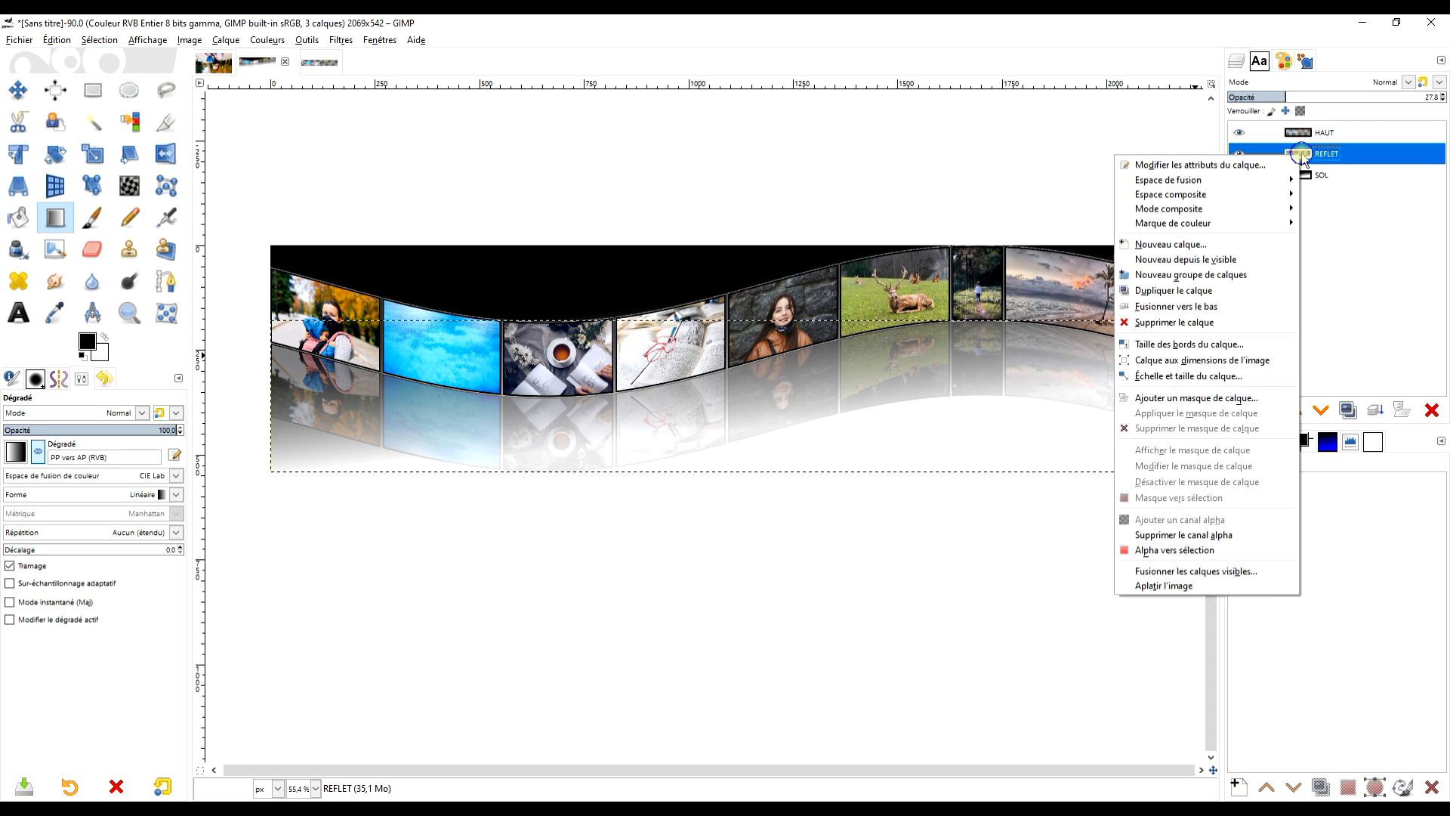
click(1227, 397)
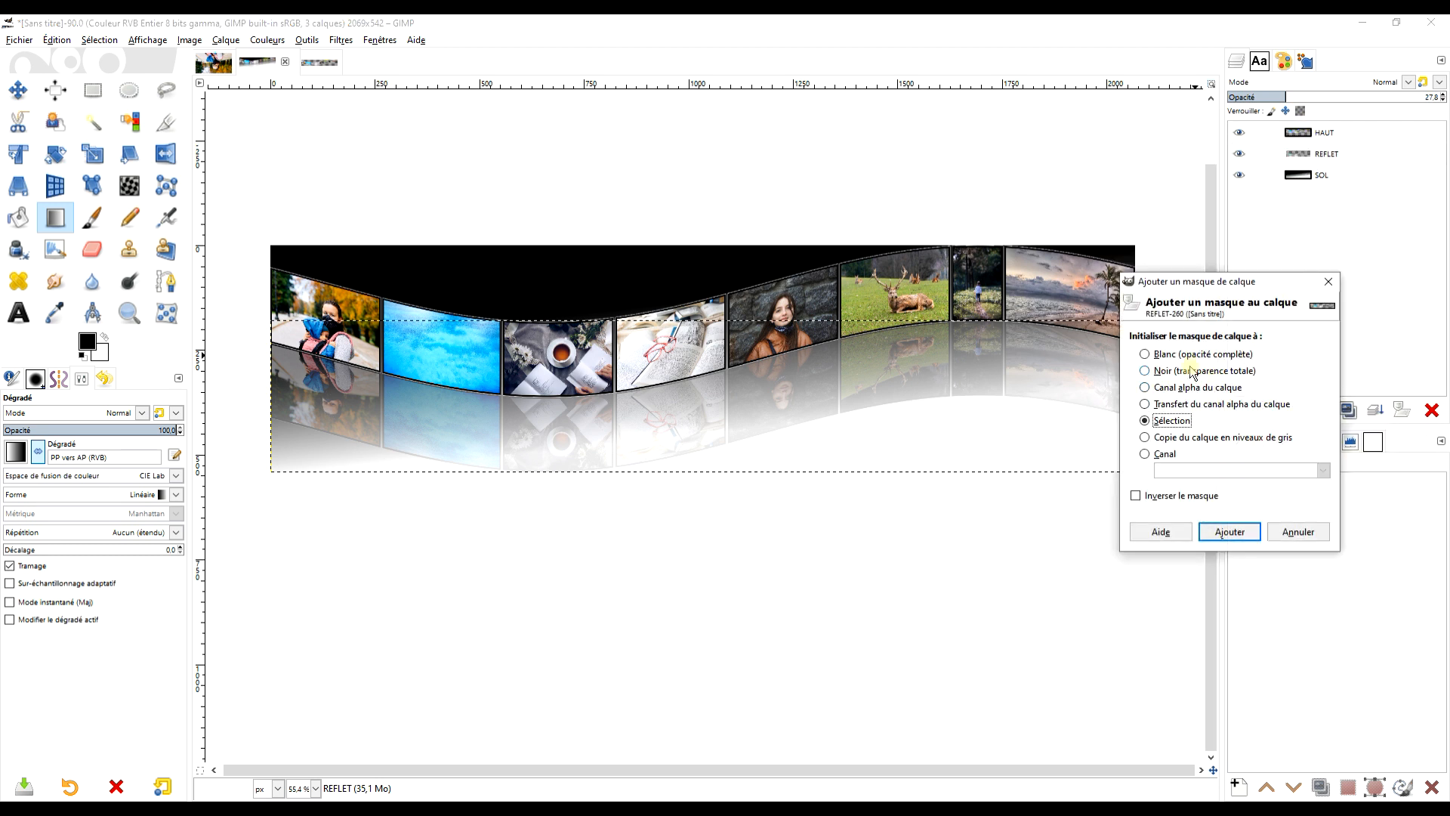
click(1328, 281)
right_click(1301, 156)
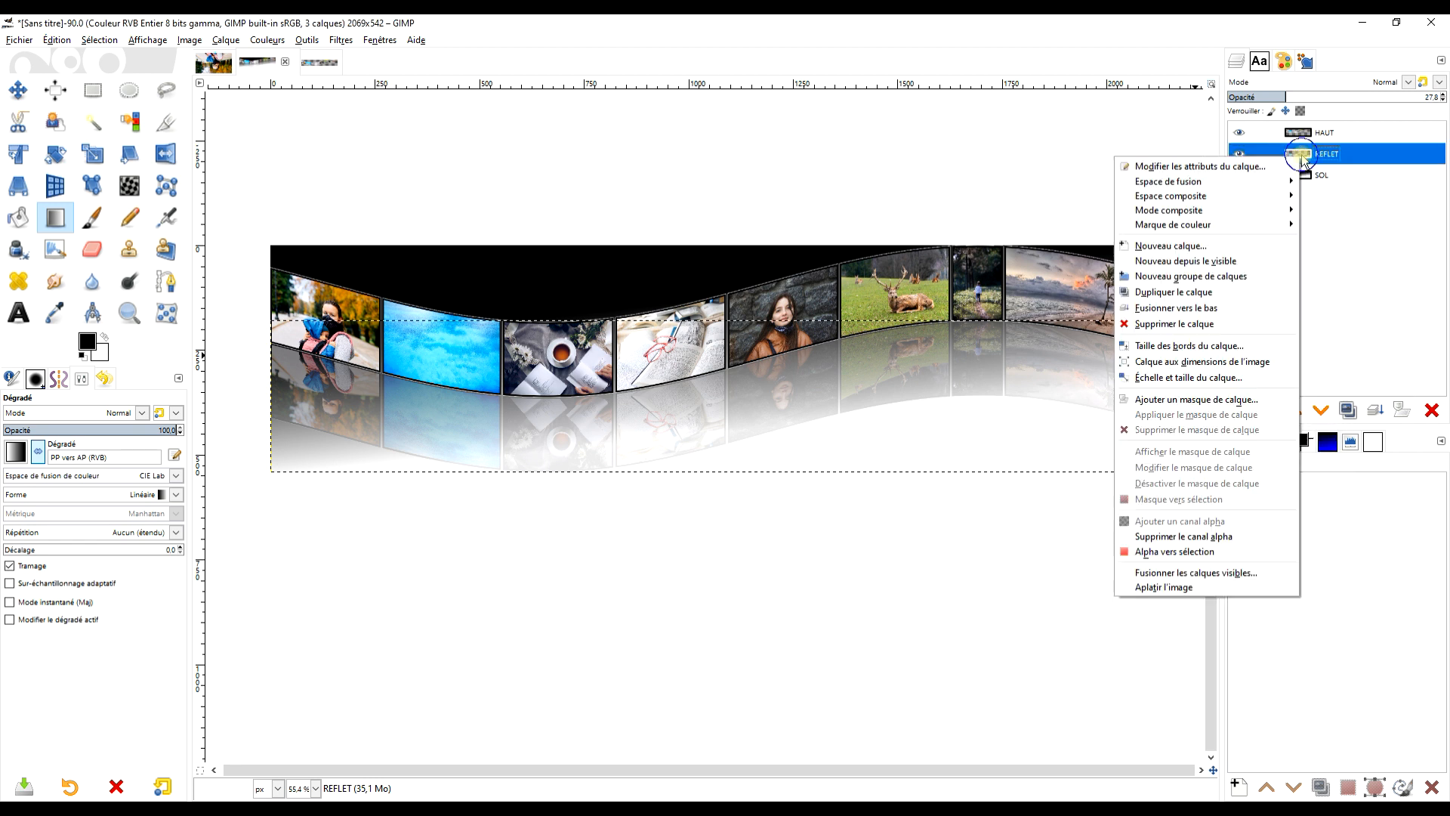
click(1208, 399)
click(1148, 355)
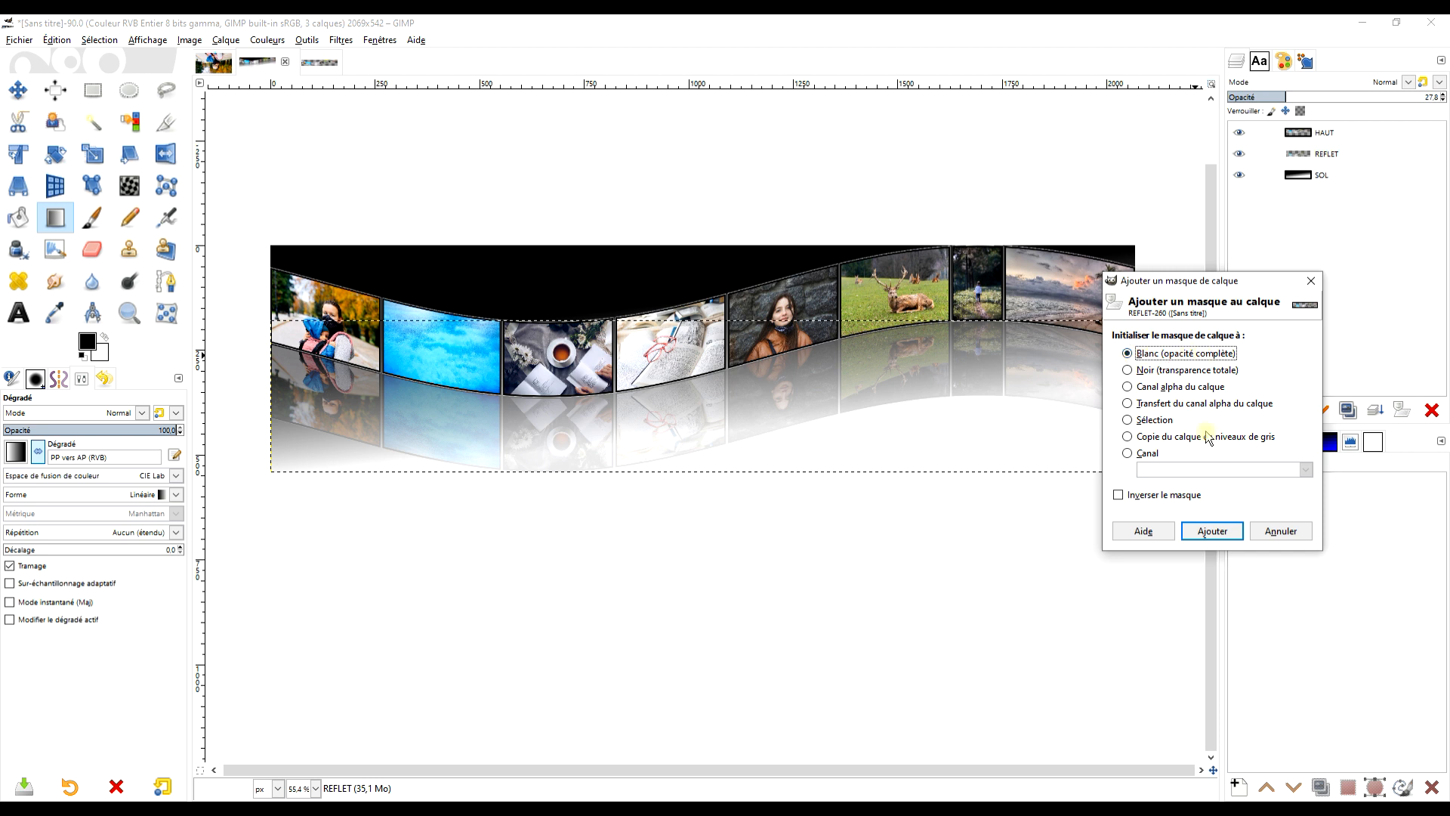
click(1212, 532)
Paint black on the REFLET mask along the reflection's lower edge with the 2. Hardness 025 brush at size 273.
click(91, 218)
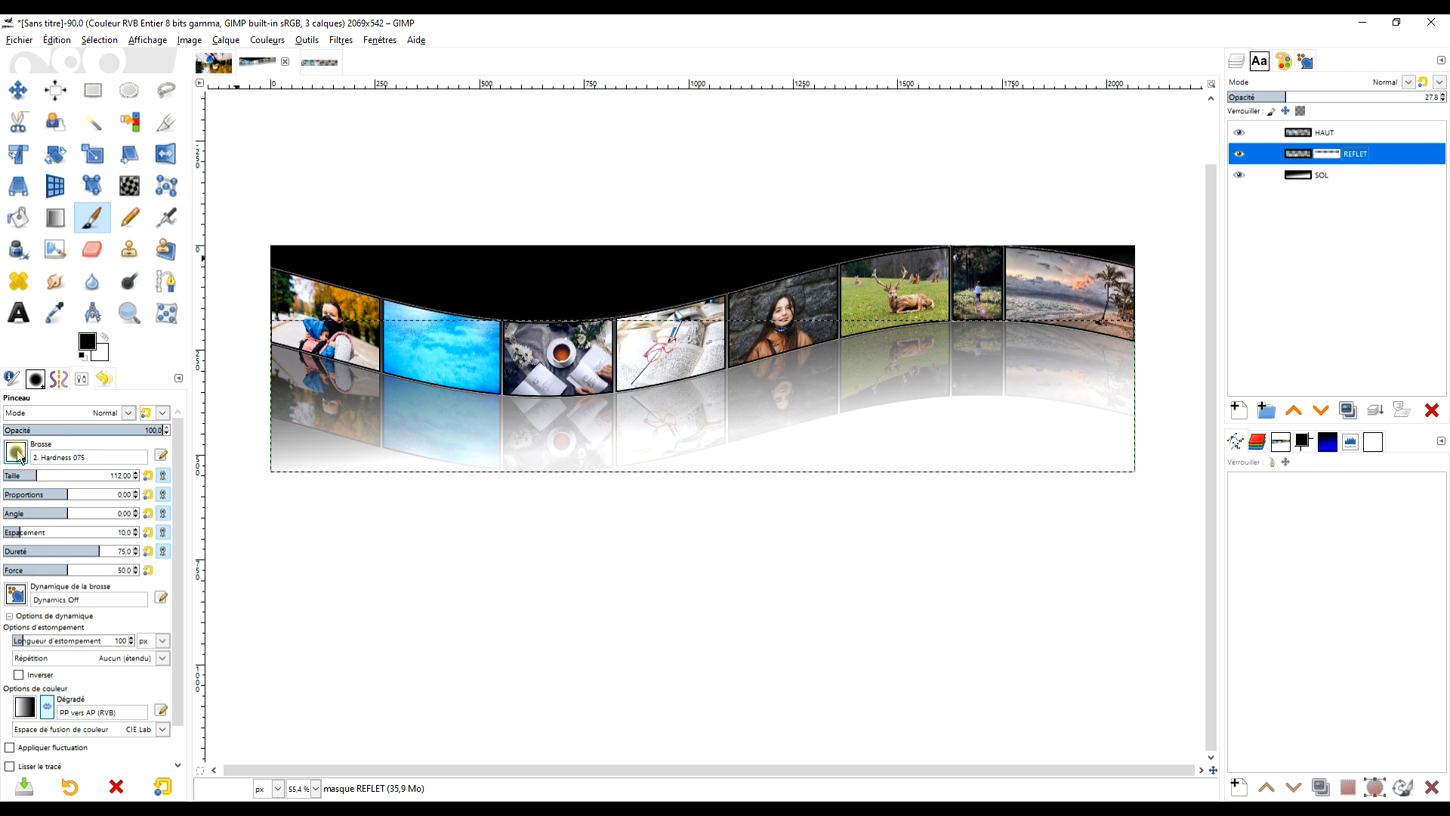
click(82, 355)
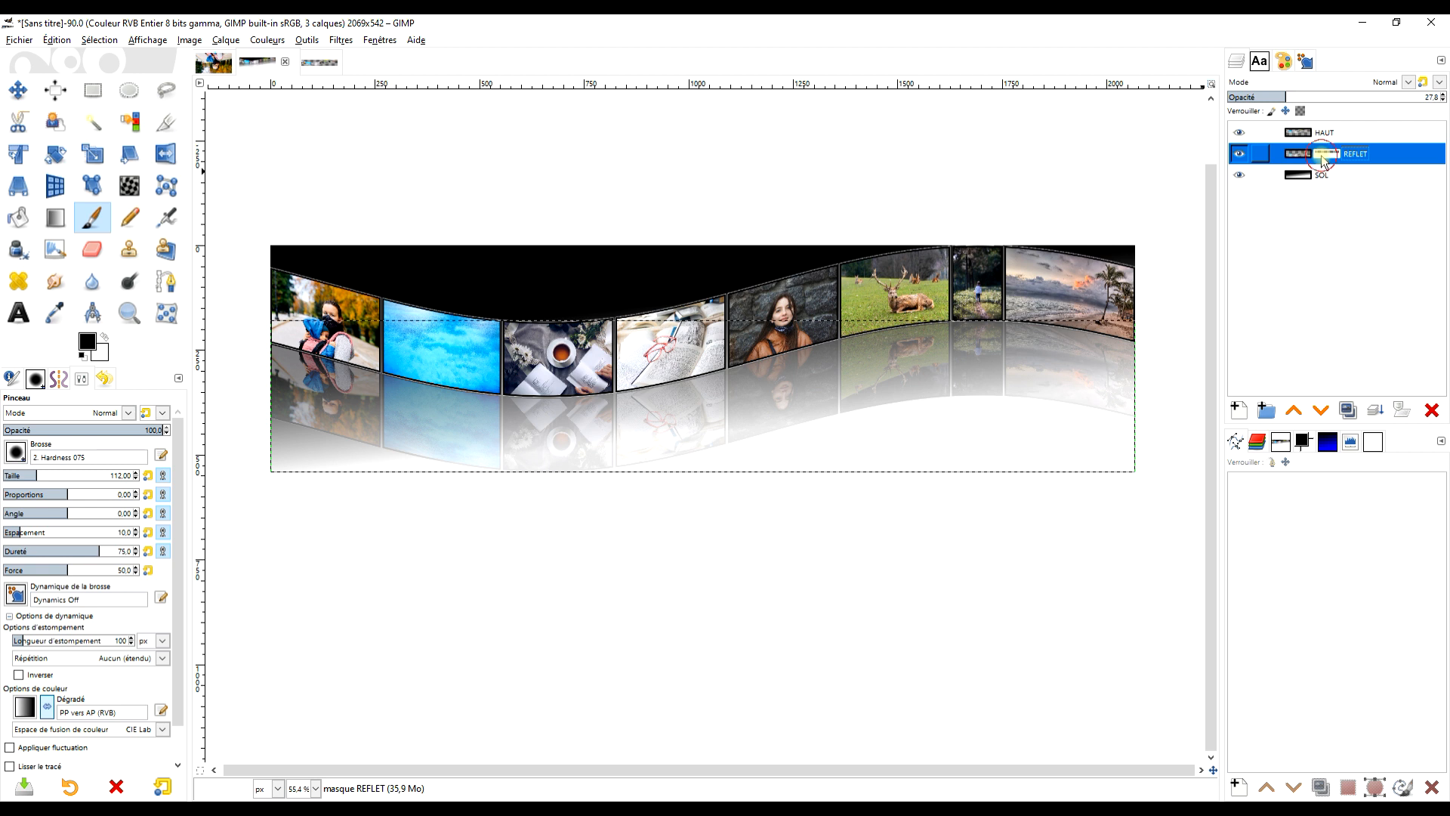
click(16, 452)
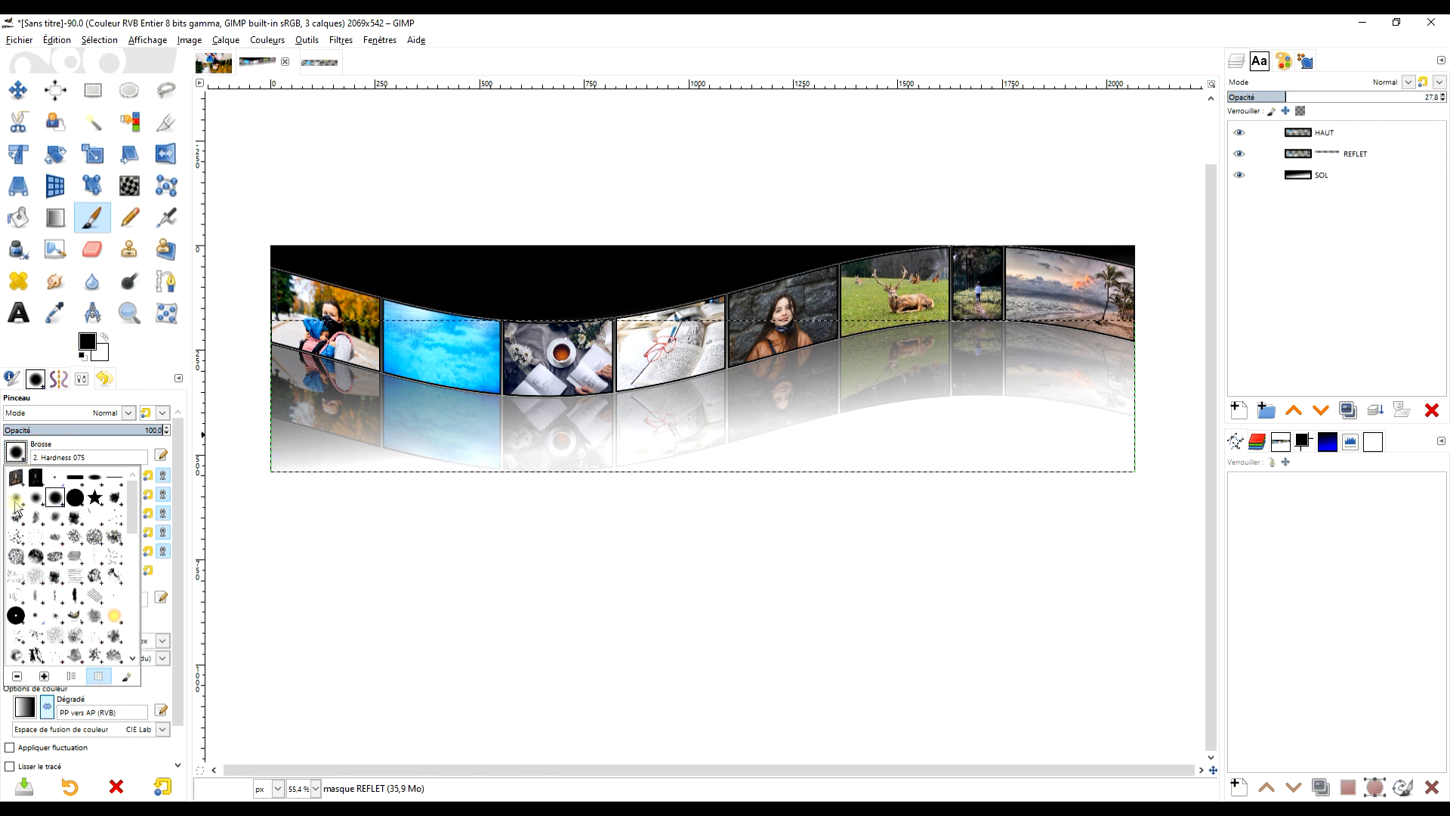
click(16, 500)
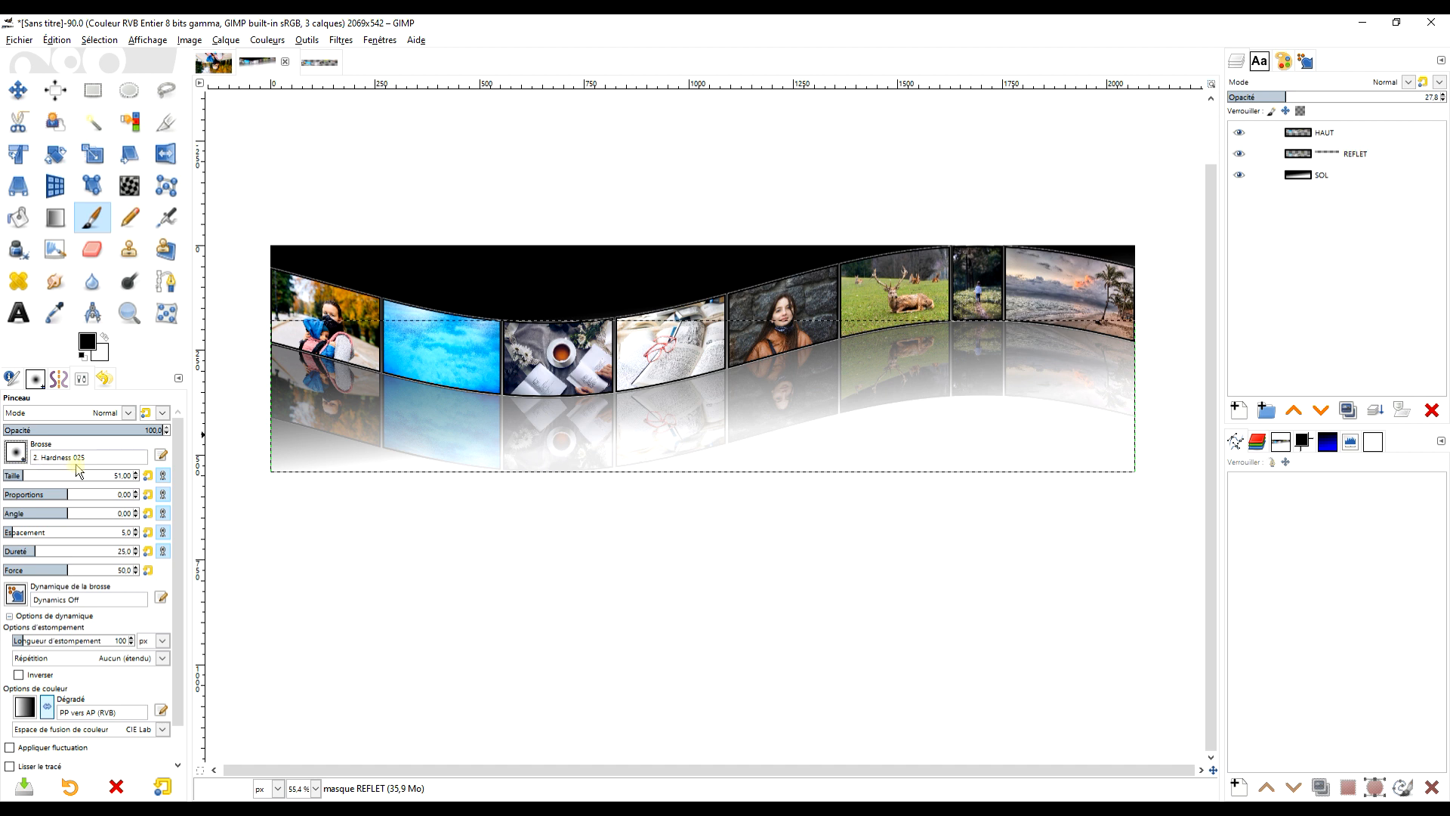
click(40, 476)
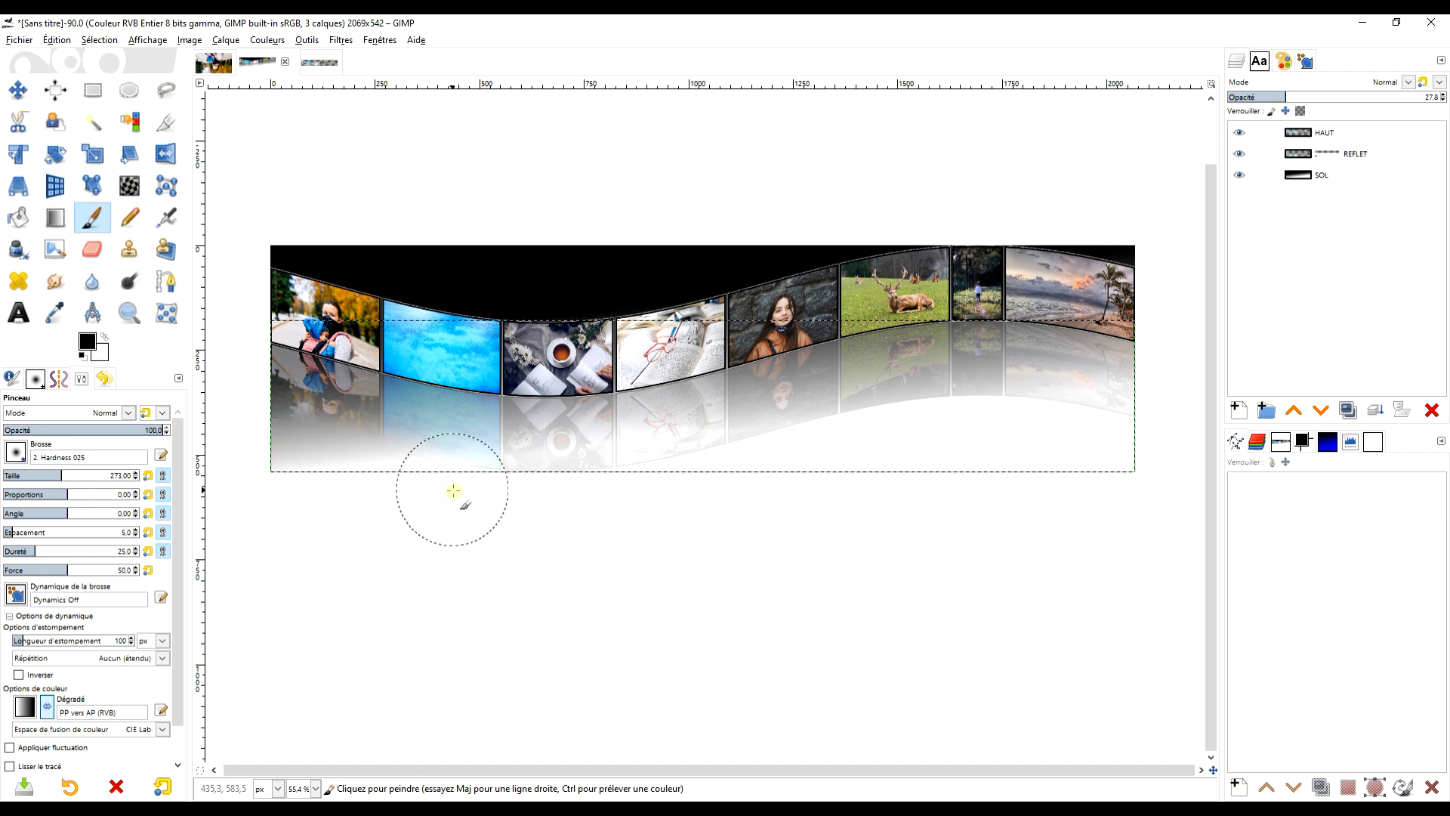
click(530, 495)
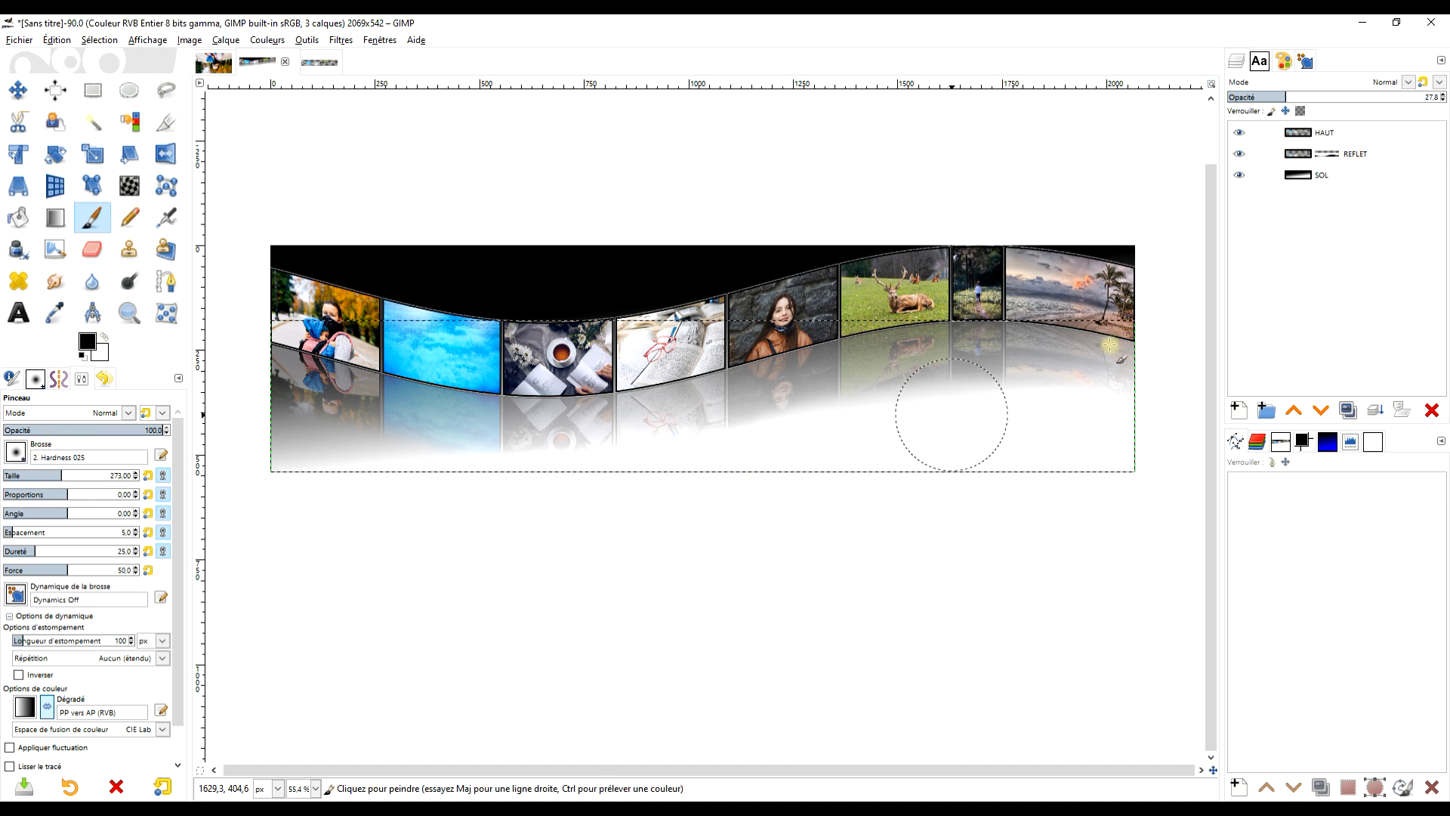
Paint white on the SOL layer along the lower edge of the image to cover the remaining gray of the gradient.
click(1329, 184)
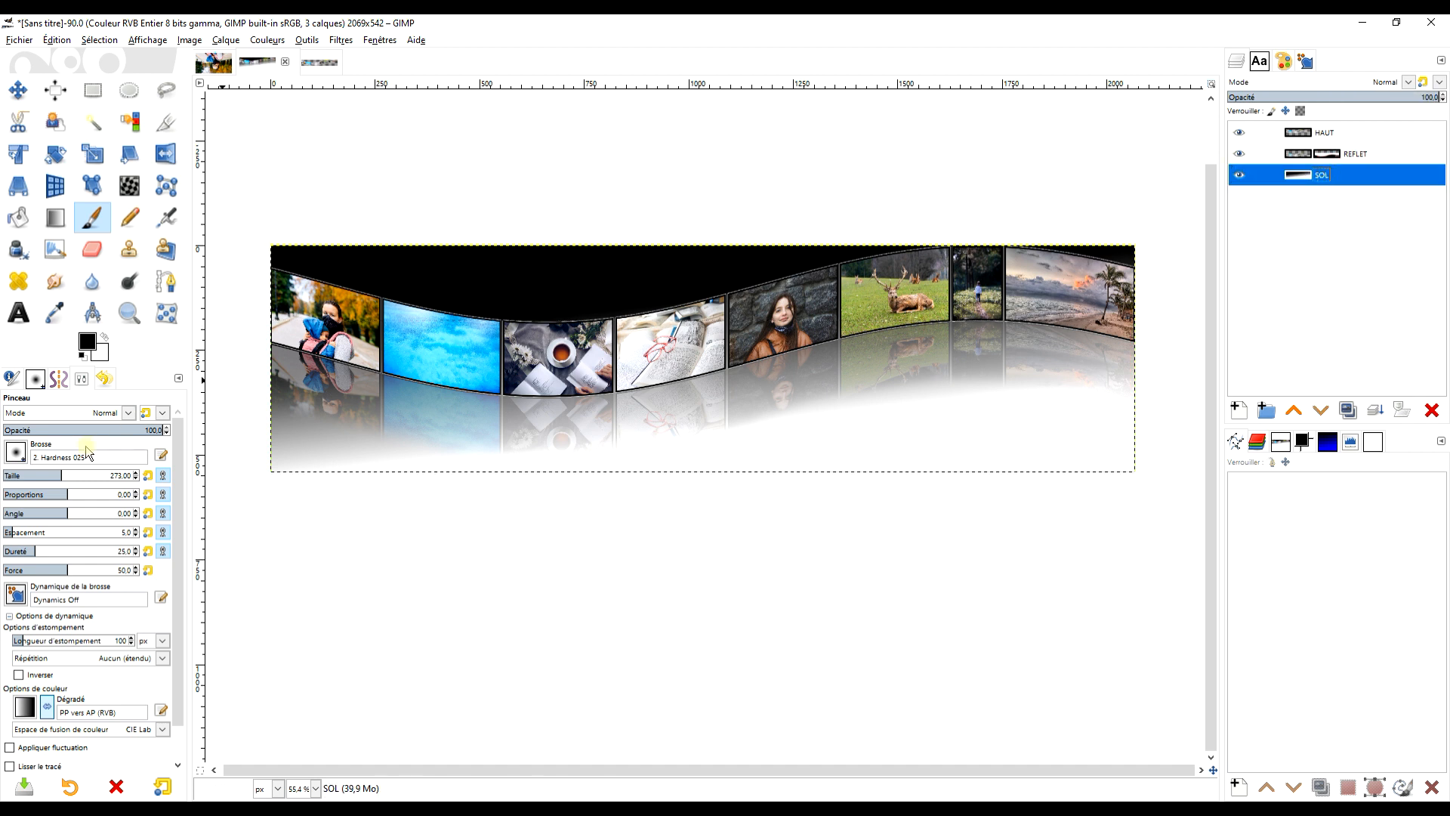
click(105, 339)
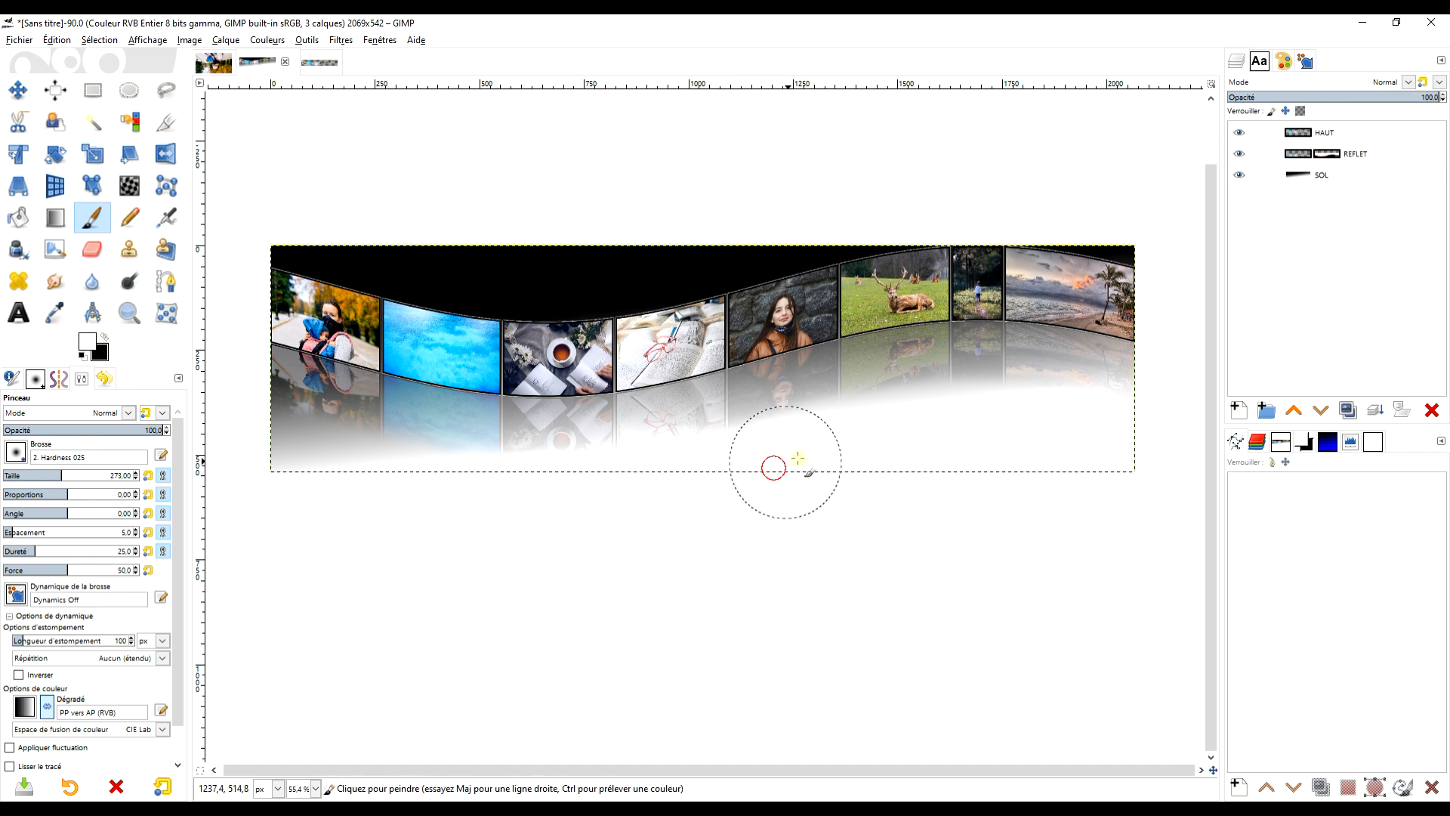
mouse_move(822, 463)
mouse_down()
mouse_move(896, 433)
mouse_move(1028, 425)
mouse_move(1052, 440)
mouse_move(909, 426)
mouse_move(846, 461)
mouse_move(933, 423)
mouse_move(1091, 438)
mouse_move(637, 518)
mouse_move(203, 495)
mouse_move(466, 508)
mouse_move(184, 453)
mouse_move(411, 510)
mouse_move(408, 492)
mouse_move(236, 453)
mouse_move(476, 489)
mouse_move(359, 491)
mouse_move(233, 430)
mouse_move(349, 484)
mouse_up()
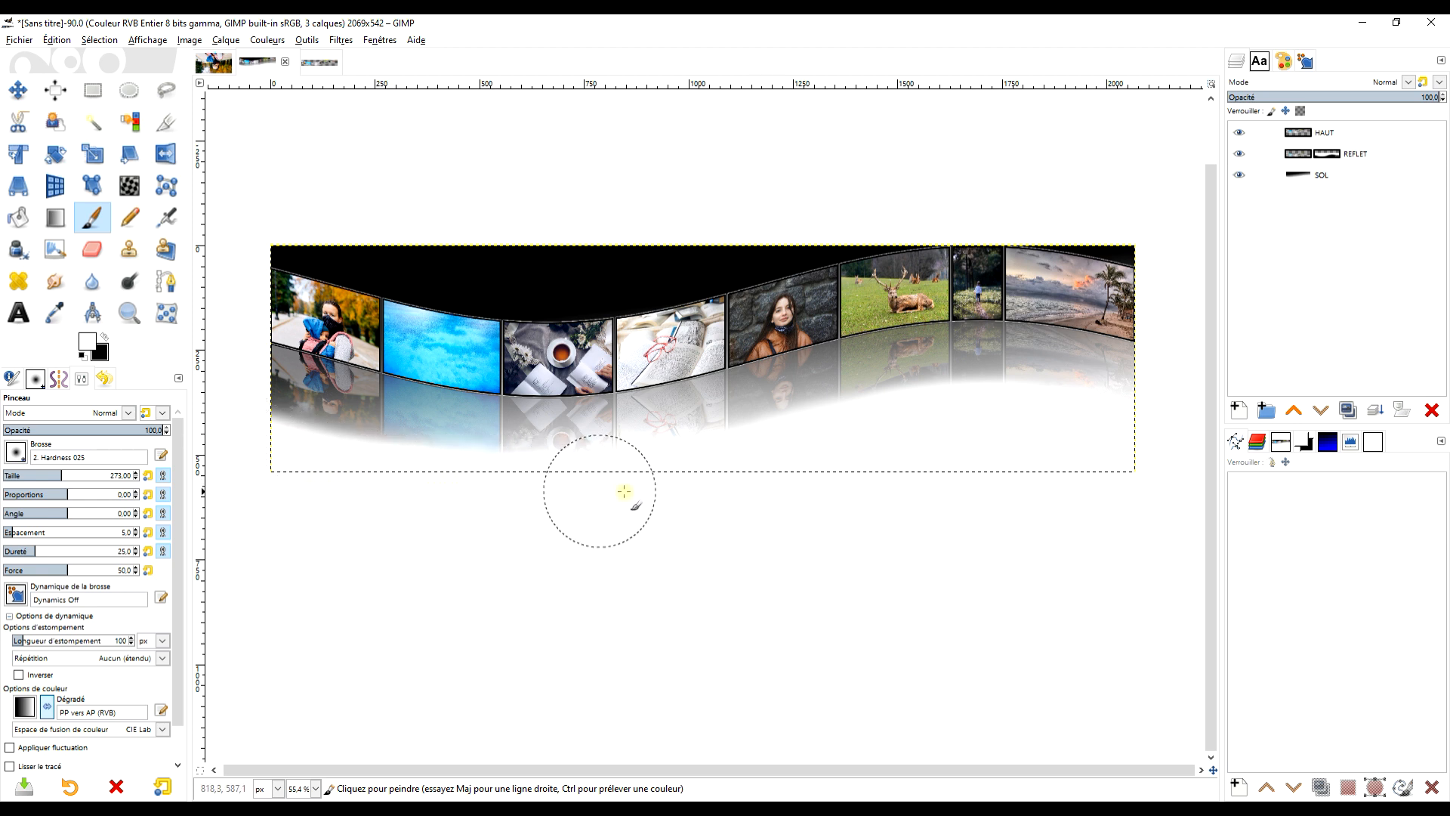
Set the opacity of the REFLET layer to about 18.5 %.
click(1297, 155)
drag(1352, 98, 1266, 93)
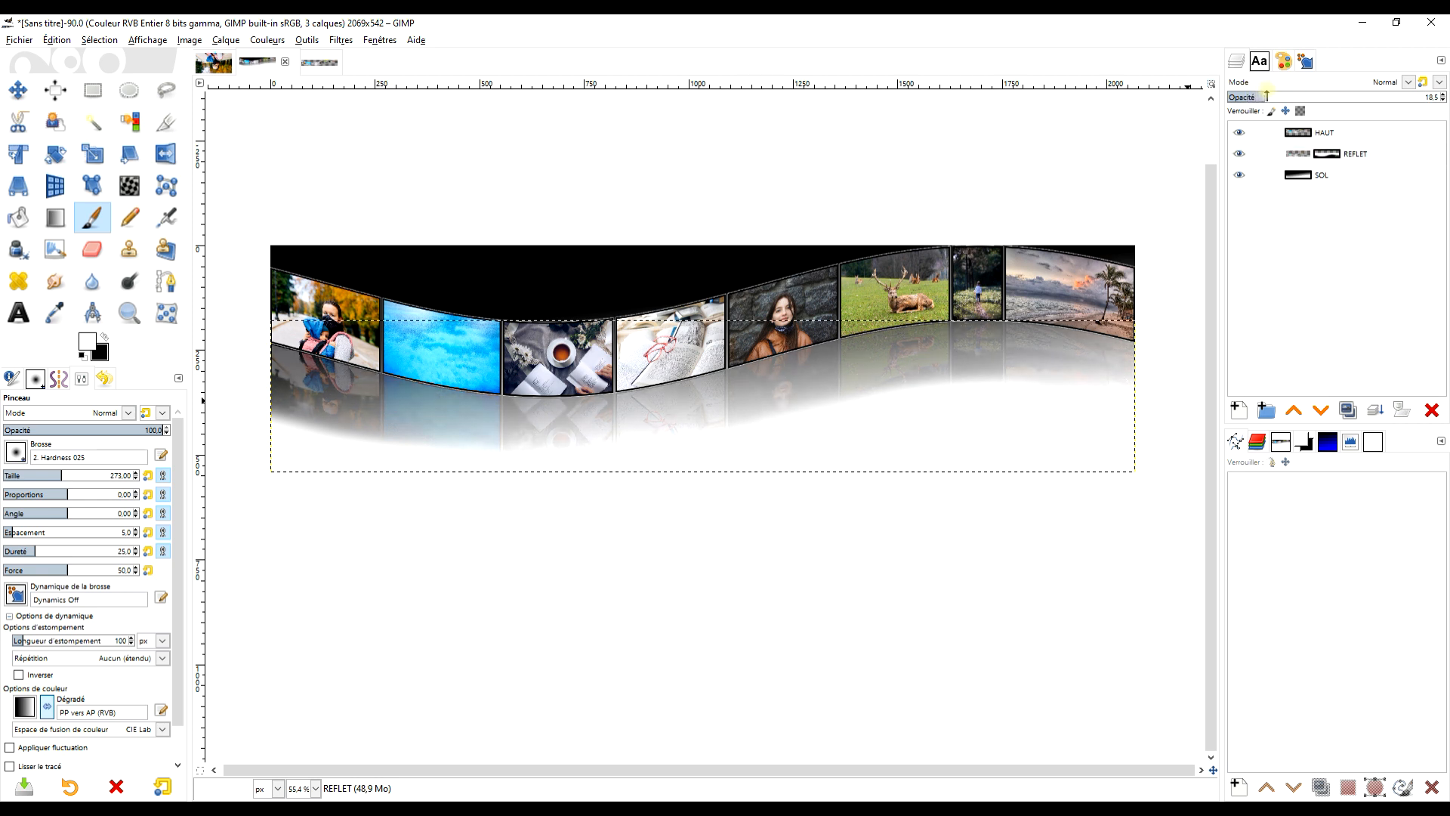
Brighten the SOL layer with Levels, setting the input gamma to 1.43 and the input white point to 226.
click(1297, 175)
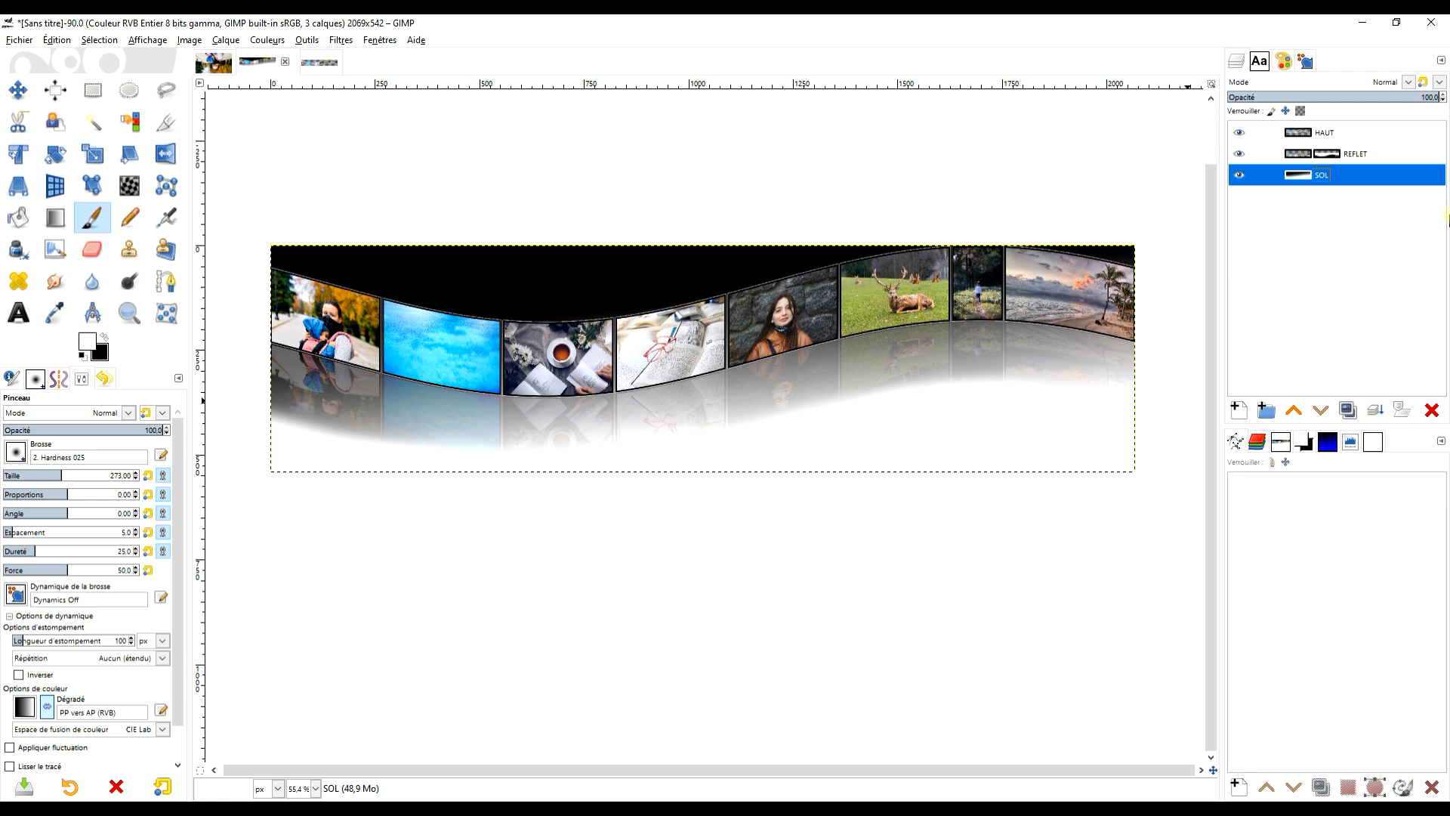
click(254, 39)
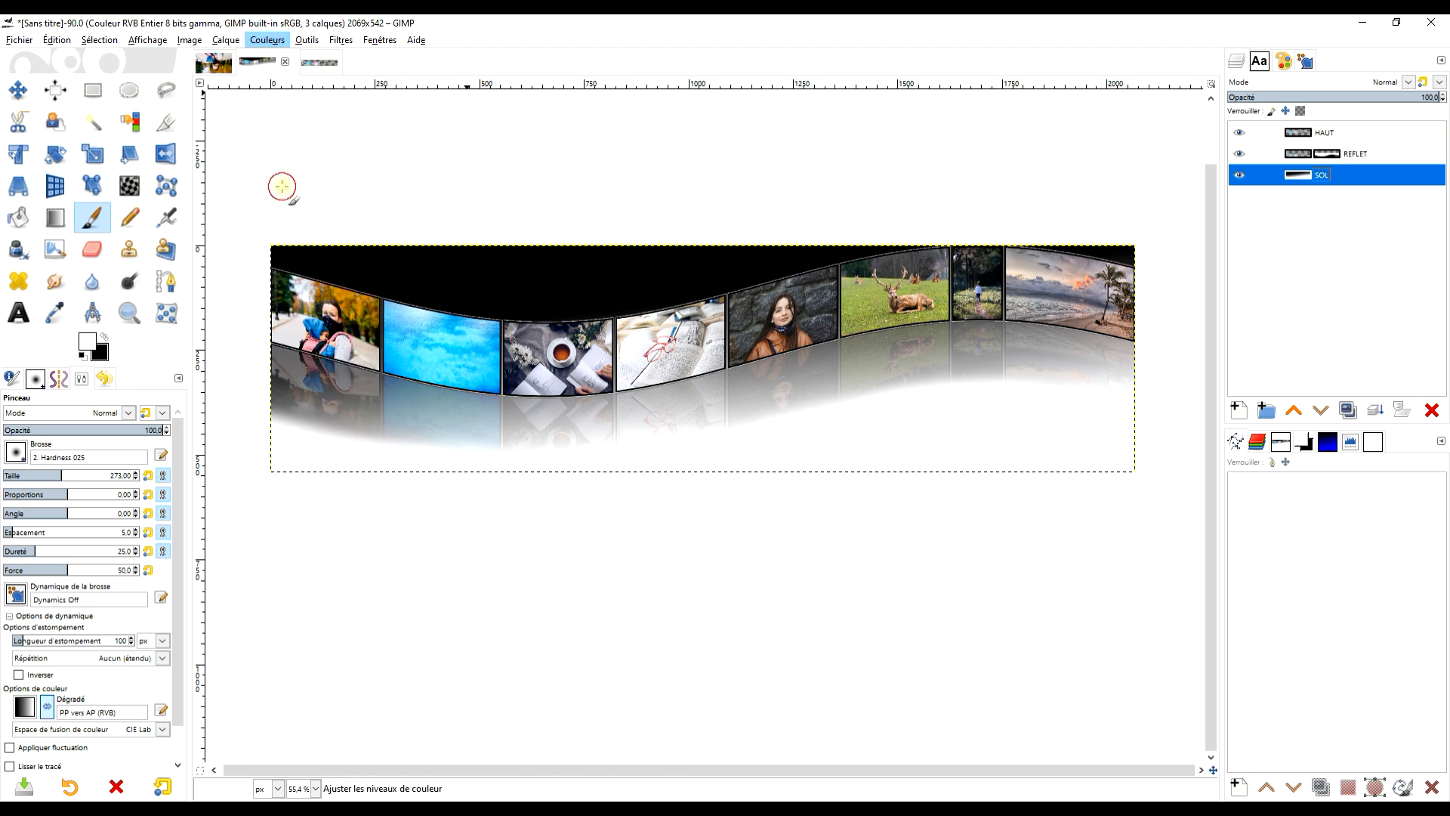
click(282, 185)
drag(148, 251, 139, 251)
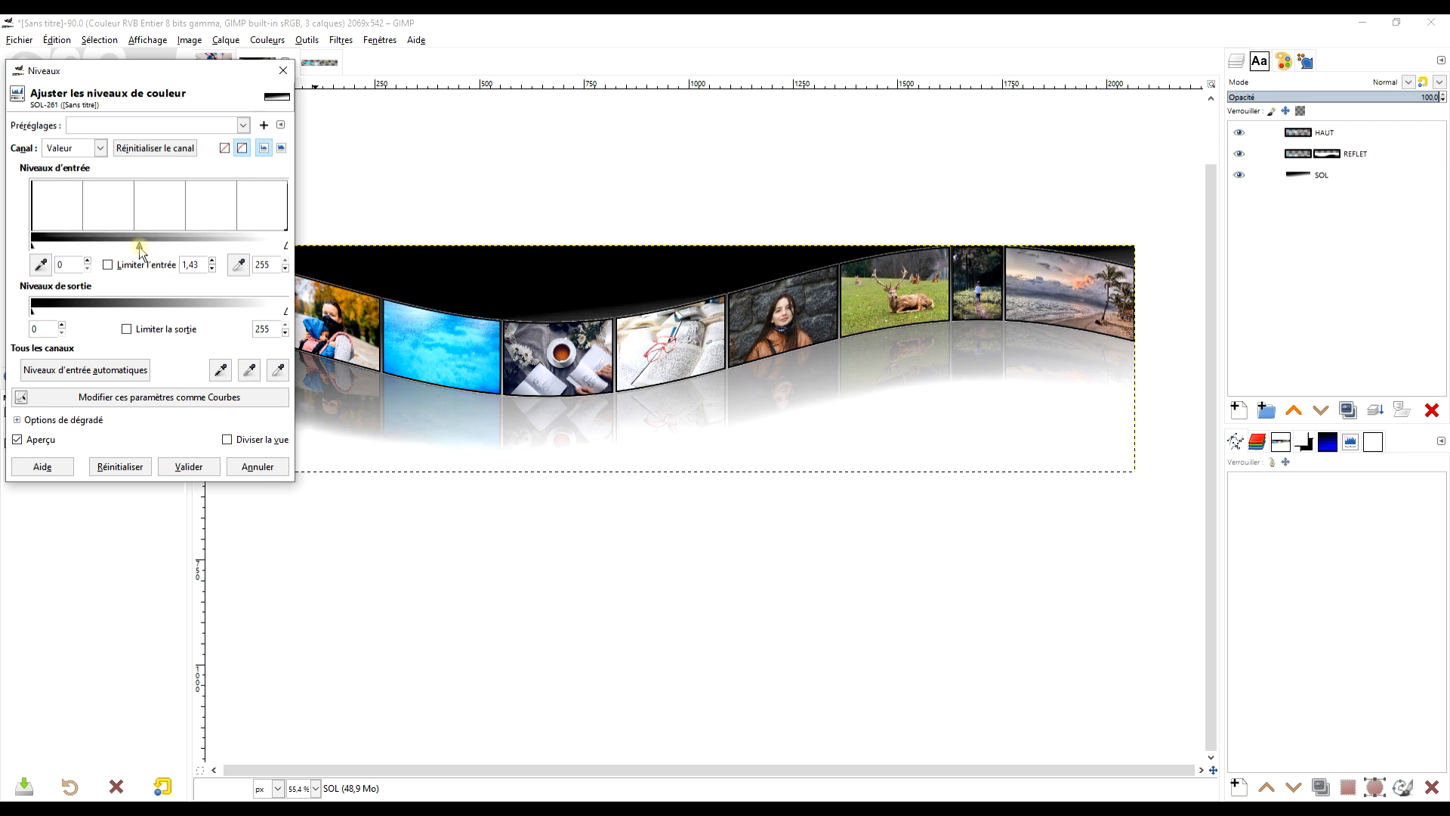
drag(281, 243, 256, 245)
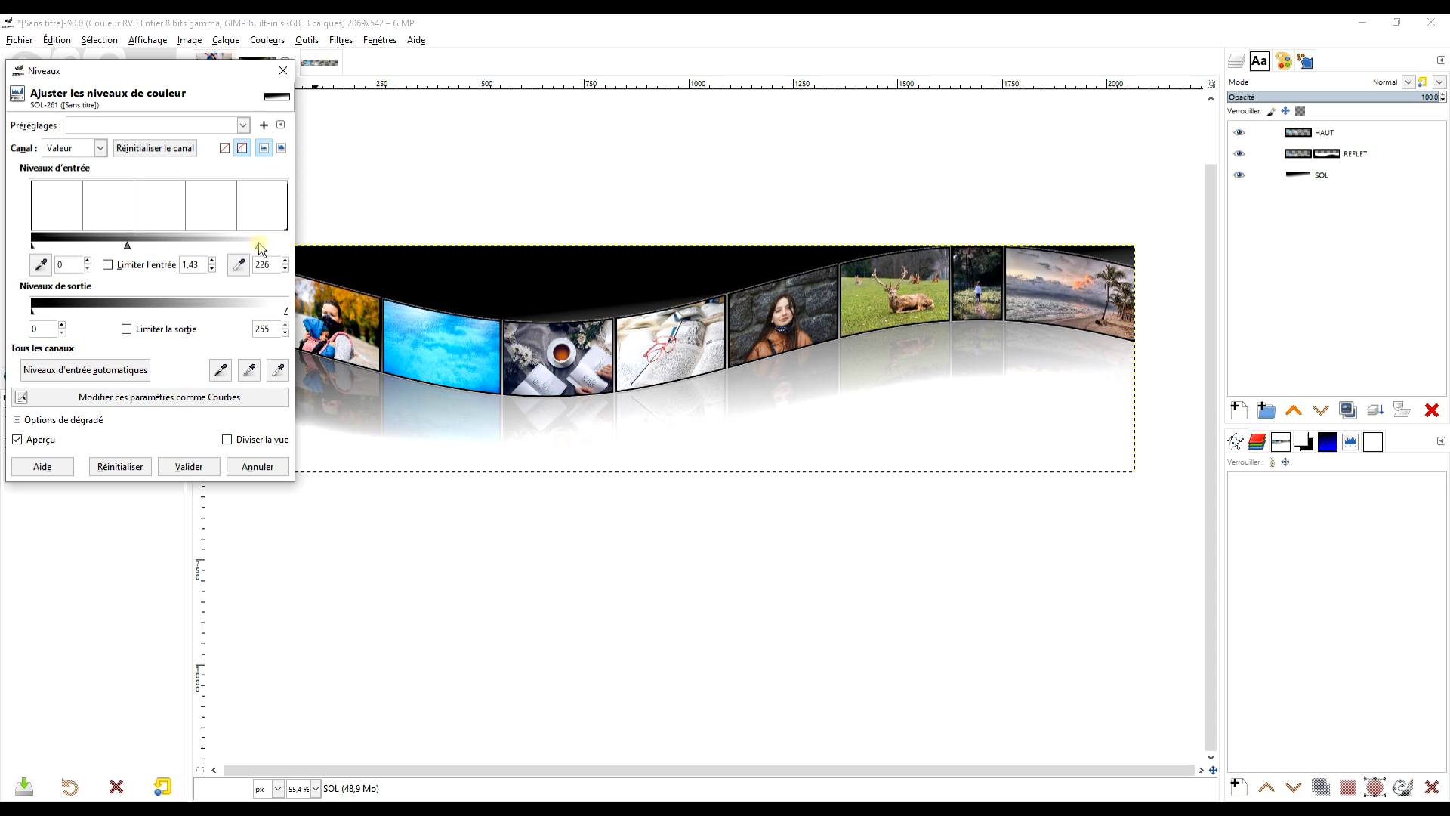
click(189, 466)
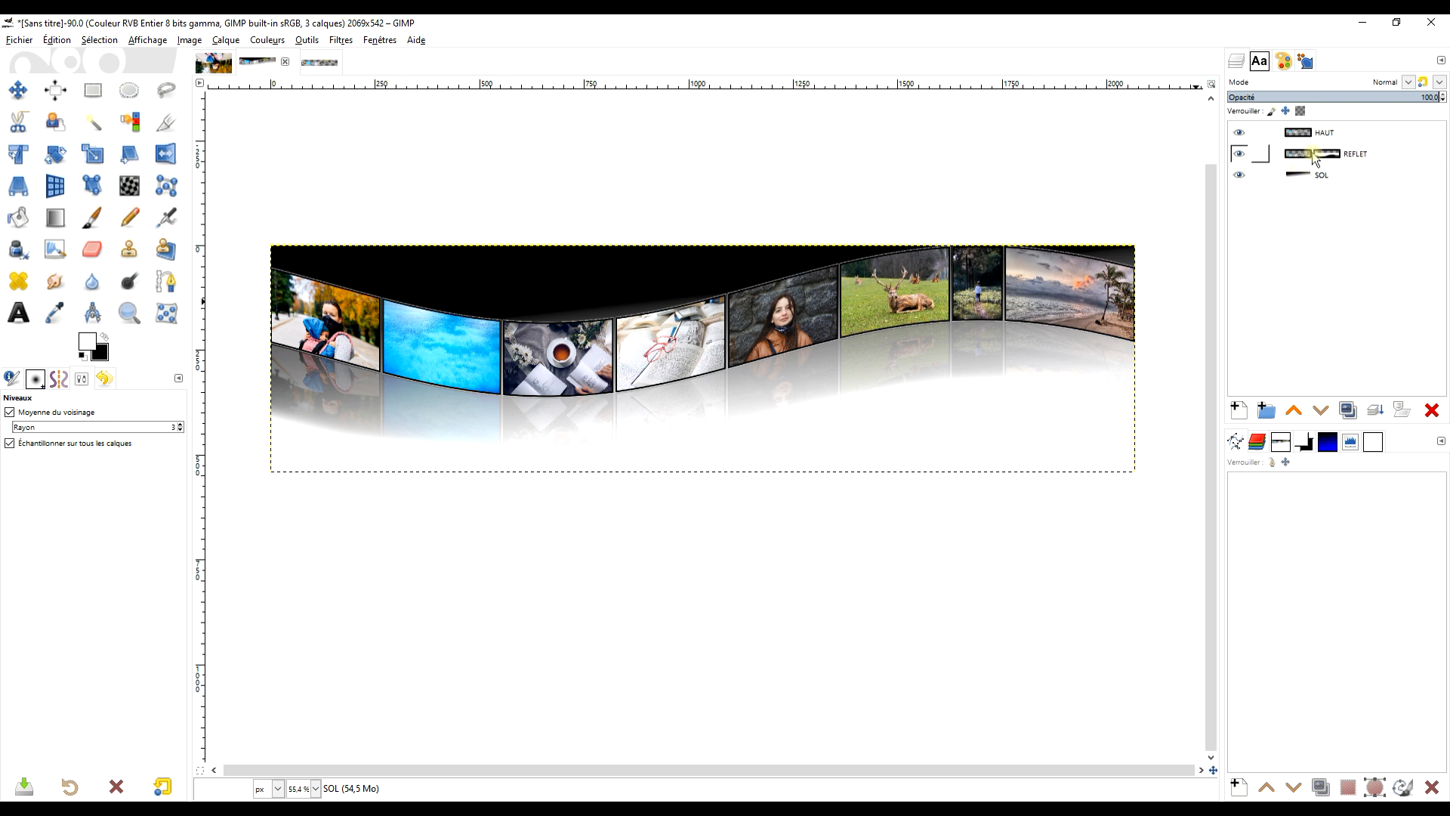
Try to retouch the REFLET mask in white beneath the right-hand photos with the 2. Hardness 025 brush at size 59.
click(1311, 152)
click(92, 218)
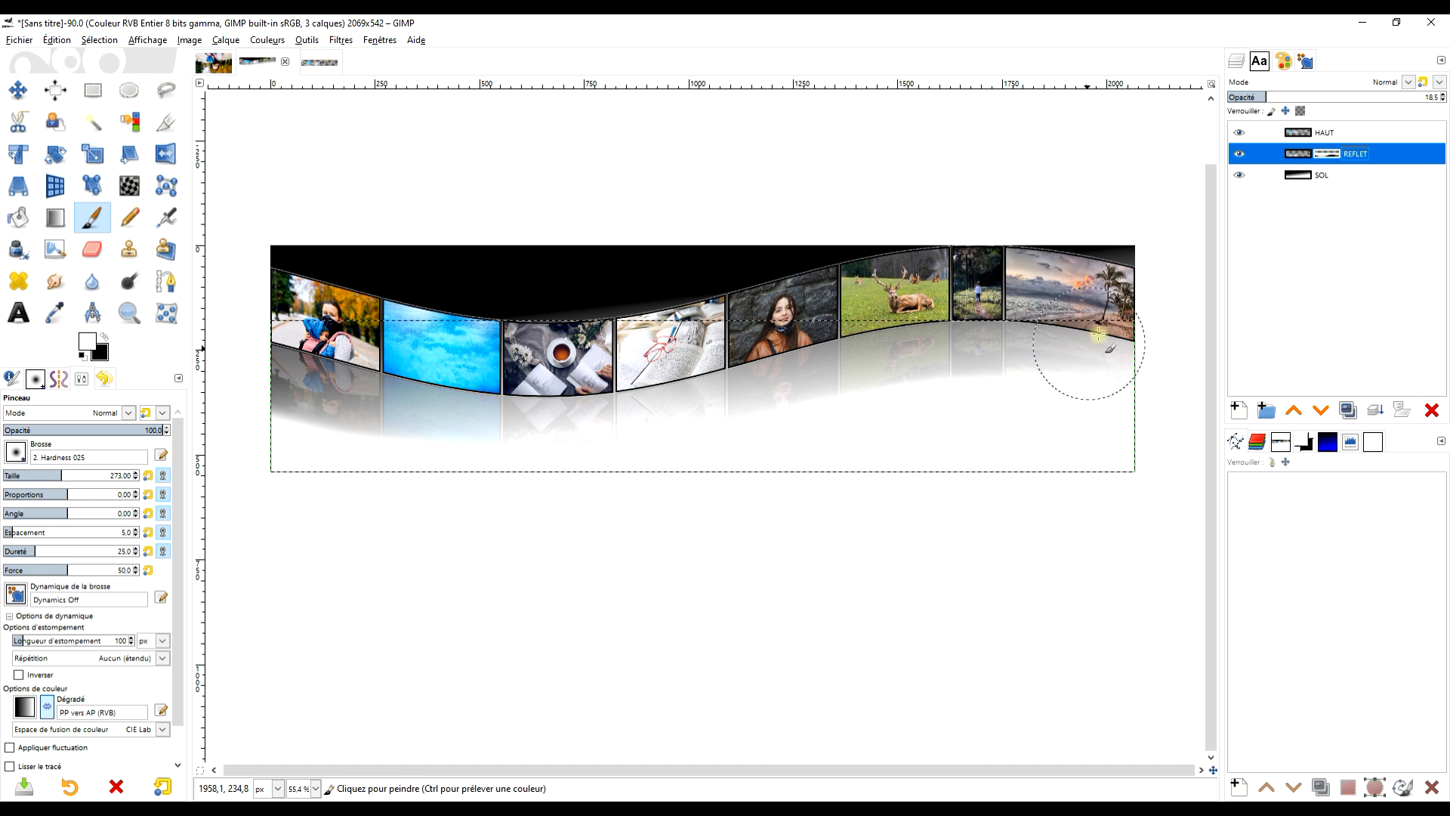
scroll(1124, 360, up, 3)
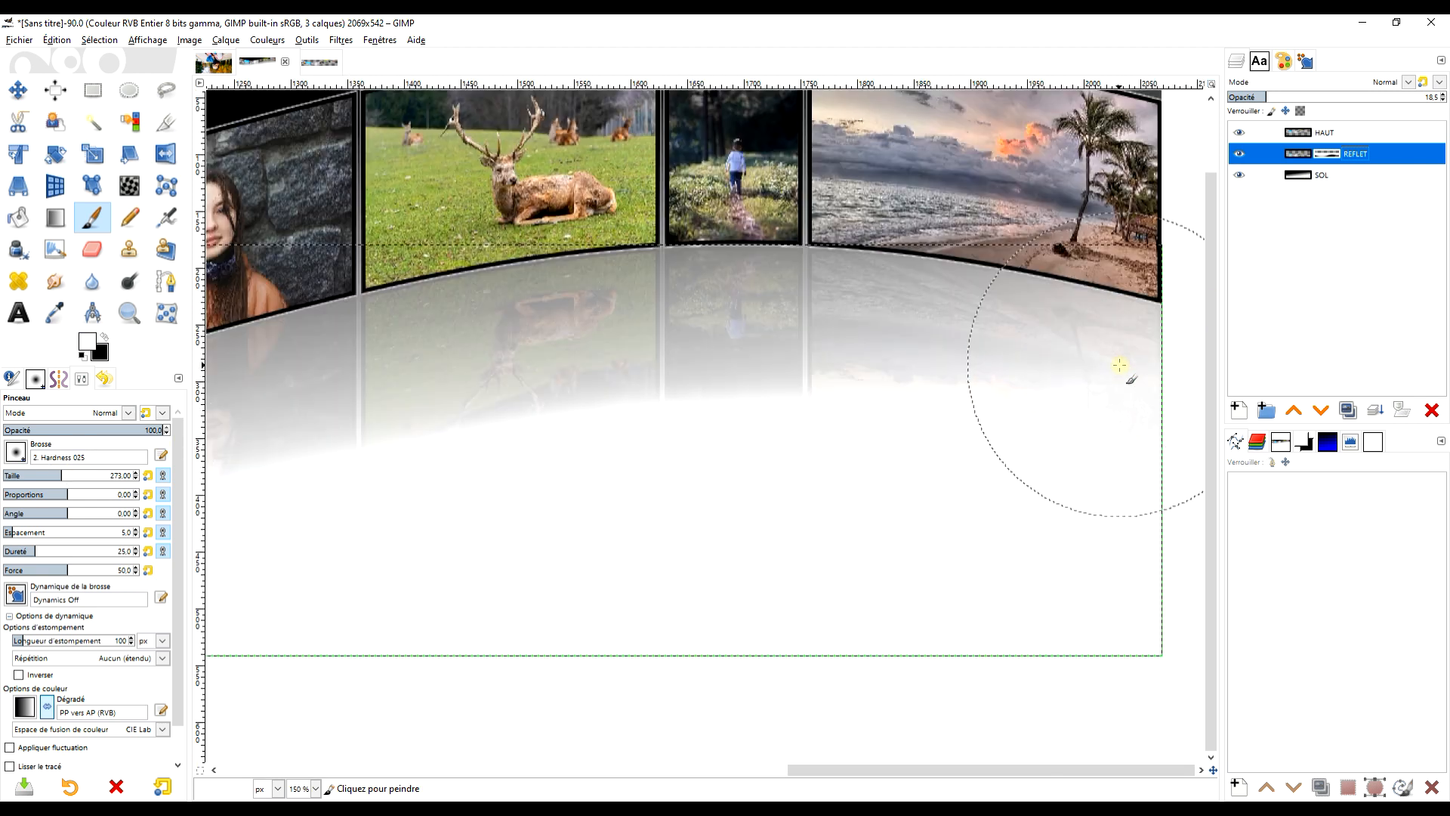
click(25, 473)
mouse_move(692, 368)
mouse_down()
mouse_move(1003, 455)
mouse_move(776, 363)
mouse_move(662, 349)
mouse_move(1035, 480)
mouse_up()
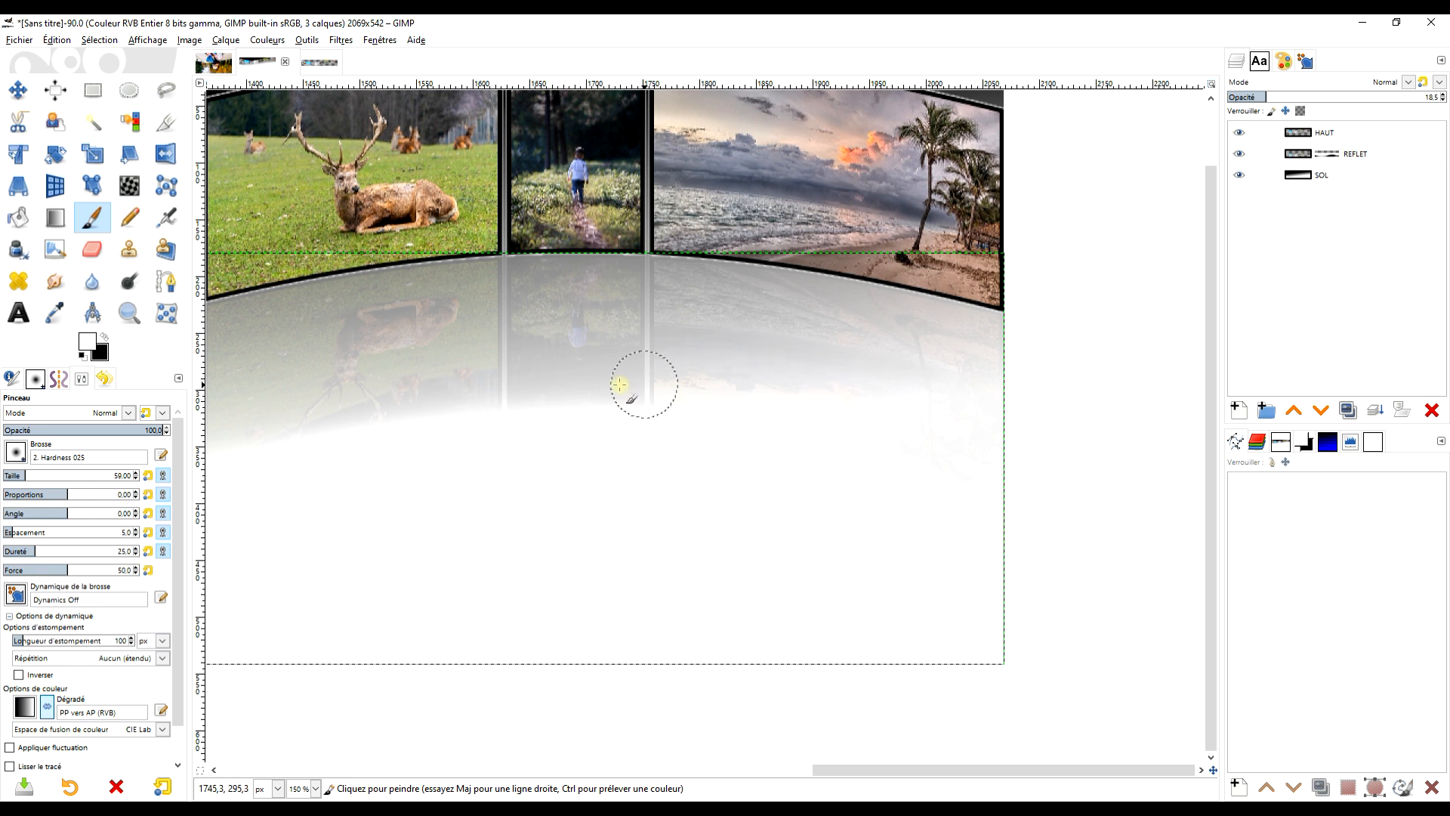
key(ctrl+z)
scroll(1040, 487, down, 3)
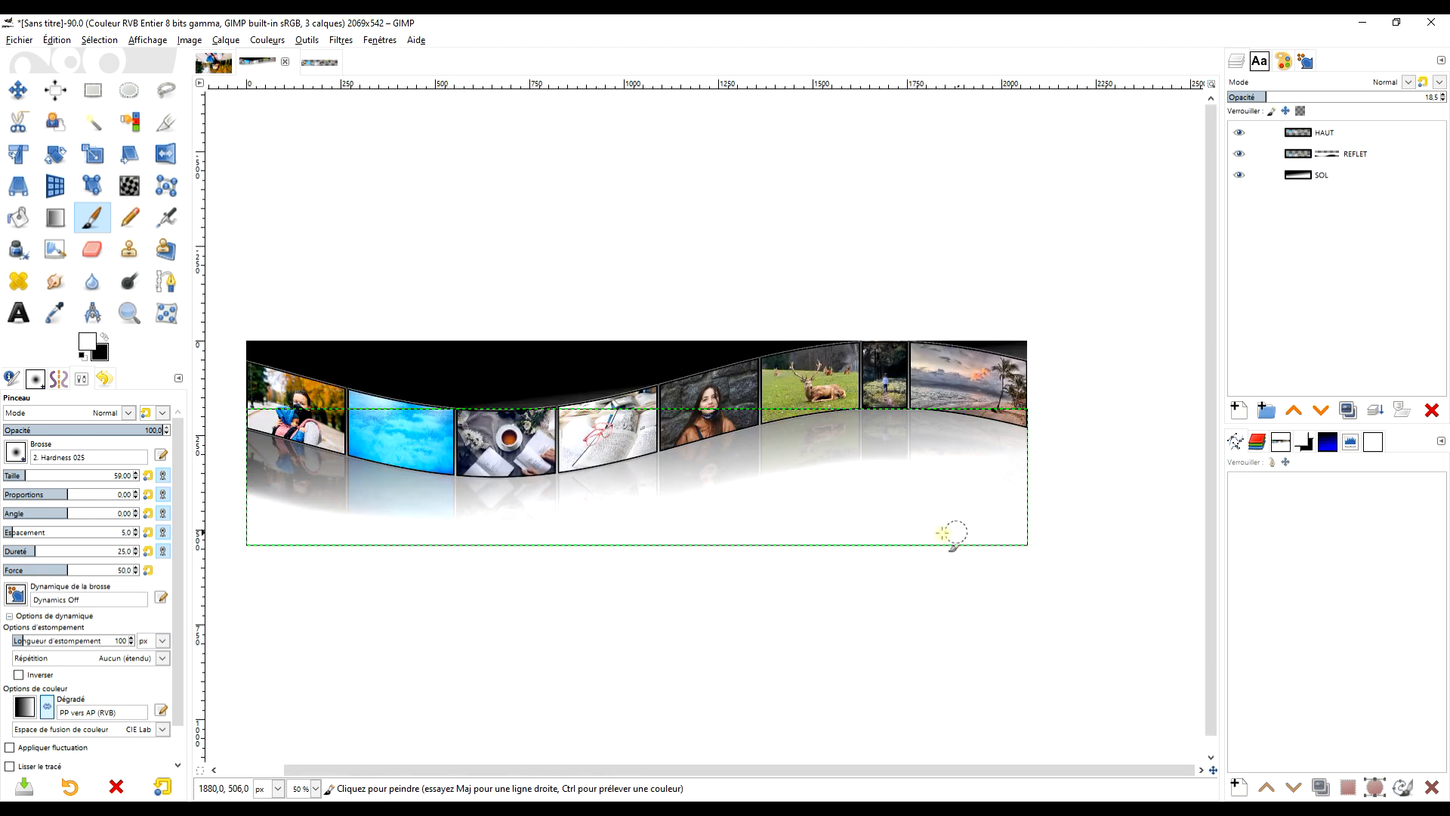
Select the SOL layer and examine the whole montage, checking how the reflection fades into the white floor.
click(1328, 175)
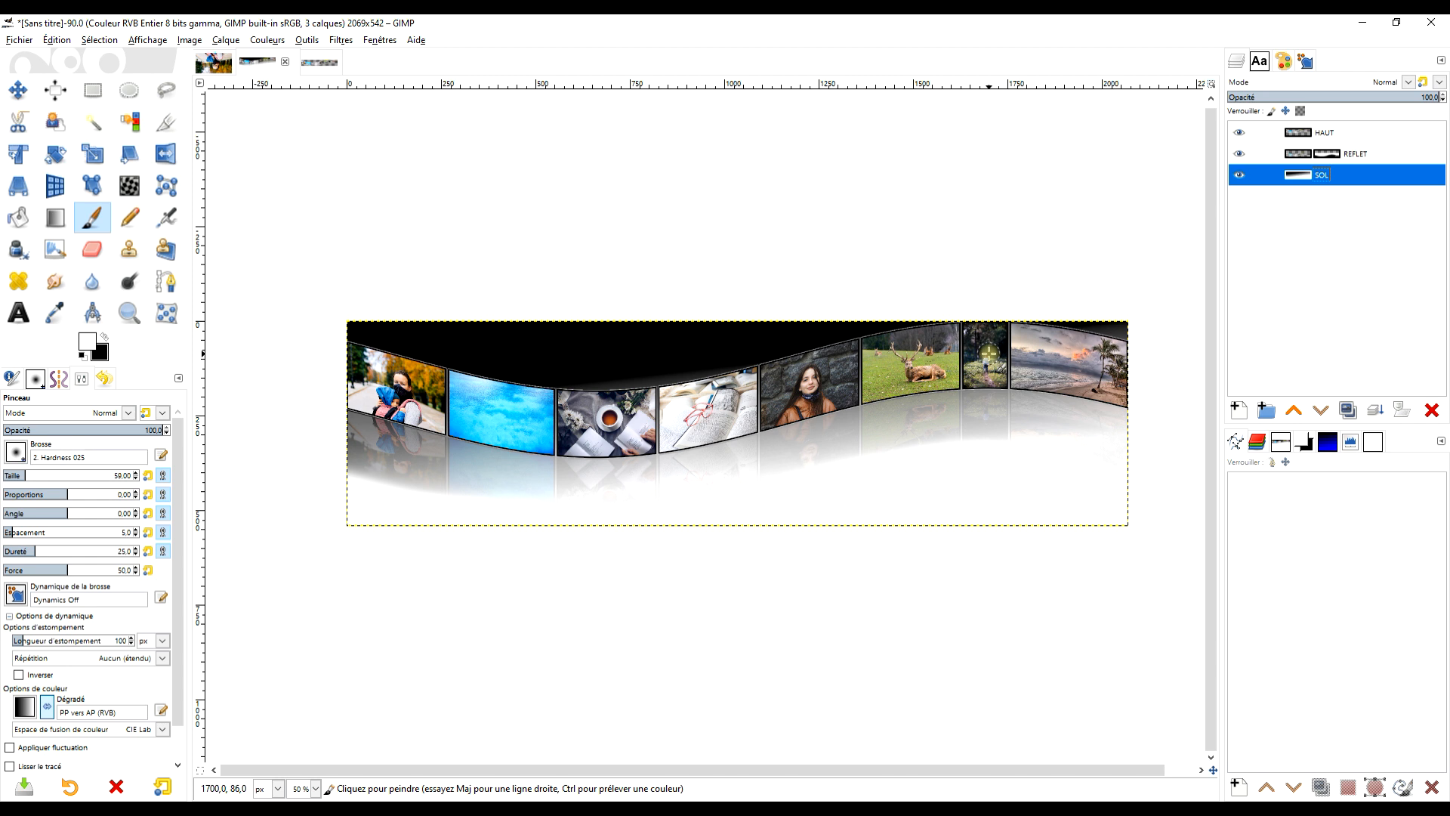
drag(953, 372, 950, 344)
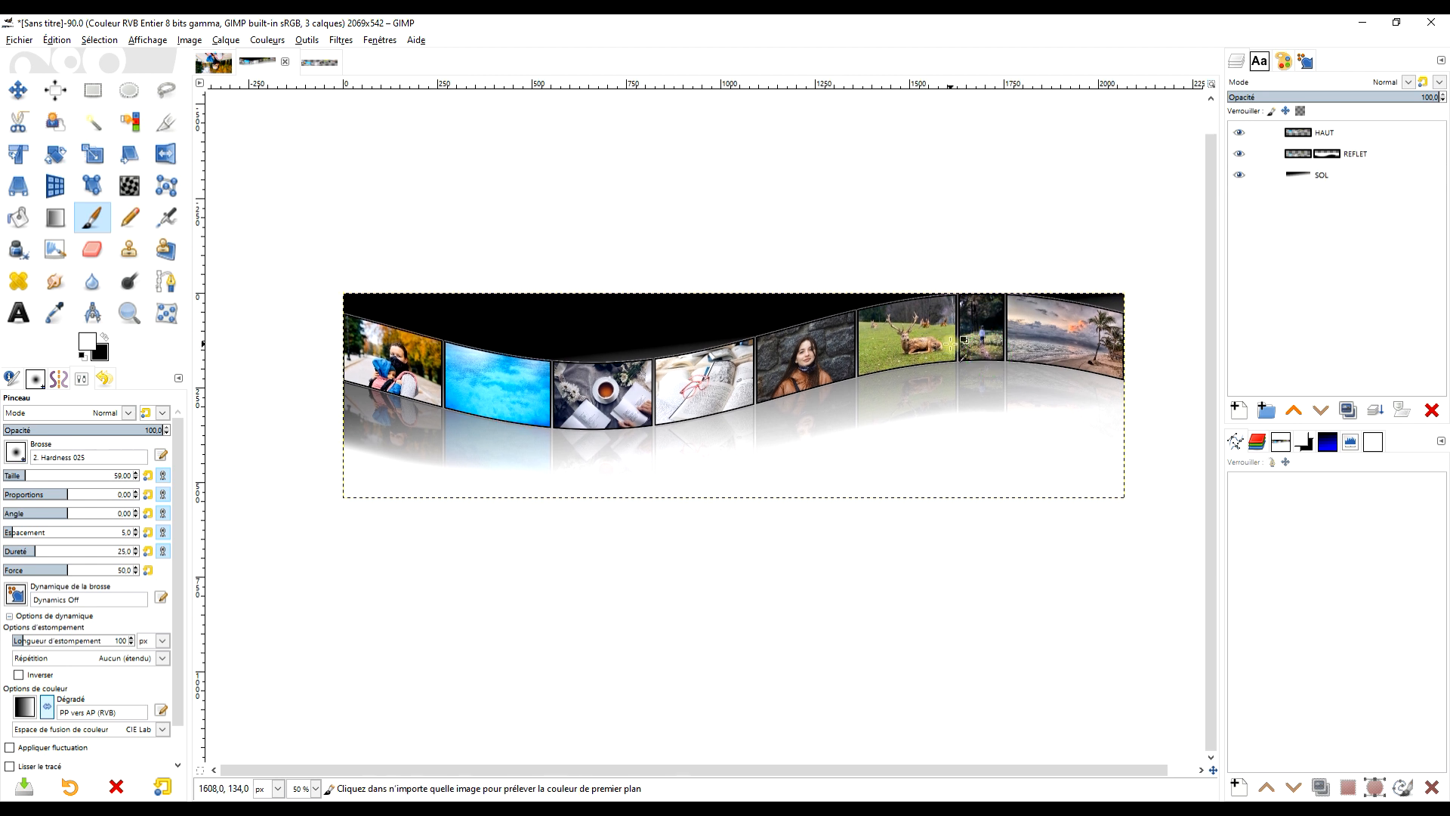
scroll(950, 344, up, 2)
scroll(923, 358, down, 2)
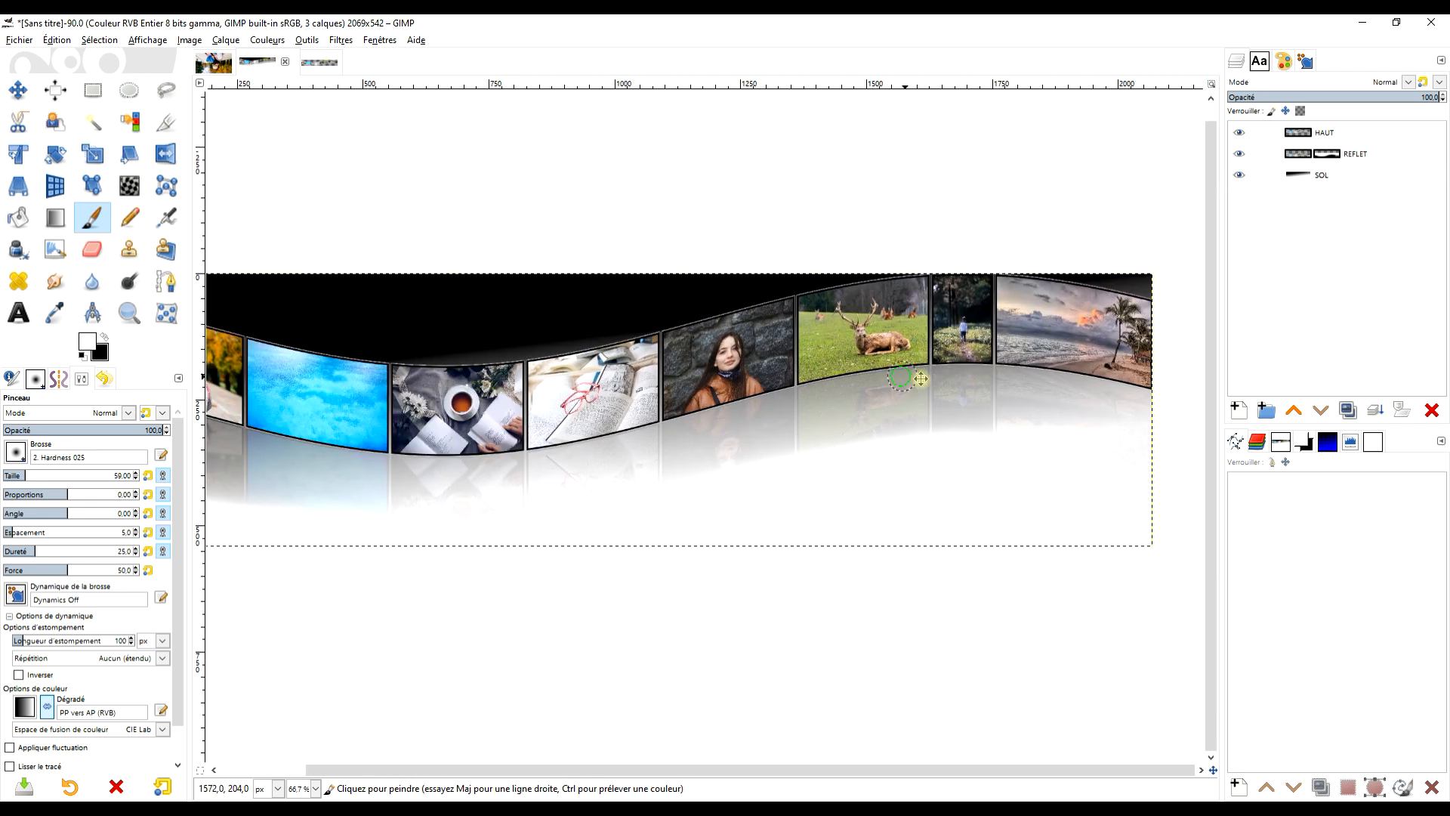
drag(959, 335, 916, 320)
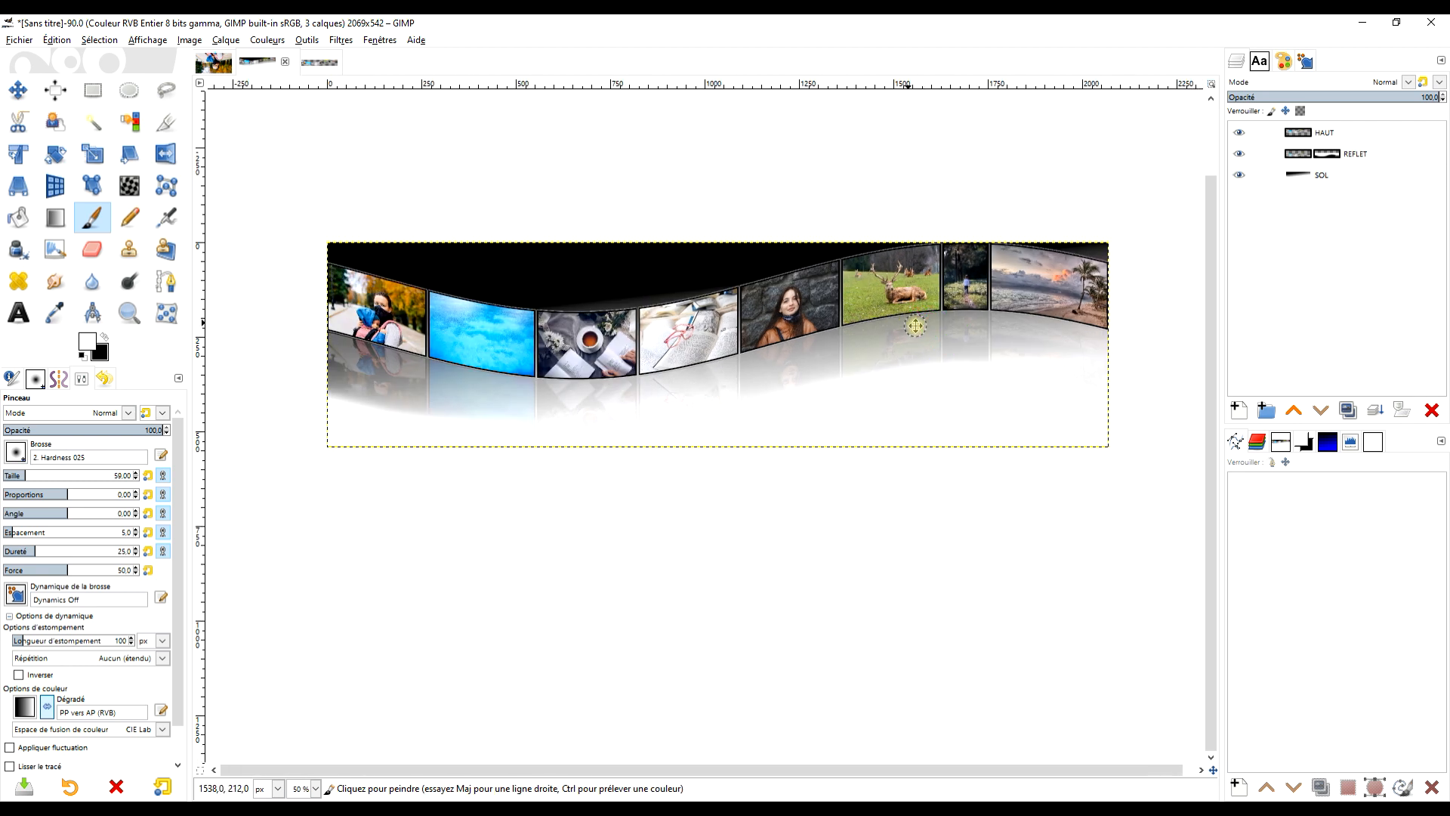
click(128, 312)
drag(318, 235, 1141, 471)
drag(997, 471, 1001, 317)
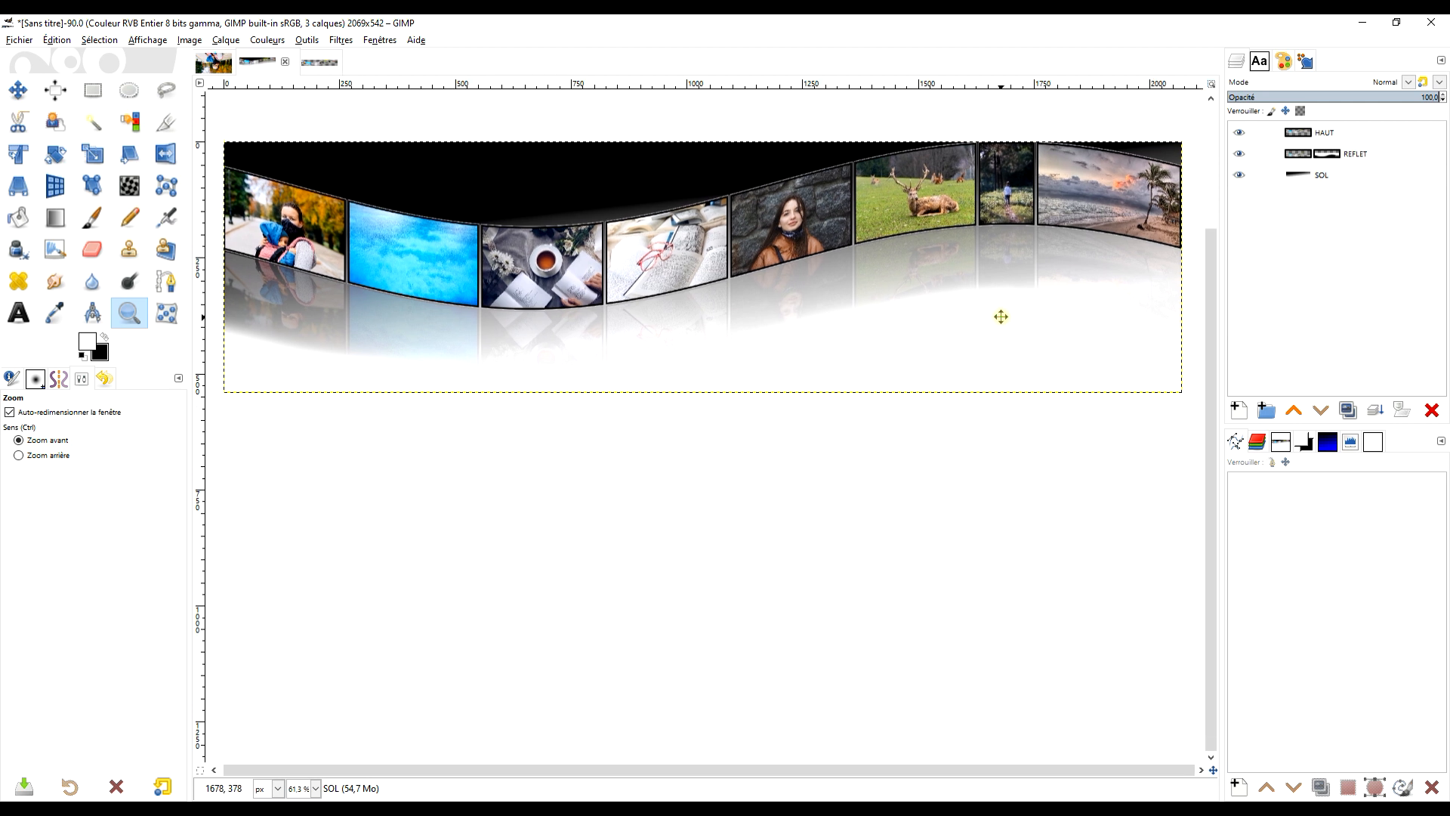